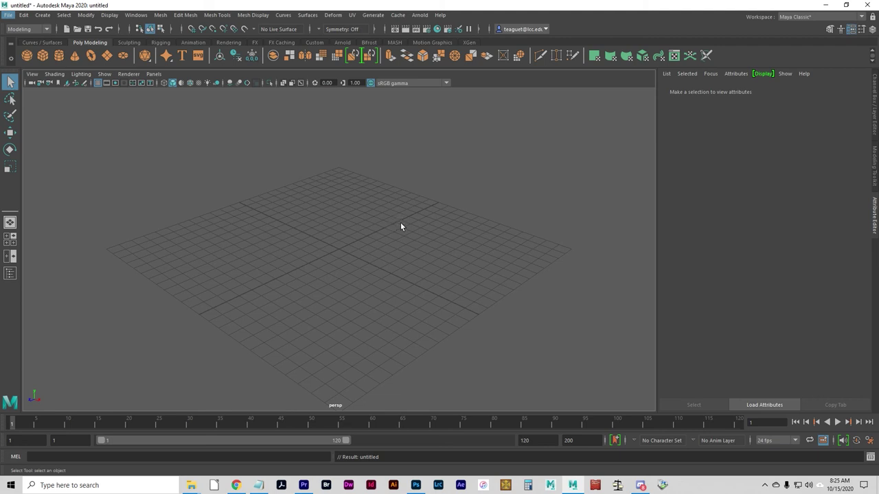
# Examine the default light setting in the render options of the scene's render settings.
pyautogui.click(426, 29)
pyautogui.scroll(-5, 543, 264)
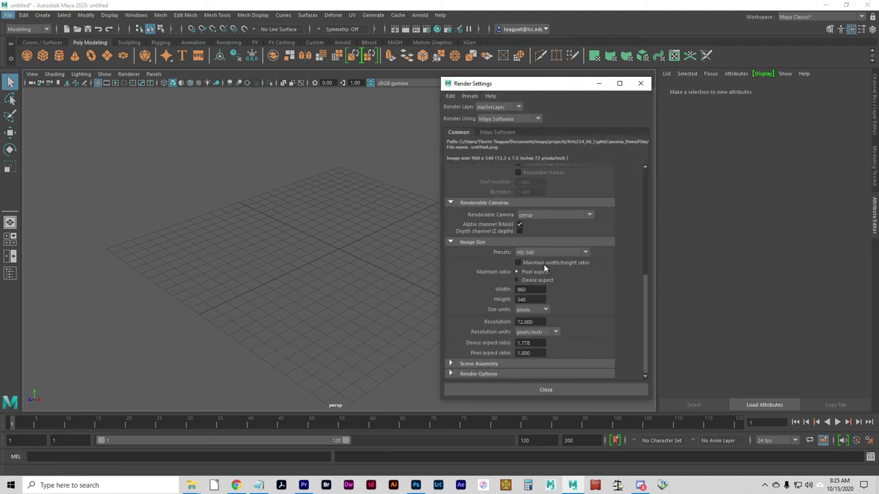
pyautogui.click(475, 374)
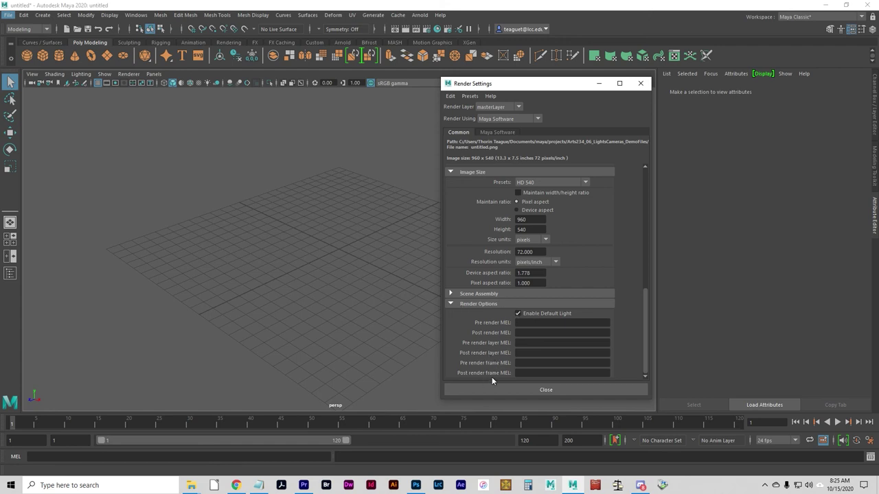
pyautogui.click(512, 389)
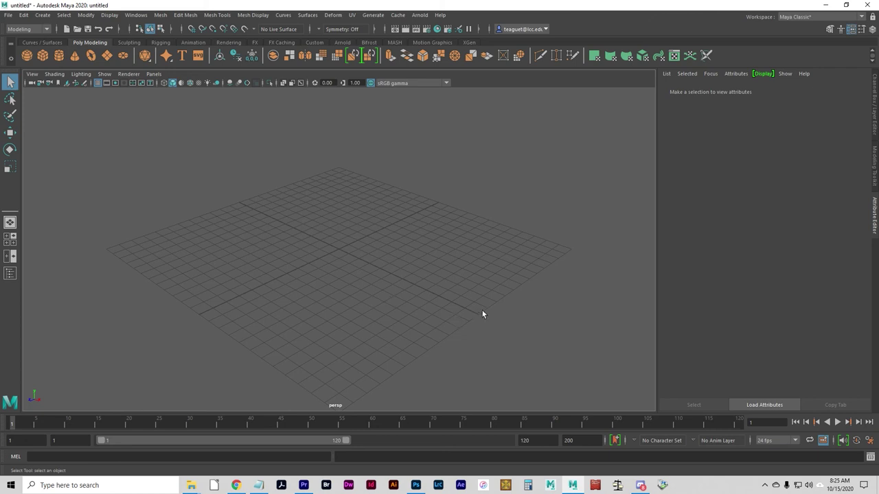
# Set the current project to the Arts234_06_LightsCameras_DemoFiles folder.
pyautogui.click(9, 14)
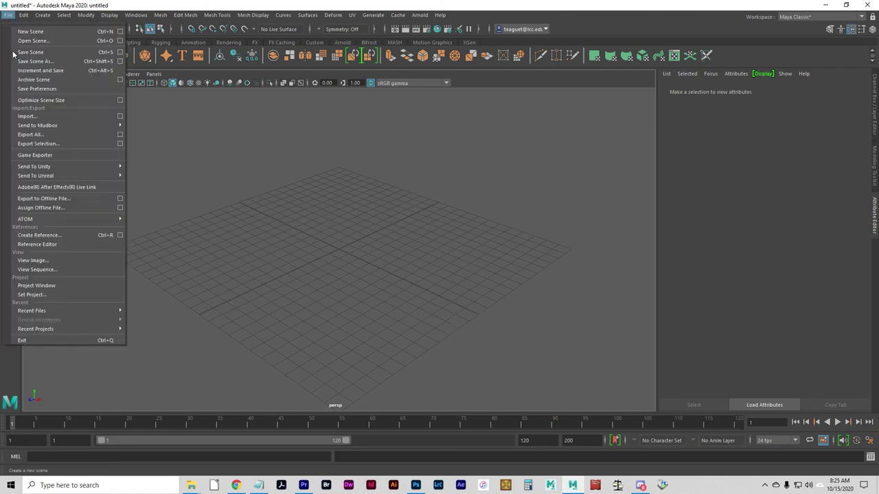
pyautogui.click(61, 295)
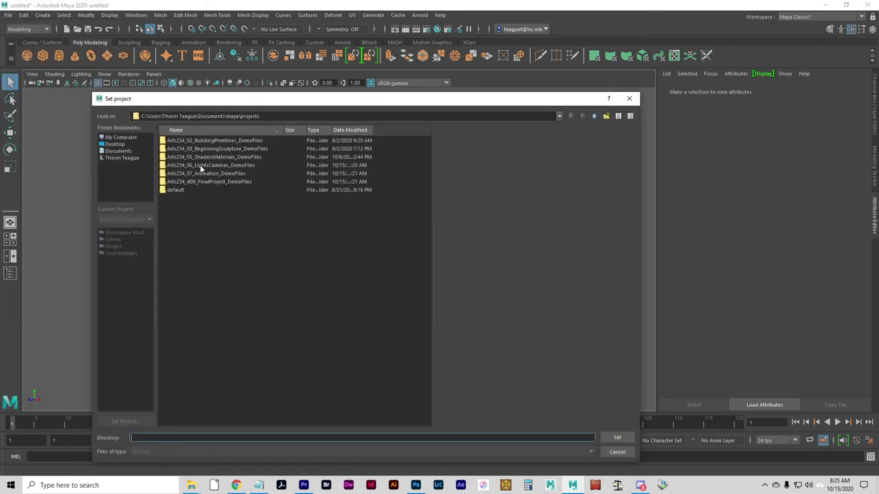
pyautogui.click(200, 167)
pyautogui.click(609, 440)
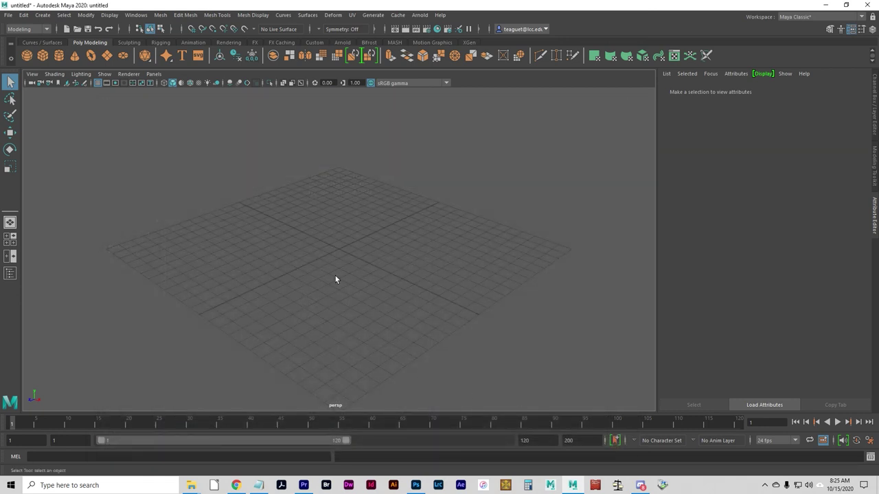
# Open the scene lights.ma from the project's scenes folder without saving the untitled scene.
pyautogui.hotkey('ctrl', 'o')
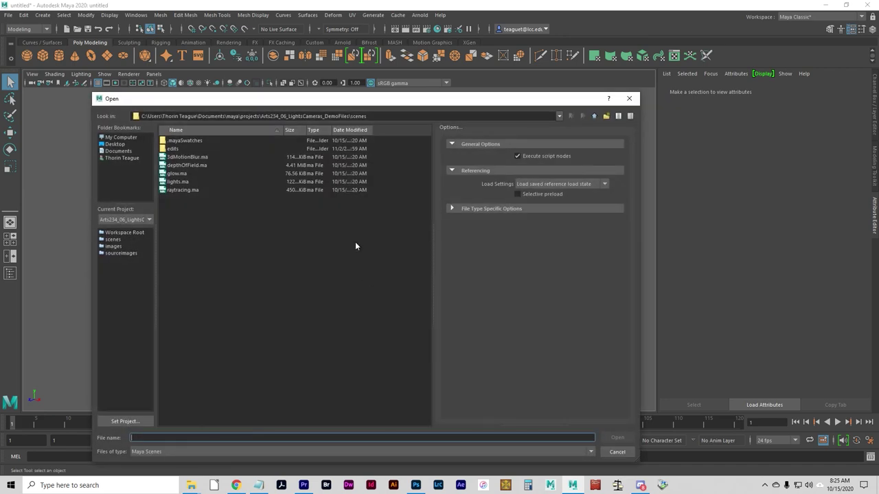
pyautogui.click(177, 182)
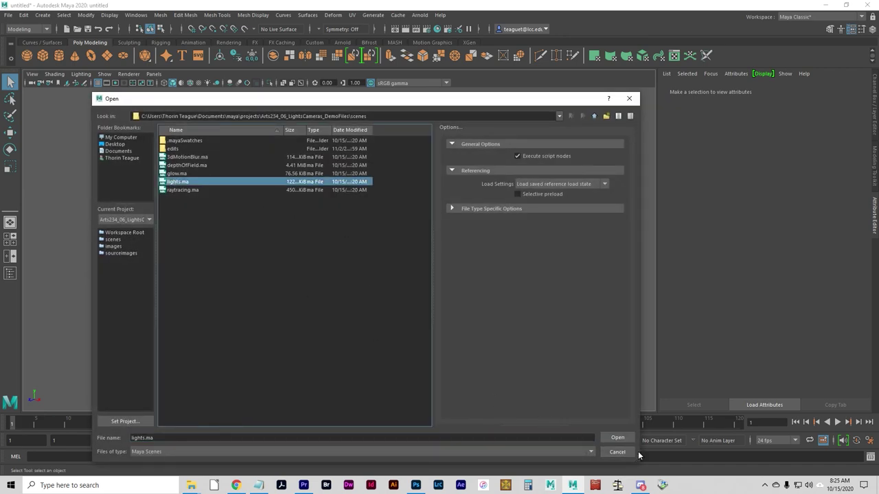
pyautogui.click(617, 438)
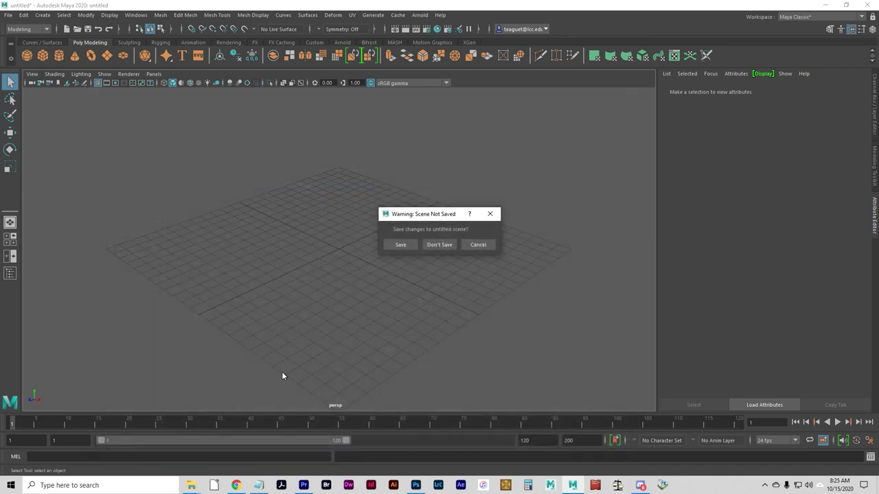
pyautogui.click(435, 247)
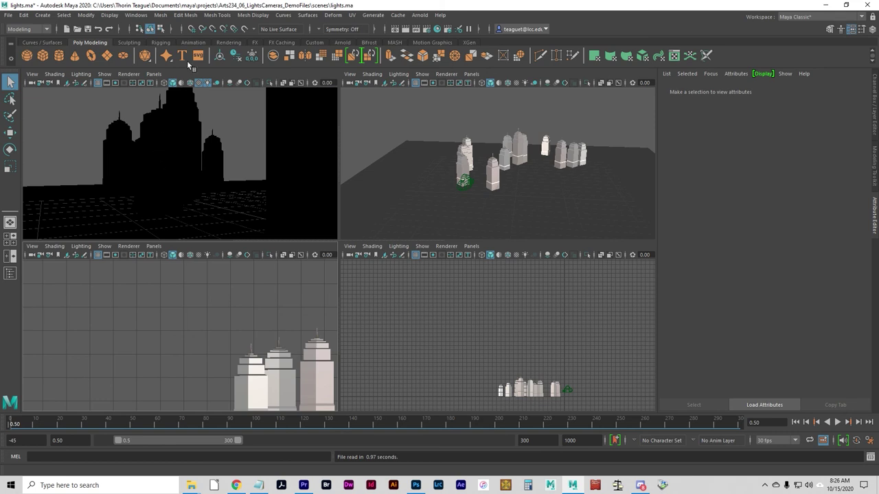
# Create an ambient light in the city scene.
pyautogui.click(161, 43)
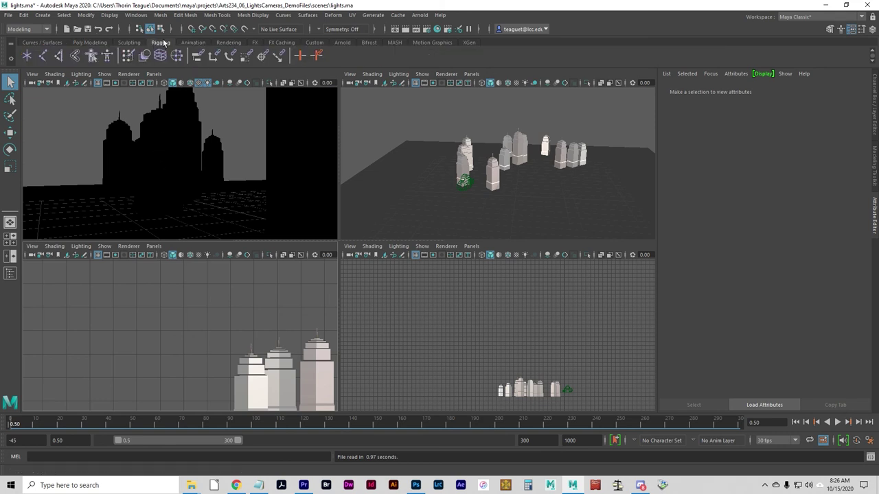
pyautogui.click(227, 42)
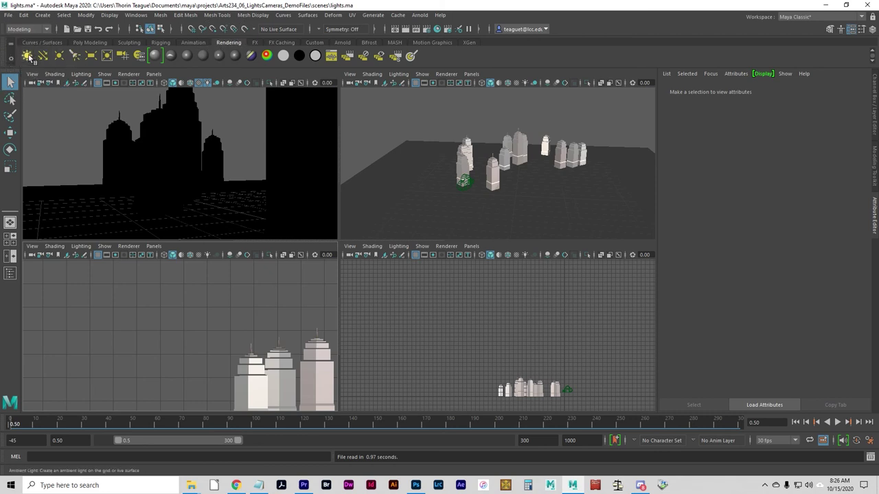
pyautogui.click(27, 58)
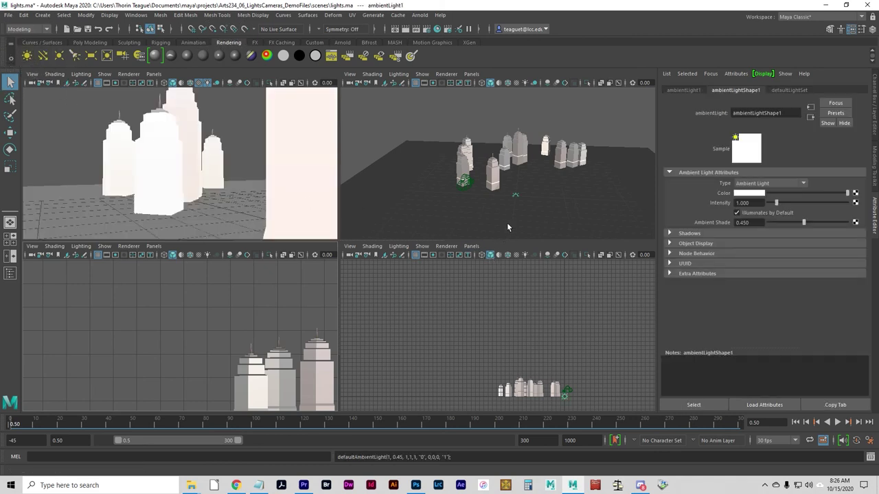
# Move the ambient light to about 17 cm in X and 5 cm in Y, beside the buildings, and rotate it about its Y axis.
pyautogui.press('w')
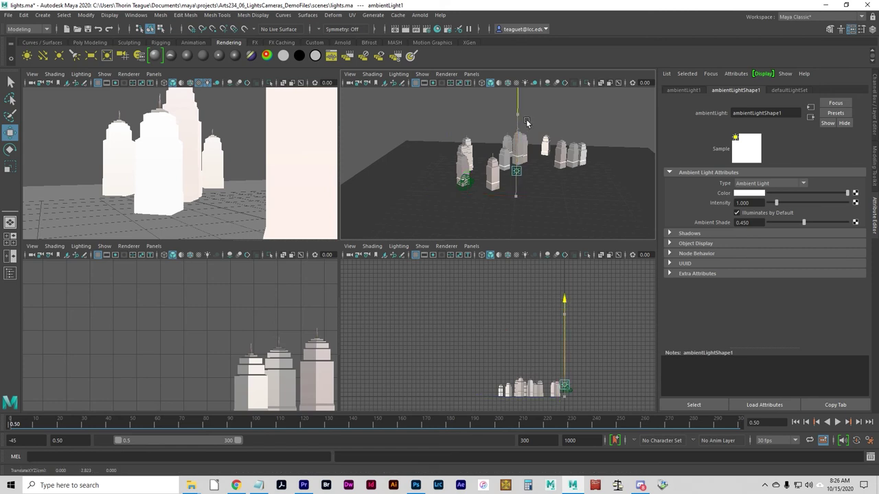
pyautogui.moveTo(519, 152); pyautogui.dragTo(522, 126)
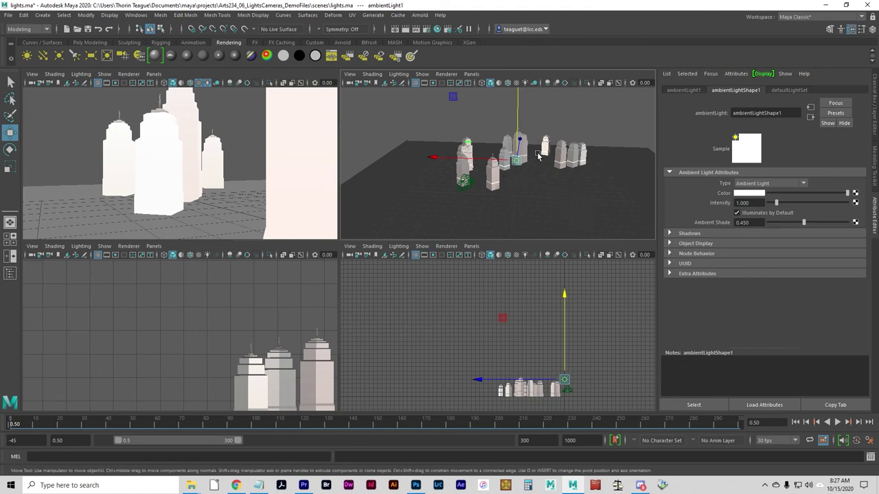
pyautogui.moveTo(526, 129); pyautogui.dragTo(334, 137)
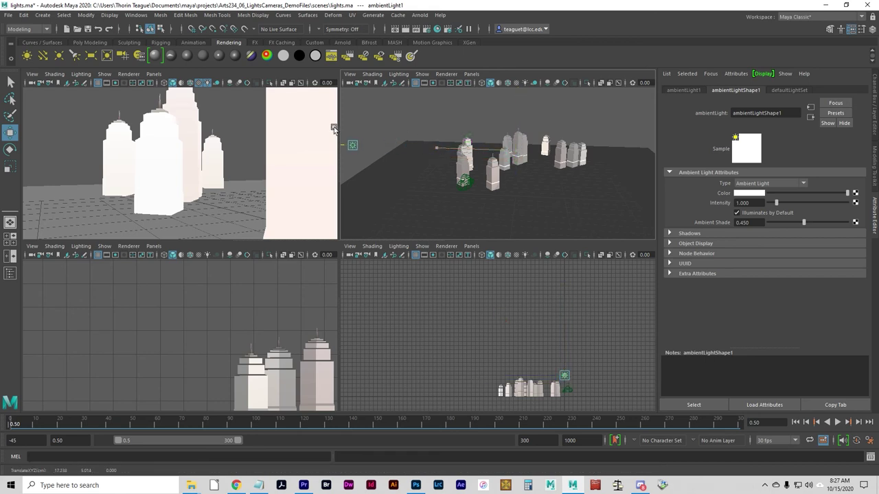
pyautogui.press('e')
pyautogui.moveTo(366, 168); pyautogui.dragTo(446, 154)
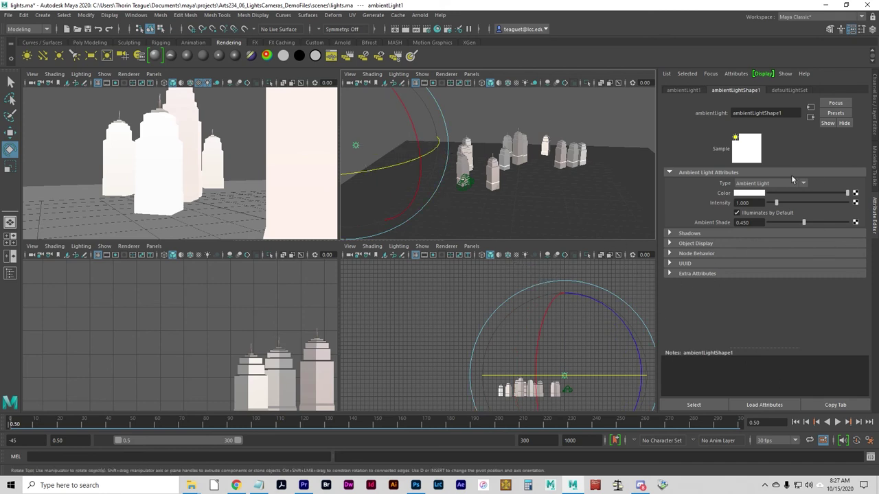
# Set the ambient light's intensity to 0.15.
pyautogui.click(750, 203)
pyautogui.moveTo(754, 203); pyautogui.dragTo(714, 203)
pyautogui.write('0.15')
pyautogui.press('Return')
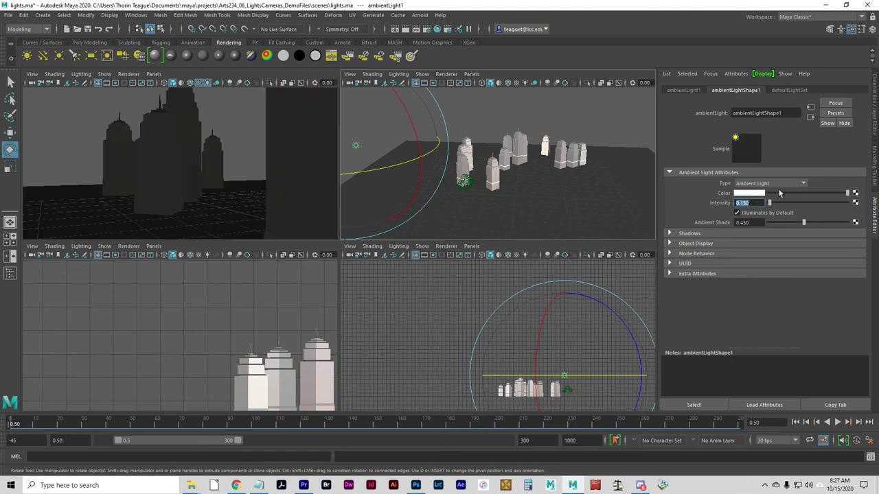
# Change the ambient light's color to a soft, light orange-tan.
pyautogui.click(745, 203)
pyautogui.click(751, 195)
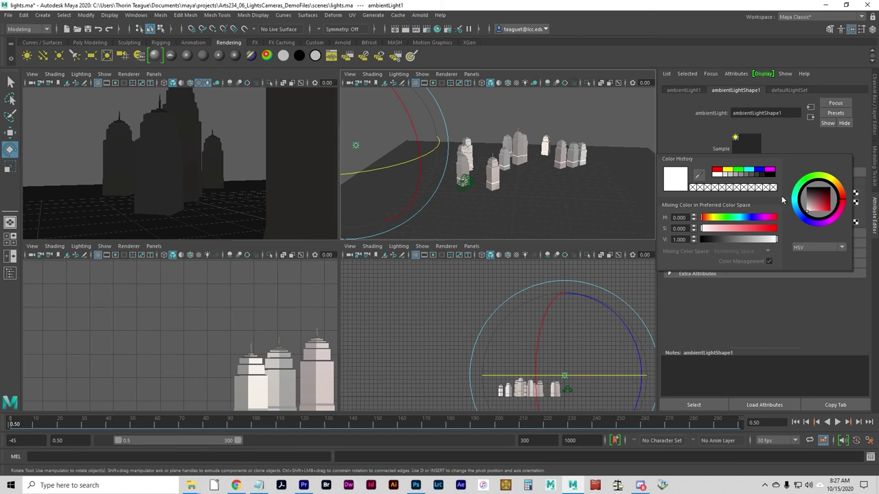
pyautogui.click(838, 184)
pyautogui.click(825, 203)
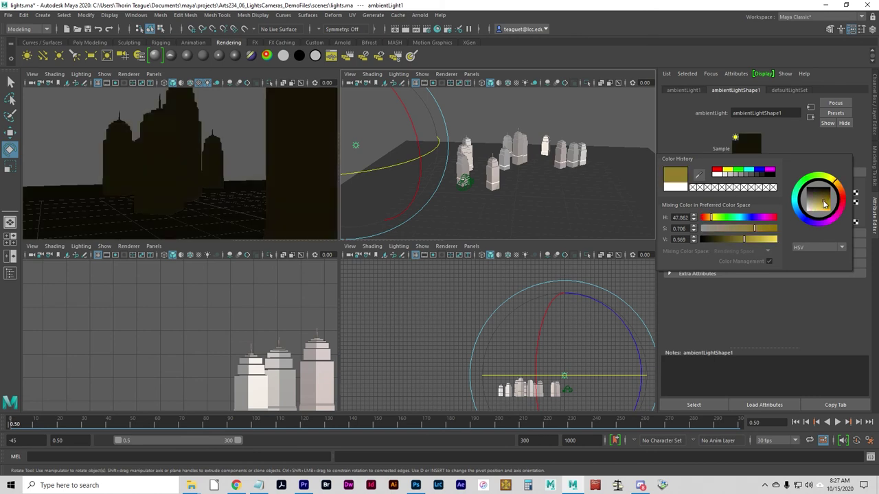
pyautogui.moveTo(825, 204); pyautogui.dragTo(816, 209)
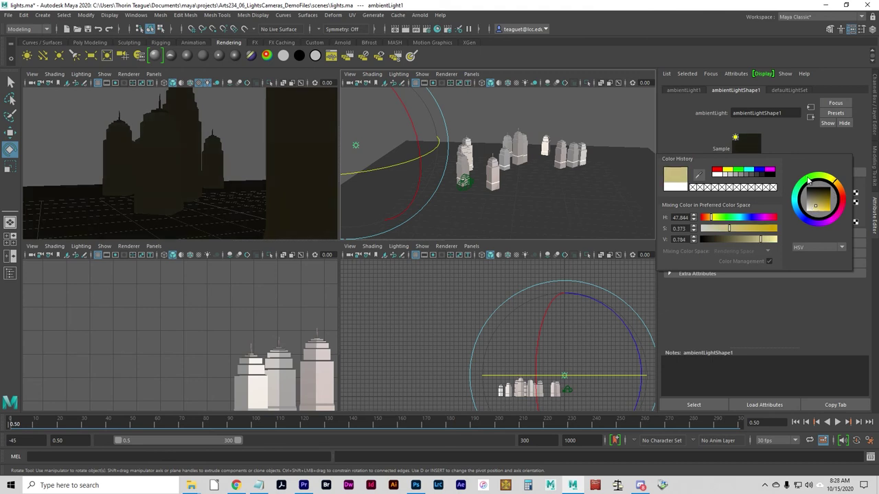
pyautogui.click(808, 180)
pyautogui.moveTo(833, 222); pyautogui.dragTo(843, 188)
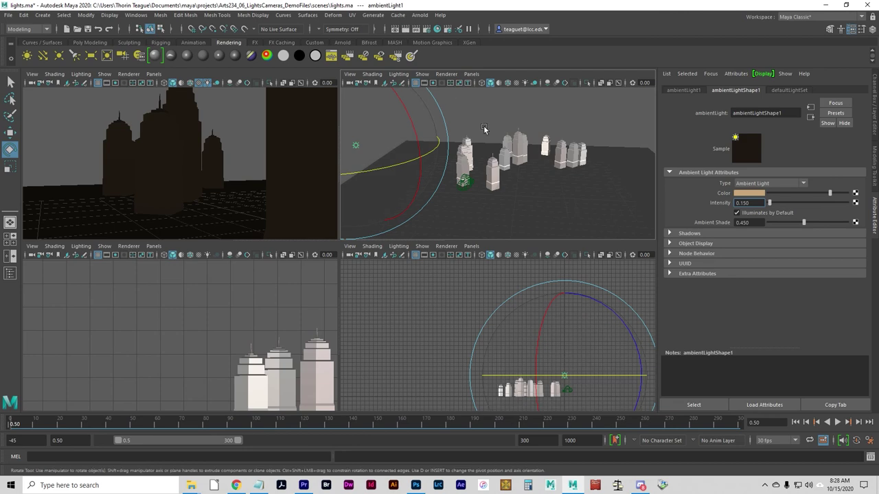
# Render the current frame of the perspective view with the ambient light, keep the image for comparison, and close the render window.
pyautogui.click(410, 55)
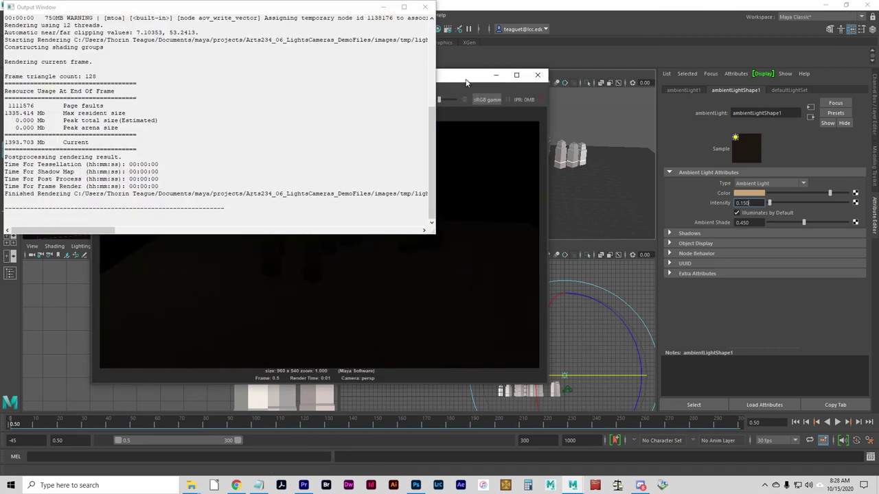
pyautogui.click(460, 85)
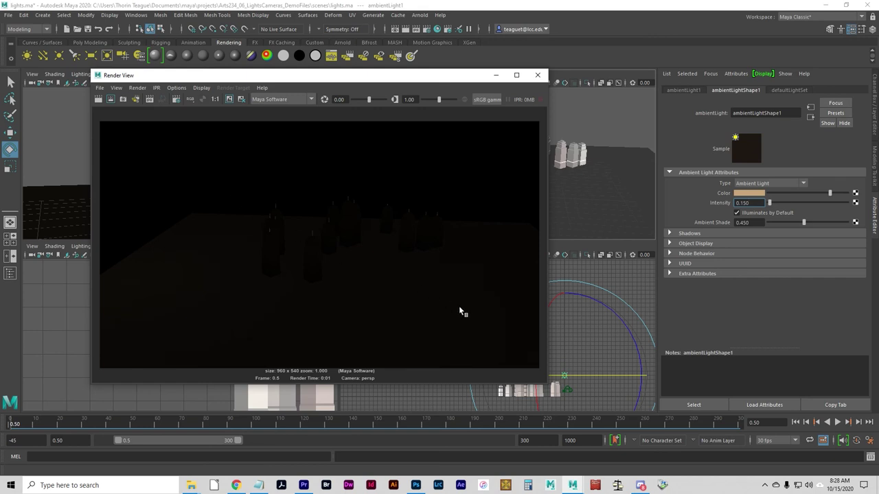
pyautogui.click(232, 101)
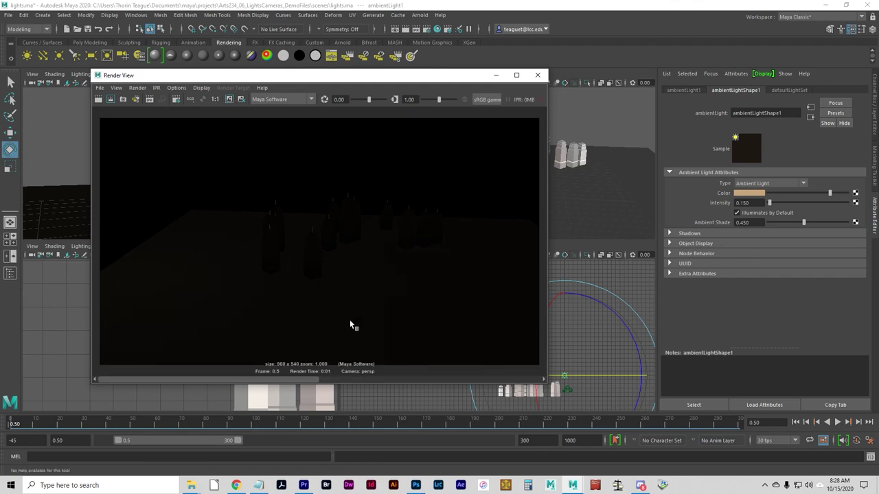
pyautogui.click(538, 76)
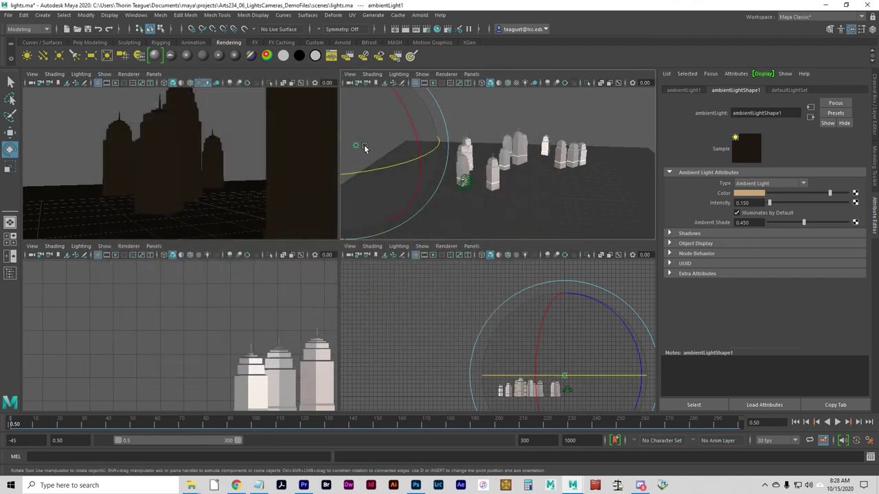
# Delete the ambient light, render the frame again with only the default light, and keep that image.
pyautogui.click(356, 142)
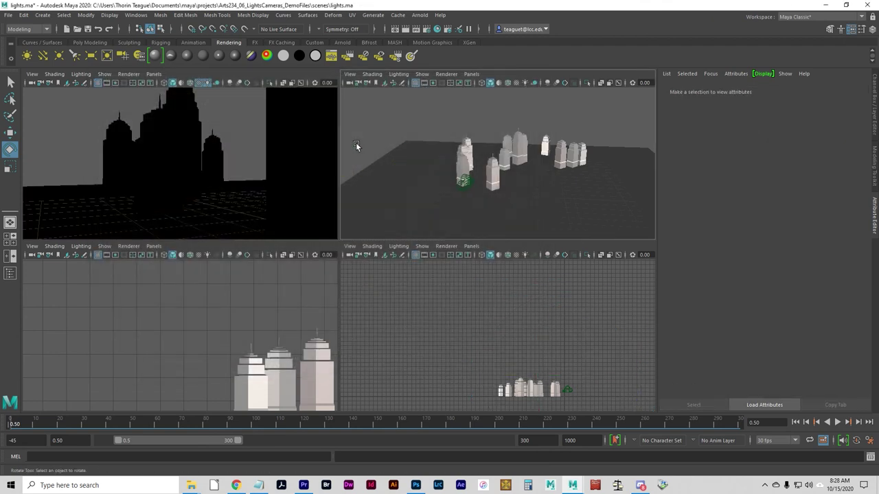
pyautogui.click(405, 30)
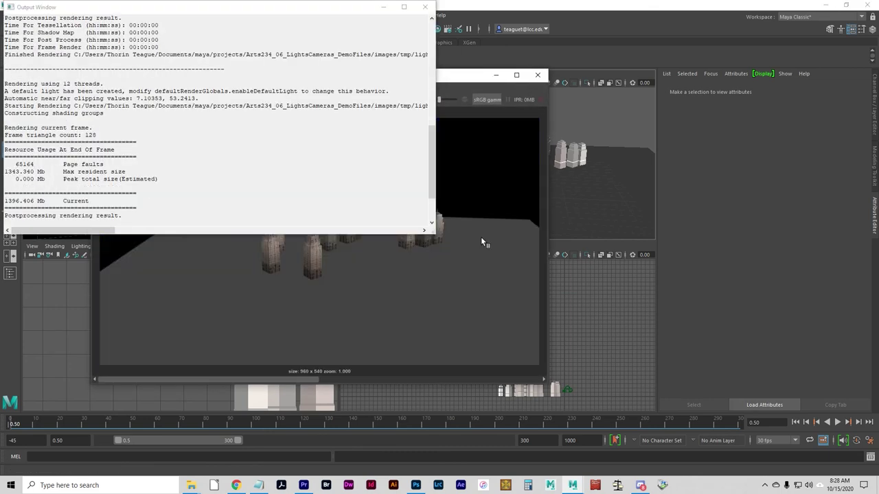
pyautogui.click(427, 6)
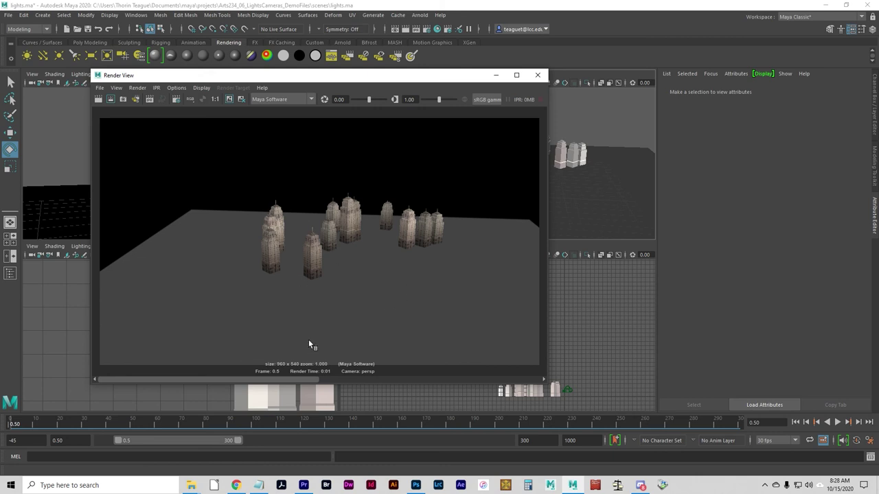
pyautogui.click(229, 98)
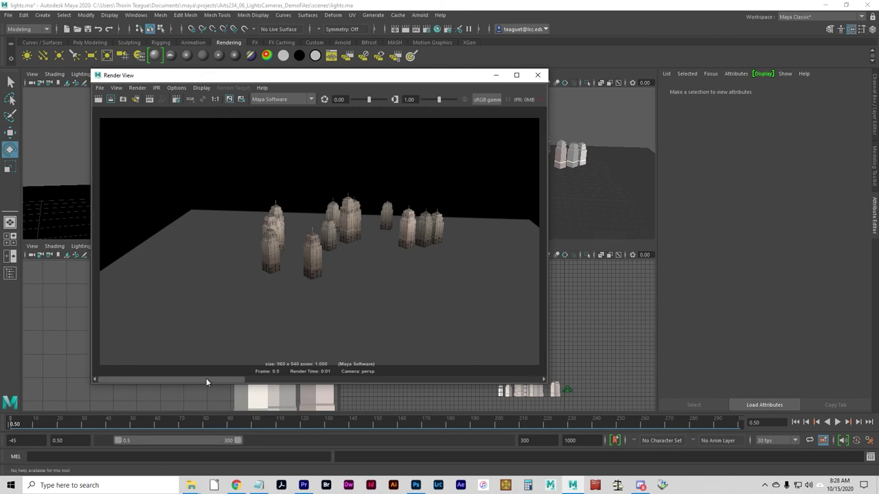
# Compare the stored renders with and without the ambient light by switching back and forth between them.
pyautogui.click(267, 379)
pyautogui.click(429, 378)
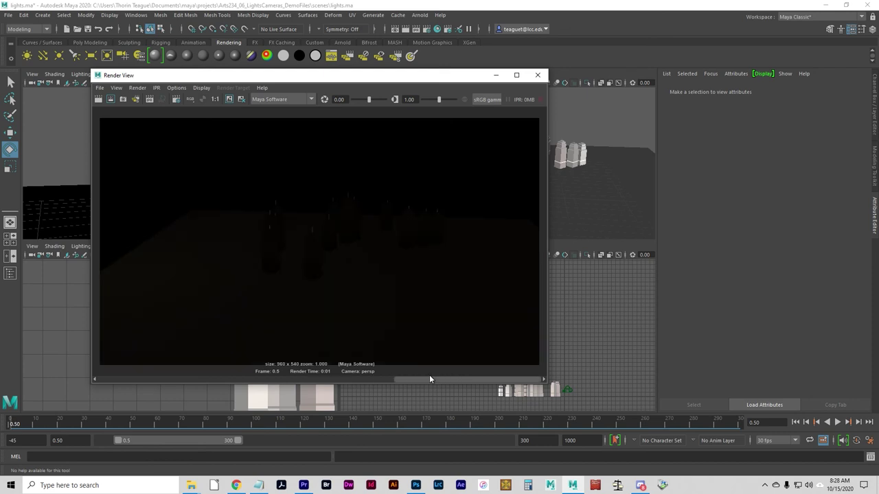
pyautogui.click(431, 379)
pyautogui.click(481, 379)
pyautogui.click(392, 381)
pyautogui.click(453, 381)
pyautogui.click(346, 381)
pyautogui.click(417, 381)
pyautogui.click(343, 379)
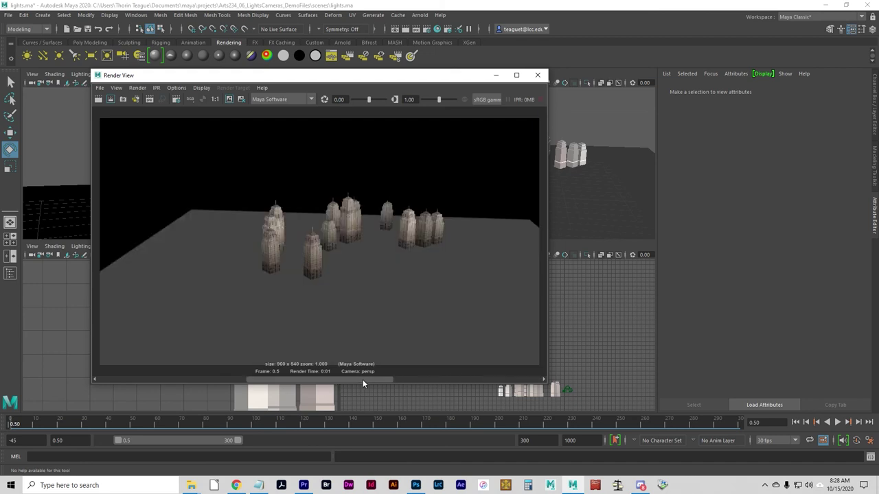
pyautogui.click(467, 380)
pyautogui.click(338, 379)
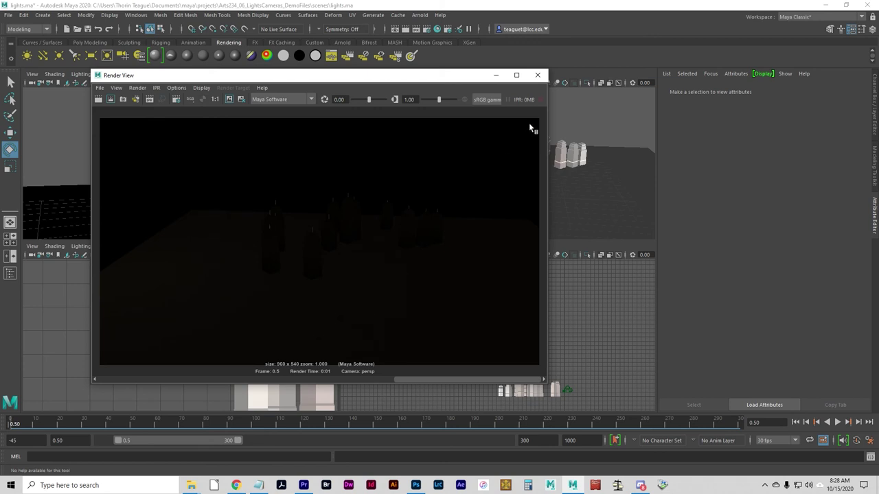
# Close the render window and undo the ambient light's deletion.
pyautogui.click(537, 75)
pyautogui.hotkey('ctrl', 'z')
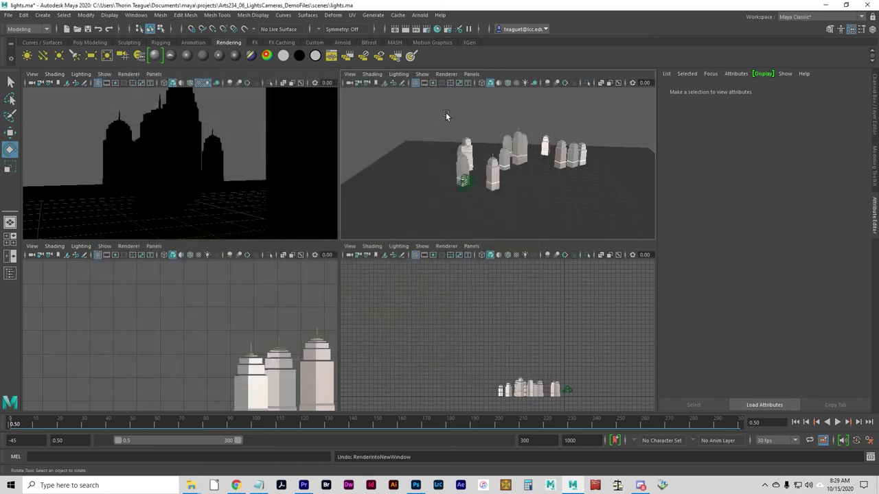
pyautogui.hotkey('ctrl', 'z')
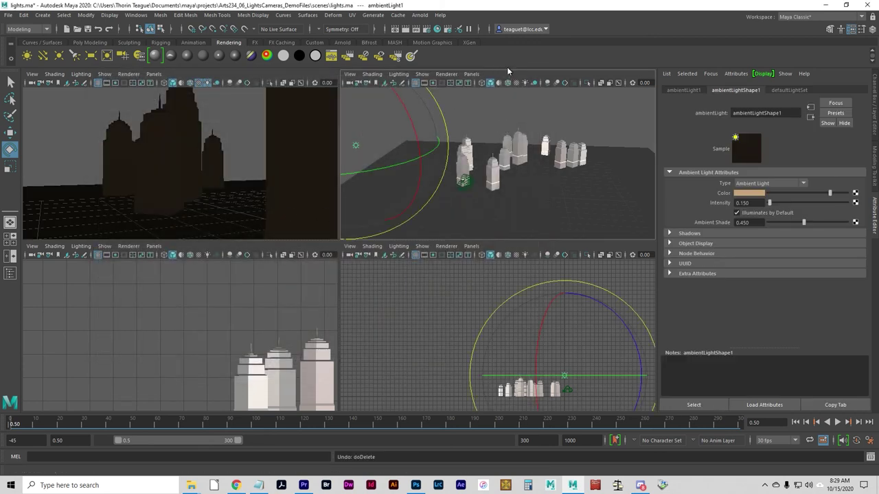
# Disable the default light in the render options of the render settings and close the settings window.
pyautogui.click(427, 29)
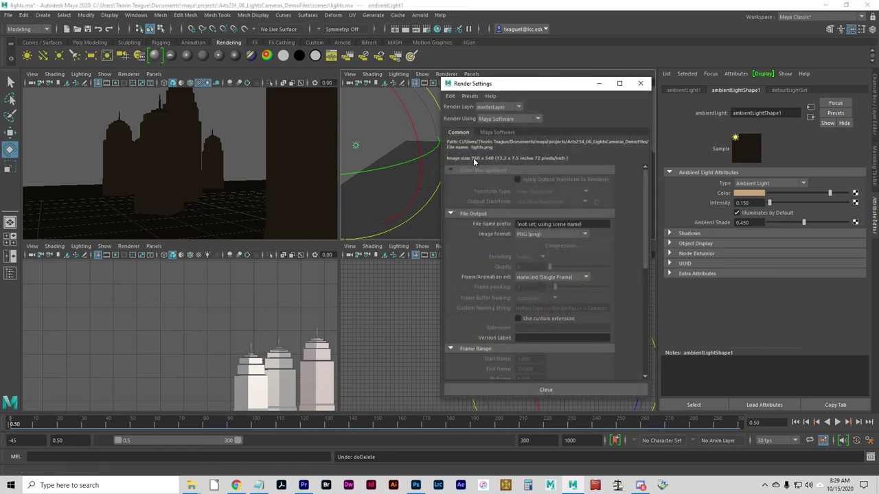
pyautogui.scroll(-6, 643, 279)
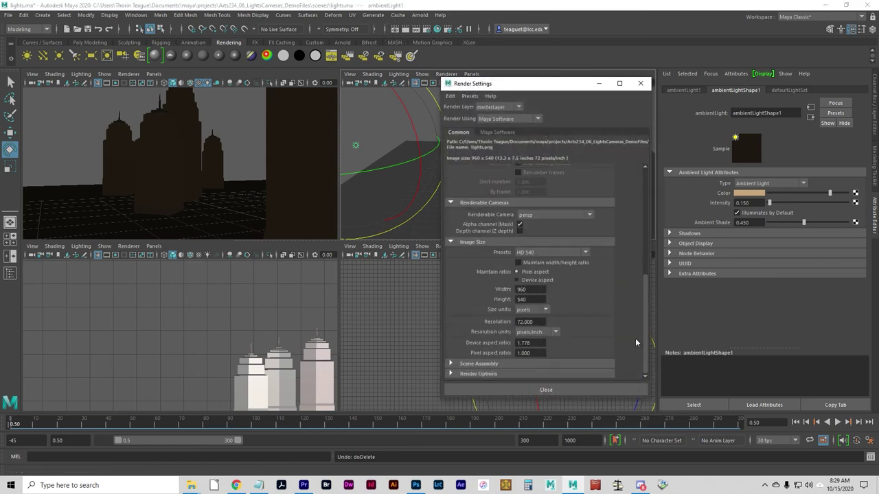
pyautogui.click(451, 375)
pyautogui.scroll(-3, 568, 334)
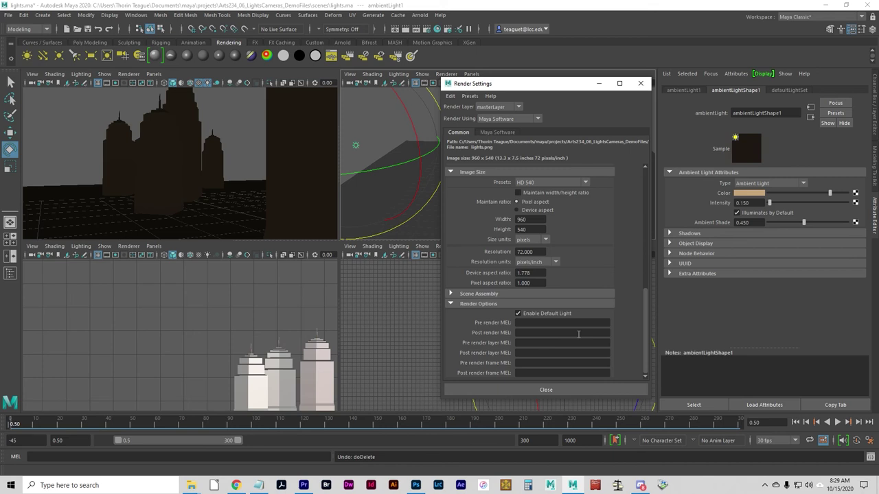
pyautogui.click(517, 313)
pyautogui.click(553, 390)
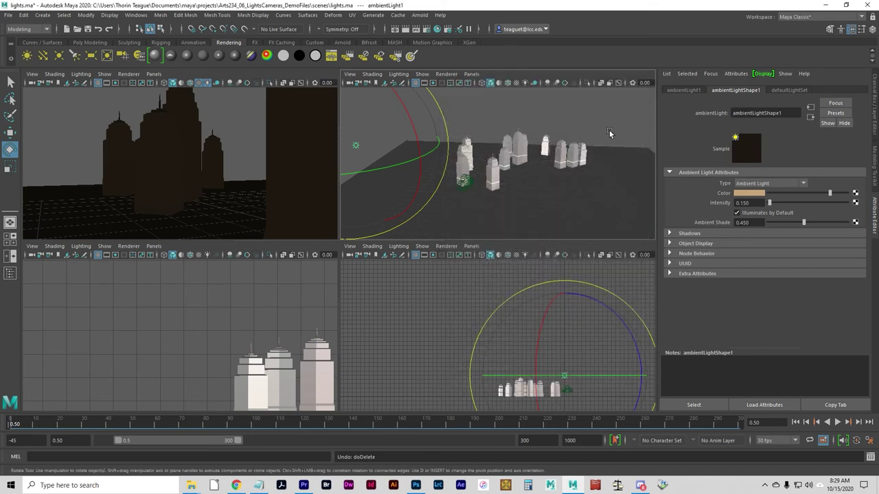
# Render the current frame of the perspective view with only the ambient light, and close the render window.
pyautogui.click(600, 186)
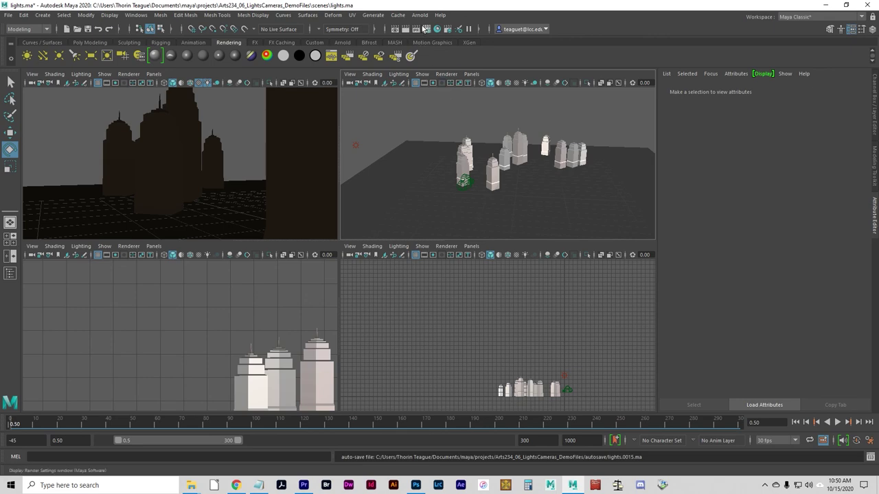
pyautogui.click(405, 29)
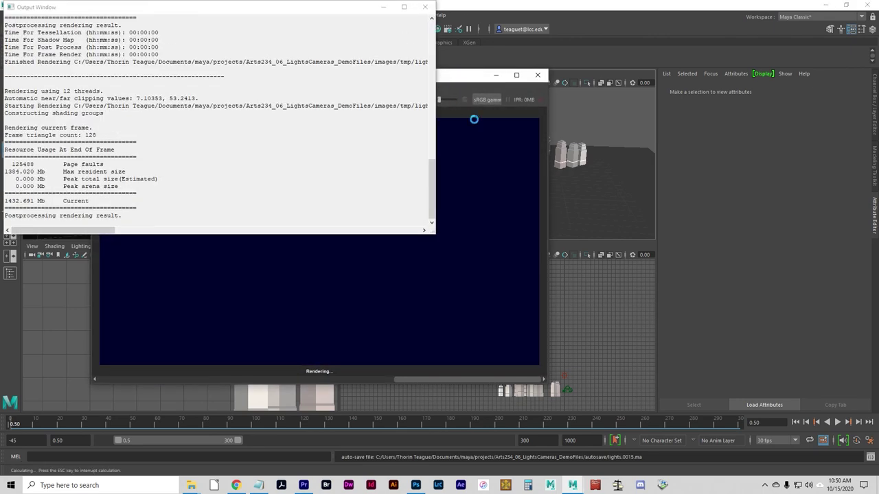
pyautogui.click(383, 7)
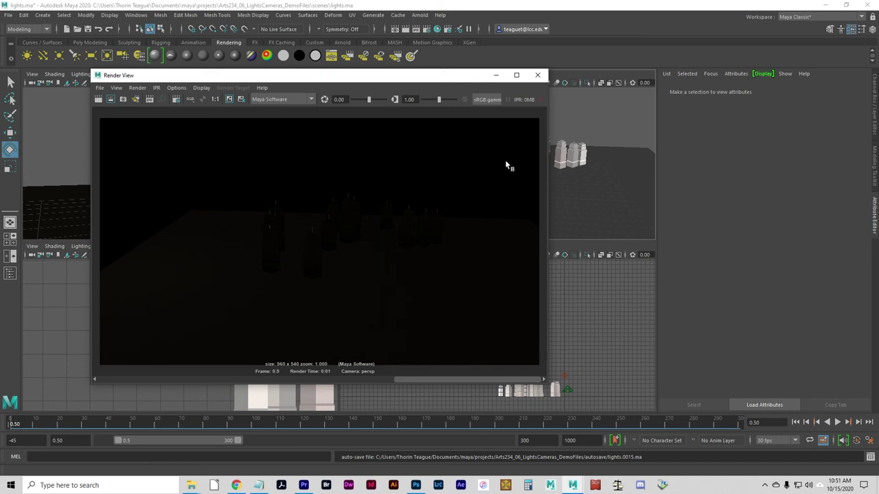
pyautogui.click(539, 75)
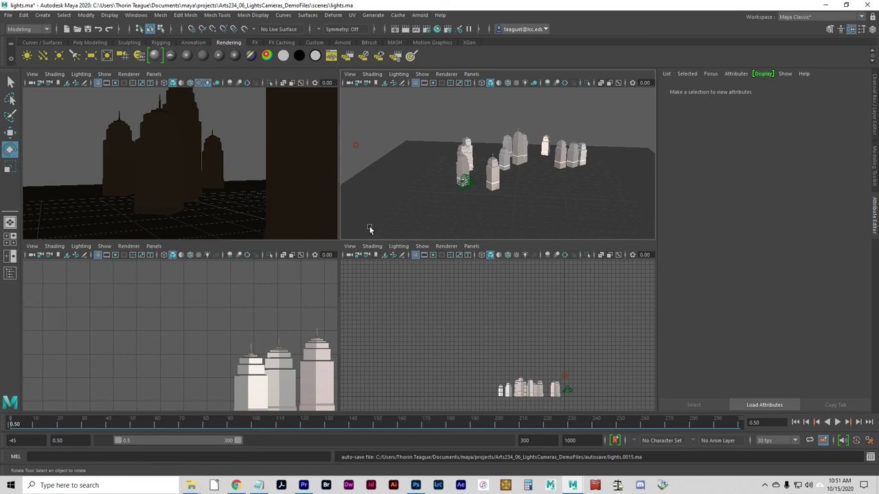
# Create a directional light with default settings in the city scene.
pyautogui.click(38, 16)
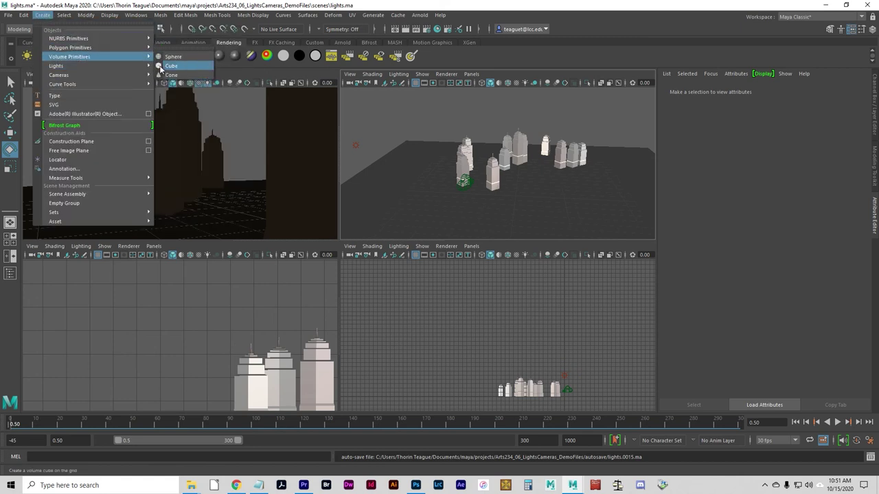
pyautogui.moveTo(127, 66)
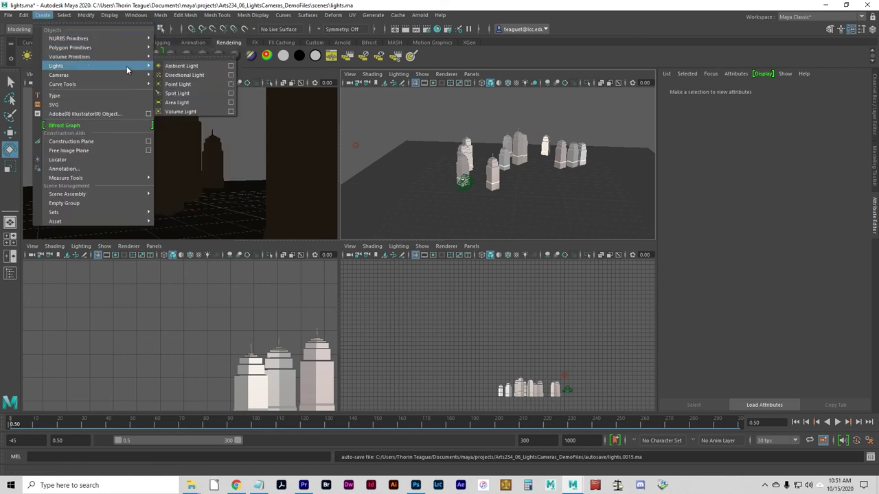
pyautogui.click(179, 76)
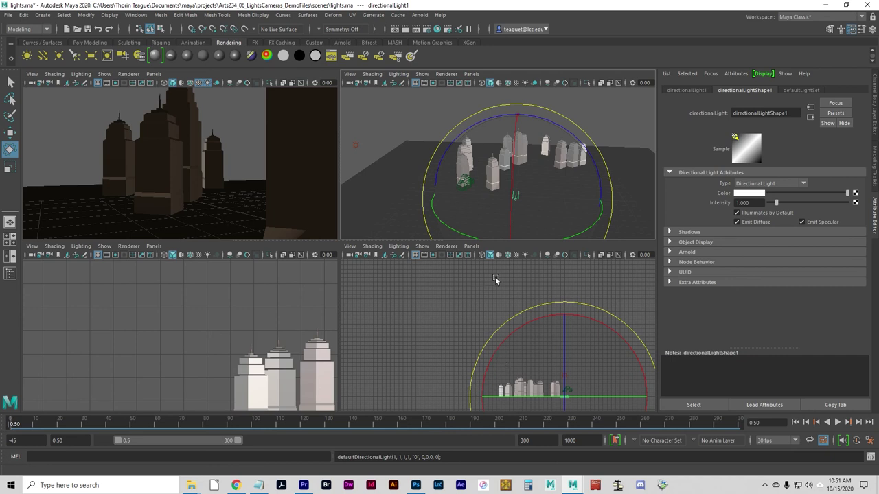
# Move the directional light up above the ground plane and away from the city's centre.
pyautogui.press('w')
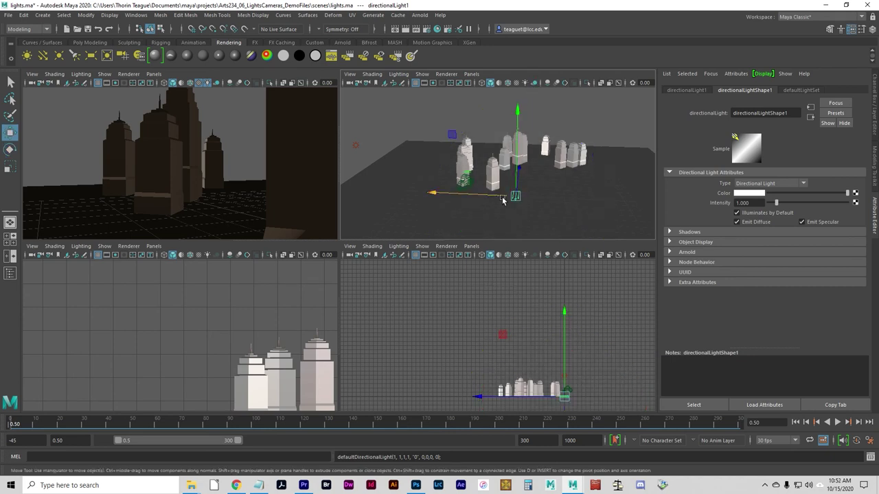
pyautogui.click(502, 198)
pyautogui.moveTo(519, 175); pyautogui.dragTo(516, 159)
pyautogui.click(524, 194)
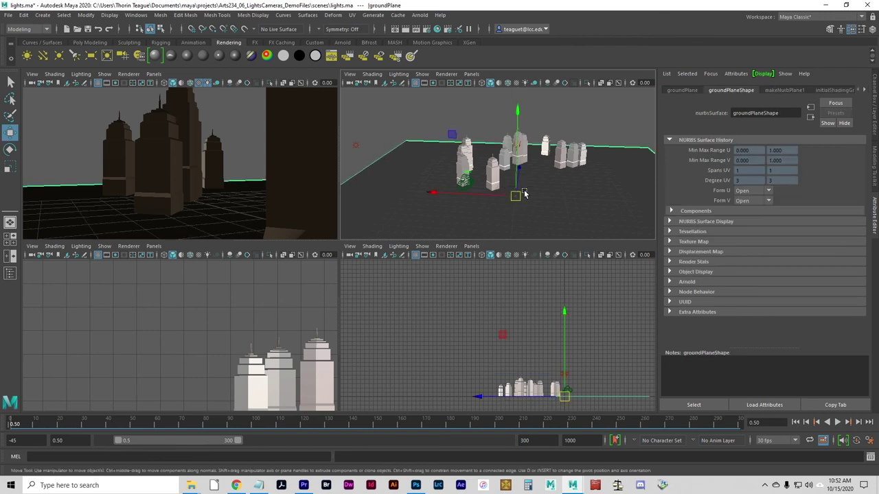
pyautogui.click(550, 189)
pyautogui.keyDown('alt'); pyautogui.moveTo(554, 192); pyautogui.dragTo(502, 195); pyautogui.keyUp('alt')
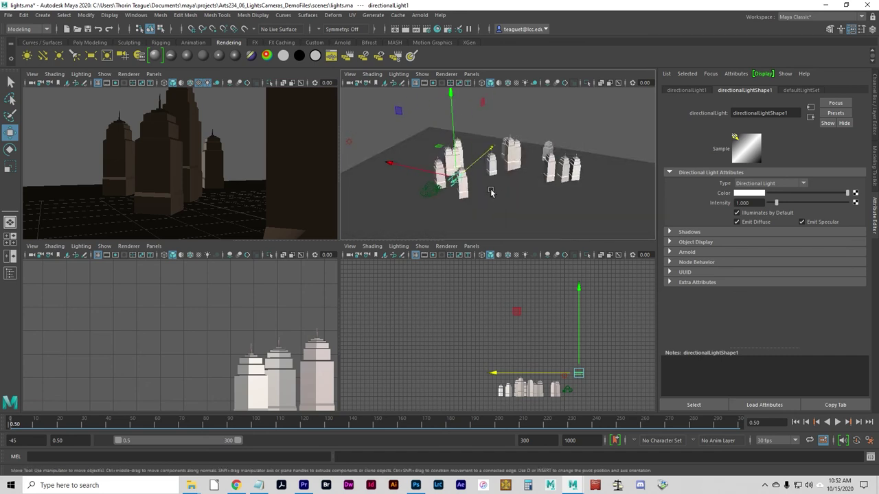
# Rotate the directional light around so that it shines on the building fronts seen by the camera.
pyautogui.press('e')
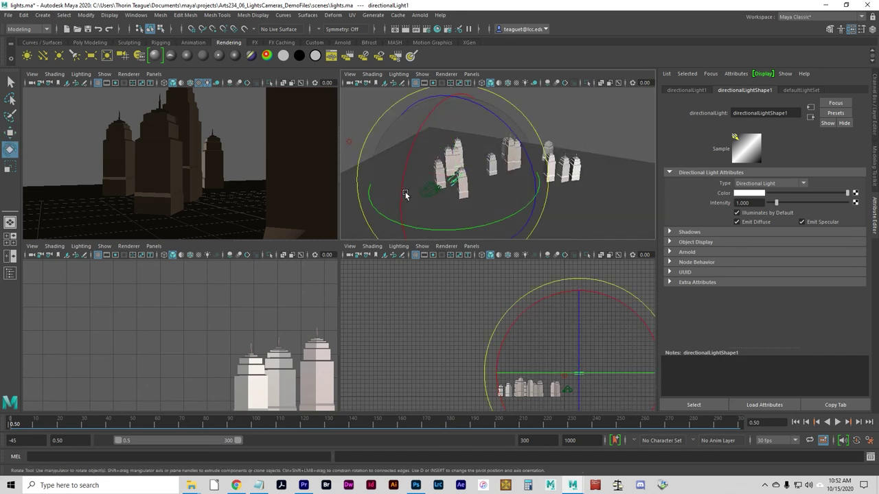
pyautogui.moveTo(403, 195); pyautogui.dragTo(480, 72)
pyautogui.moveTo(409, 165); pyautogui.dragTo(434, 134)
# Scale up the directional light's icon so its arrows stand out in the scene, and adjust its position.
pyautogui.press('r')
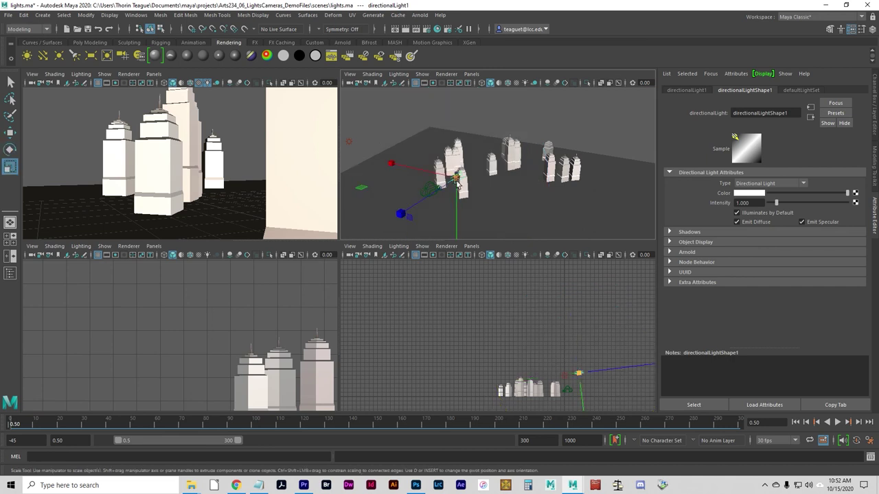
pyautogui.moveTo(459, 184); pyautogui.dragTo(448, 210)
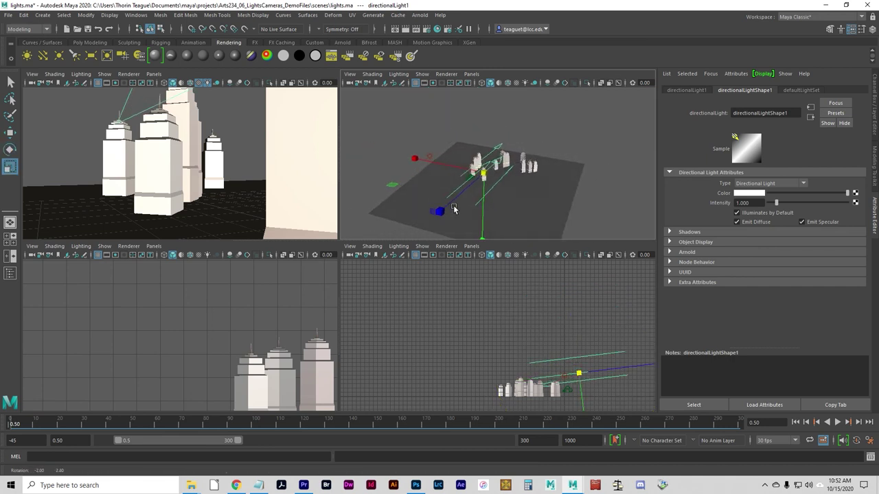
pyautogui.press('w')
pyautogui.moveTo(473, 169); pyautogui.dragTo(500, 170)
# Rotate the directional light so its rays point almost straight down onto the ground plane.
pyautogui.press('e')
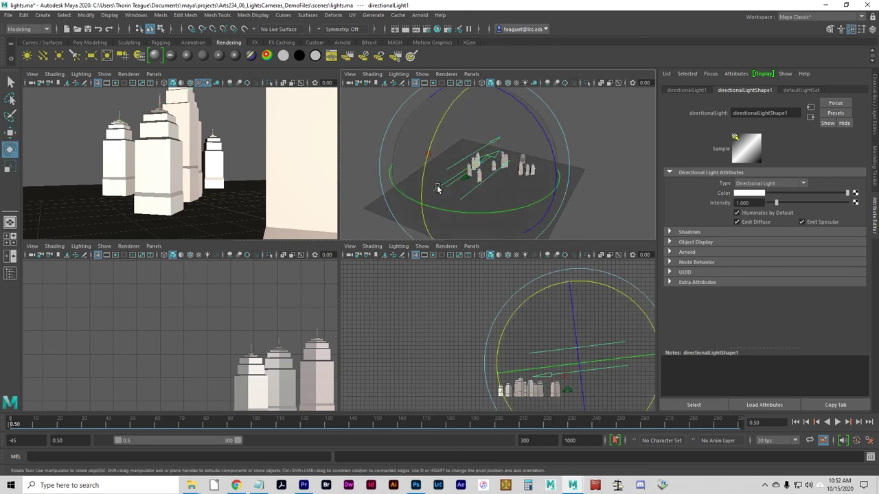
pyautogui.moveTo(412, 200); pyautogui.dragTo(474, 127)
pyautogui.keyDown('alt'); pyautogui.moveTo(468, 162); pyautogui.dragTo(503, 197); pyautogui.keyUp('alt')
pyautogui.moveTo(506, 110); pyautogui.dragTo(498, 153)
pyautogui.press('w')
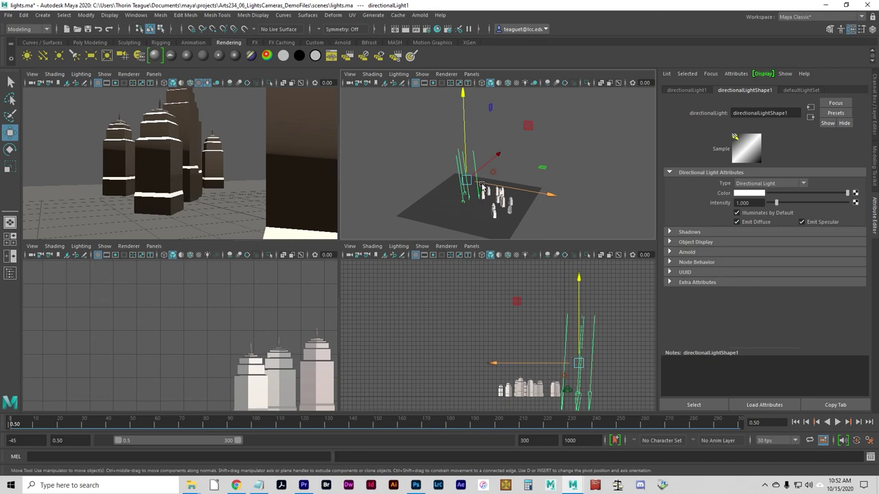
# Frame the selected group of city buildings closely in the perspective view, seen from just above ground level.
pyautogui.click(497, 201)
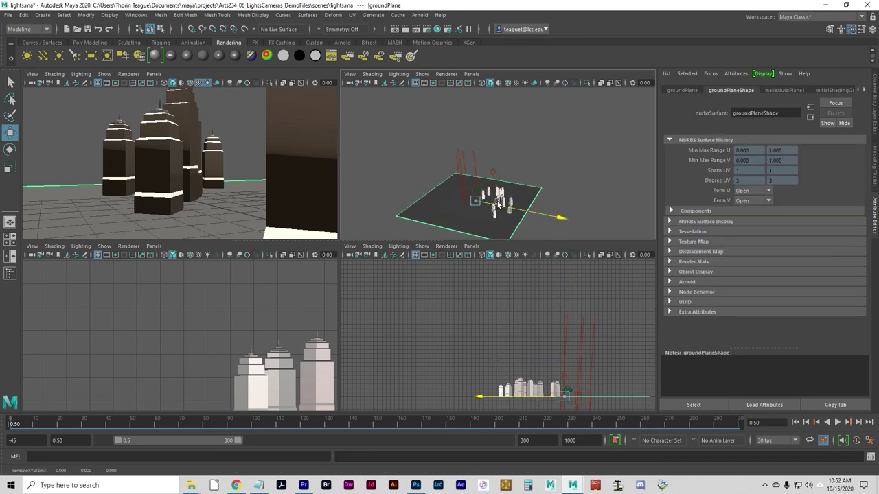
pyautogui.click(507, 218)
pyautogui.press('f')
pyautogui.keyDown('alt'); pyautogui.moveTo(506, 219); pyautogui.dragTo(544, 215); pyautogui.keyUp('alt')
pyautogui.scroll(-2, 544, 215)
pyautogui.scroll(3, 545, 215)
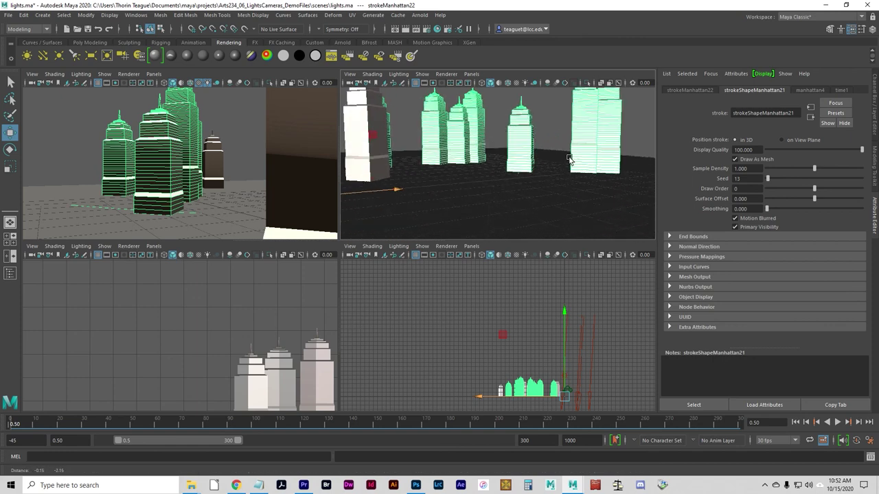
pyautogui.scroll(1, 479, 187)
pyautogui.keyDown('alt'); pyautogui.moveTo(480, 187); pyautogui.dragTo(467, 202); pyautogui.keyUp('alt')
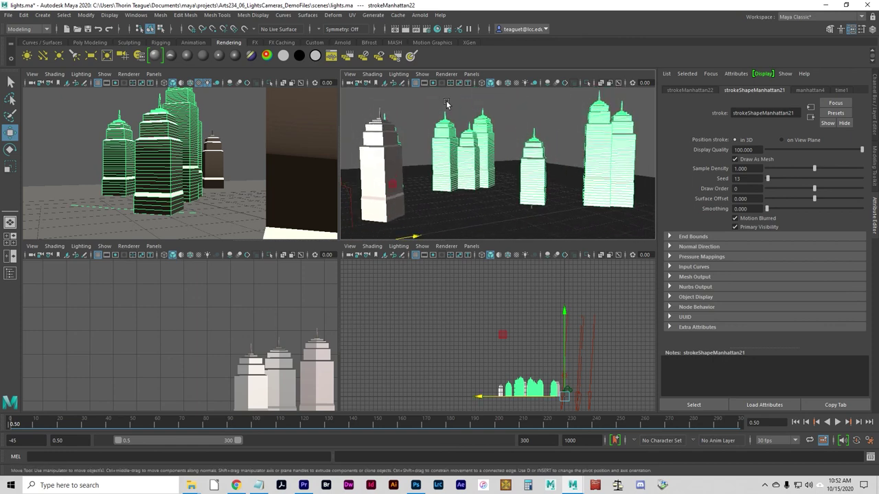
# Clear the selection and switch the camera and orthographic viewports to wireframe display.
pyautogui.click(469, 197)
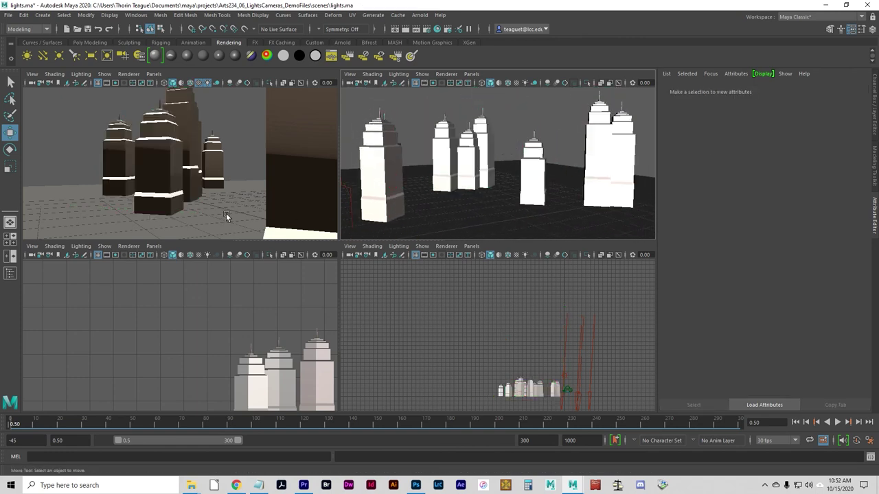
pyautogui.press('4')
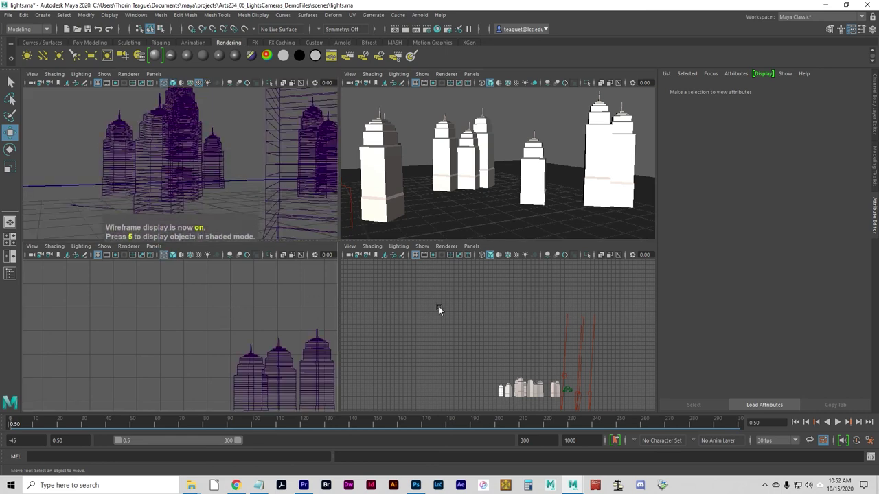
pyautogui.press('4')
# Render the perspective view with the directional light from two different angles, closing the render window after each.
pyautogui.moveTo(542, 159)
pyautogui.keyDown('alt'); pyautogui.mouseDown()
pyautogui.moveTo(414, 168)
pyautogui.moveTo(530, 164)
pyautogui.mouseUp(); pyautogui.keyUp('alt')
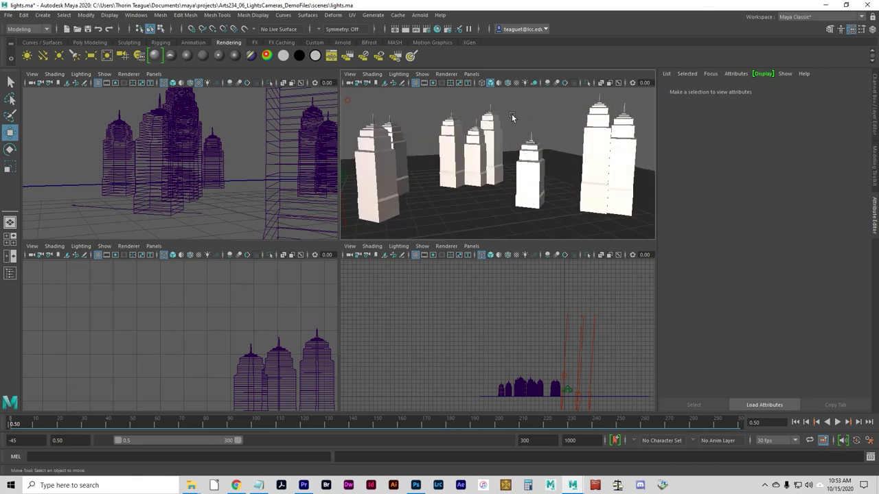
pyautogui.click(405, 29)
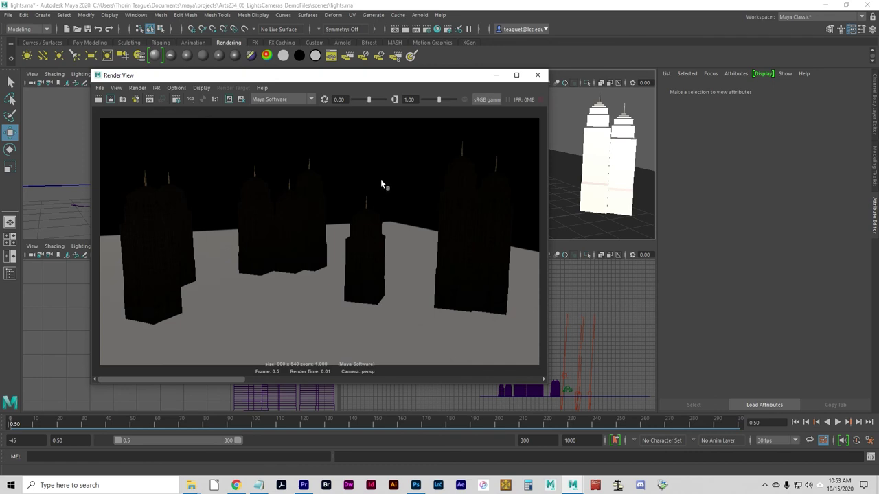
pyautogui.click(537, 75)
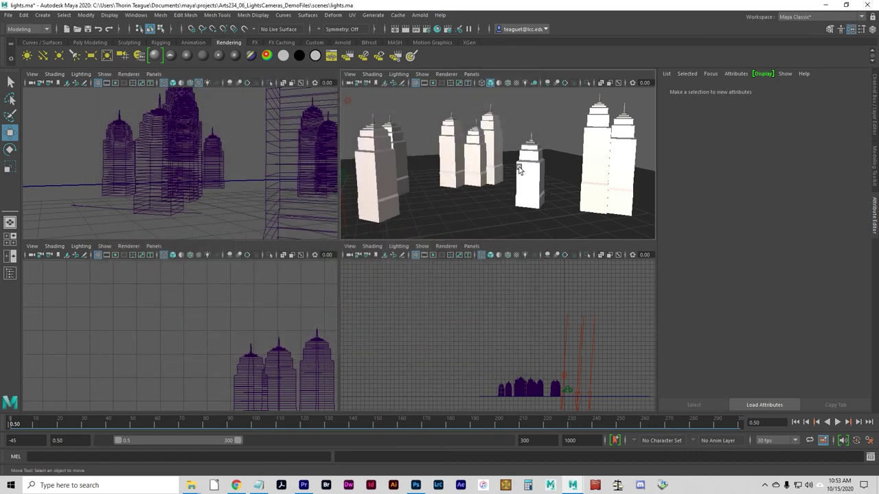
pyautogui.keyDown('alt'); pyautogui.moveTo(541, 187); pyautogui.dragTo(429, 184); pyautogui.keyUp('alt')
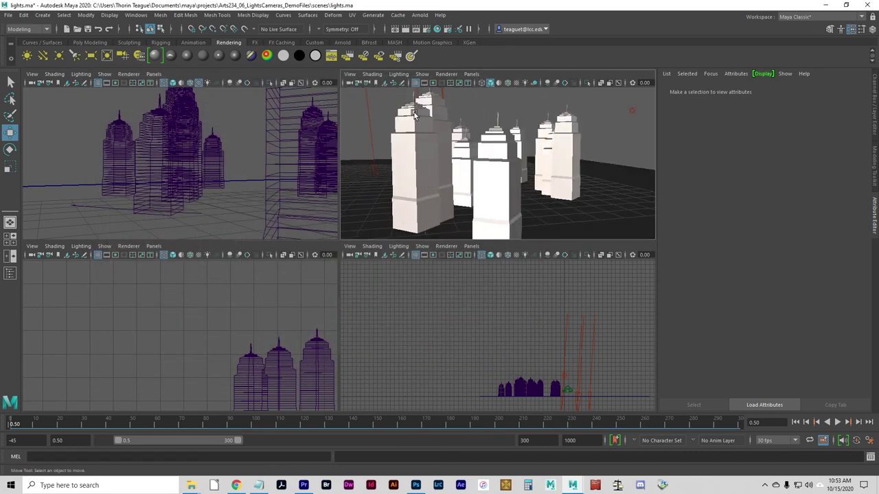
pyautogui.click(405, 29)
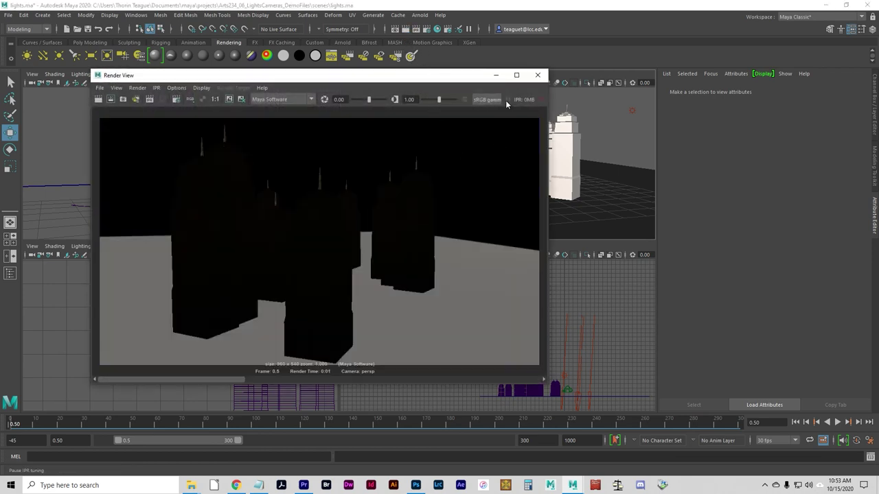
pyautogui.click(538, 75)
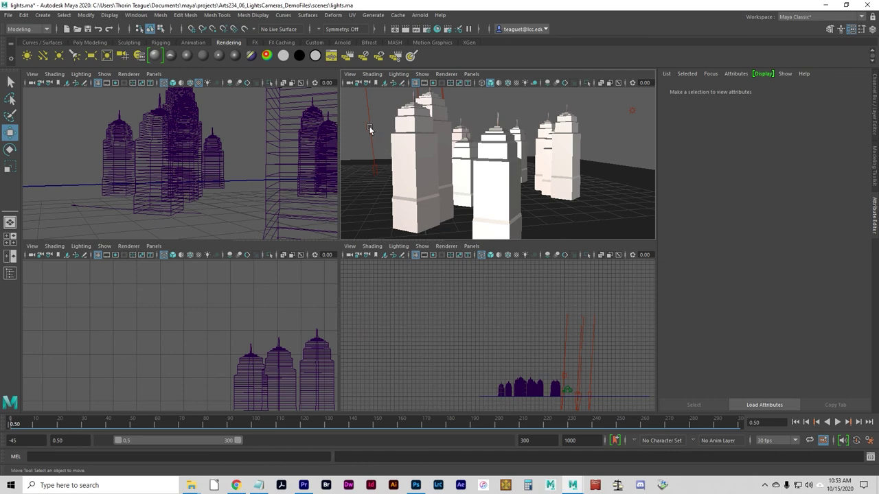
# Select the directional light and change its color to pure blue.
pyautogui.click(370, 130)
pyautogui.keyDown('alt'); pyautogui.moveTo(540, 175); pyautogui.dragTo(574, 189); pyautogui.keyUp('alt')
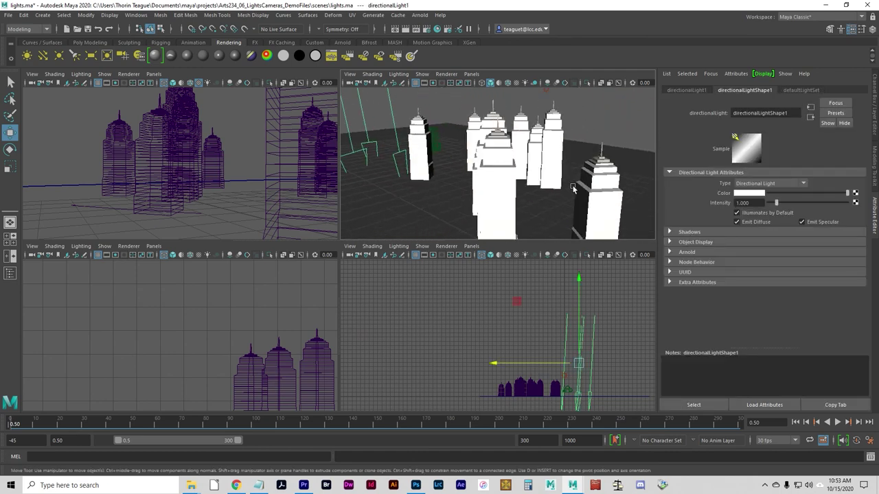
pyautogui.click(748, 193)
pyautogui.moveTo(807, 177)
pyautogui.mouseDown()
pyautogui.moveTo(808, 218)
pyautogui.moveTo(799, 217)
pyautogui.mouseUp()
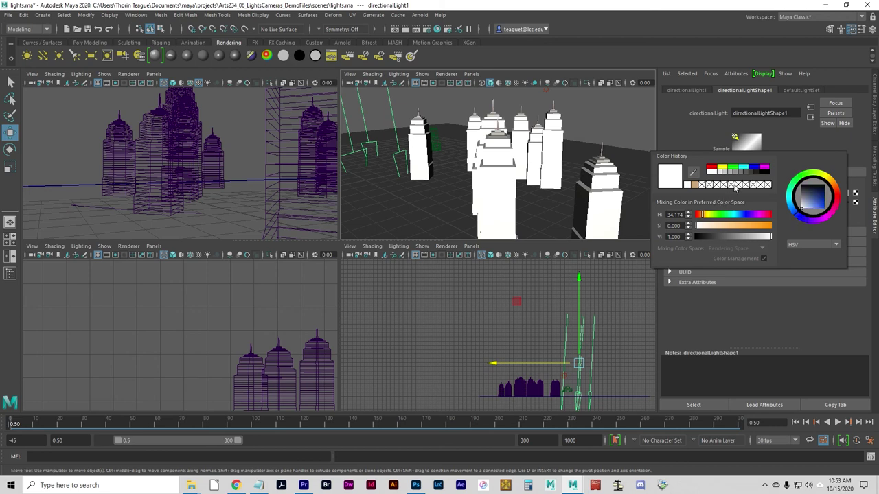
pyautogui.click(755, 172)
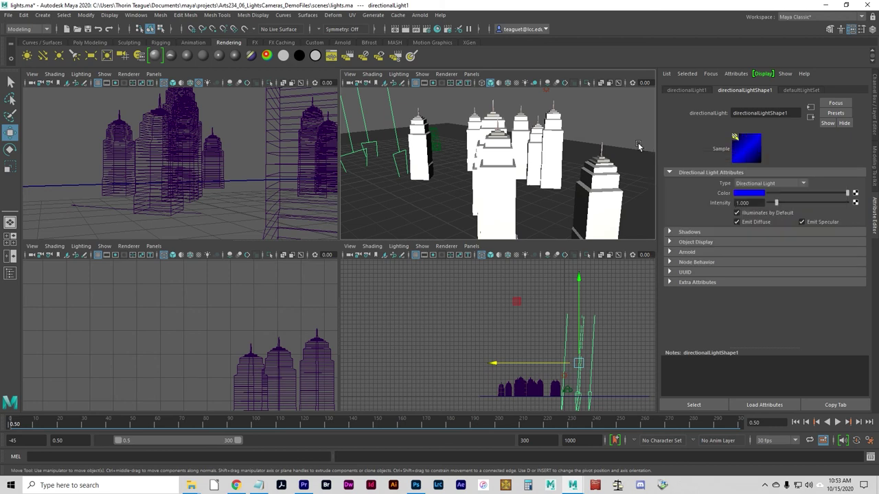
# Deselect the light and render the city from a new perspective angle with the blue directional light.
pyautogui.click(603, 119)
pyautogui.keyDown('alt'); pyautogui.moveTo(602, 119); pyautogui.dragTo(532, 182); pyautogui.keyUp('alt')
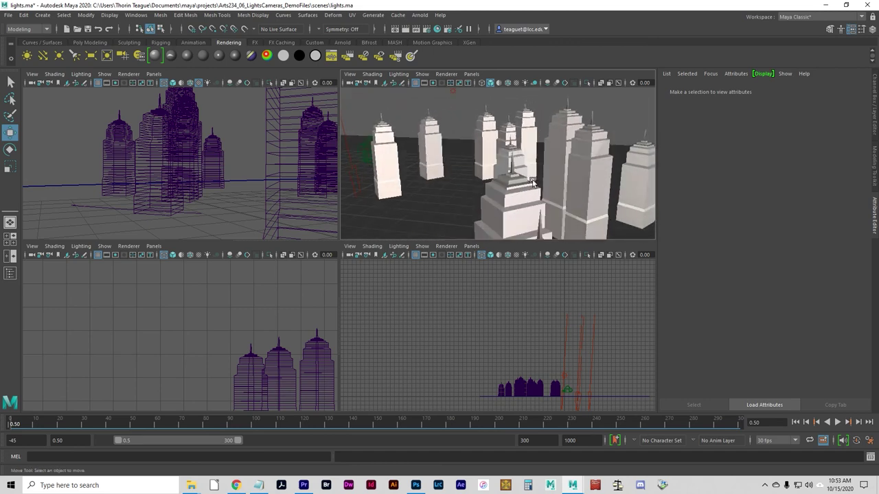
pyautogui.click(405, 29)
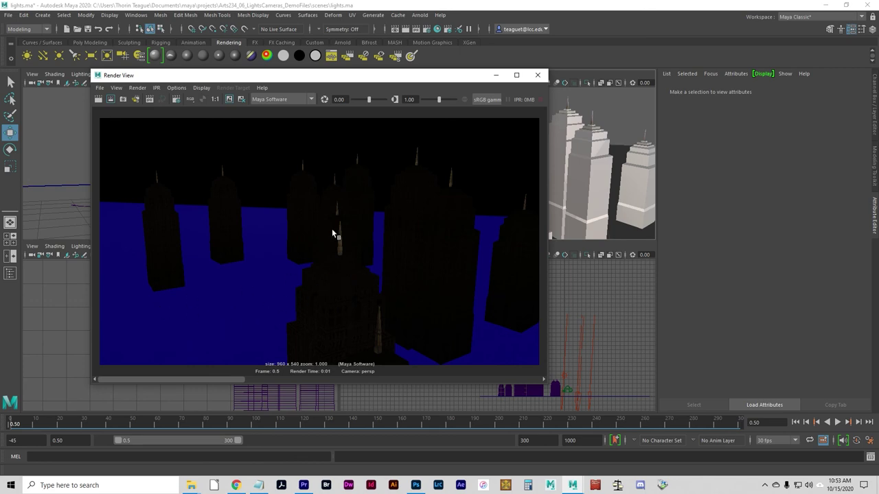
# Close the render window and convert the strokeManhattan21 buildings from Paint Effects to polygons.
pyautogui.click(537, 75)
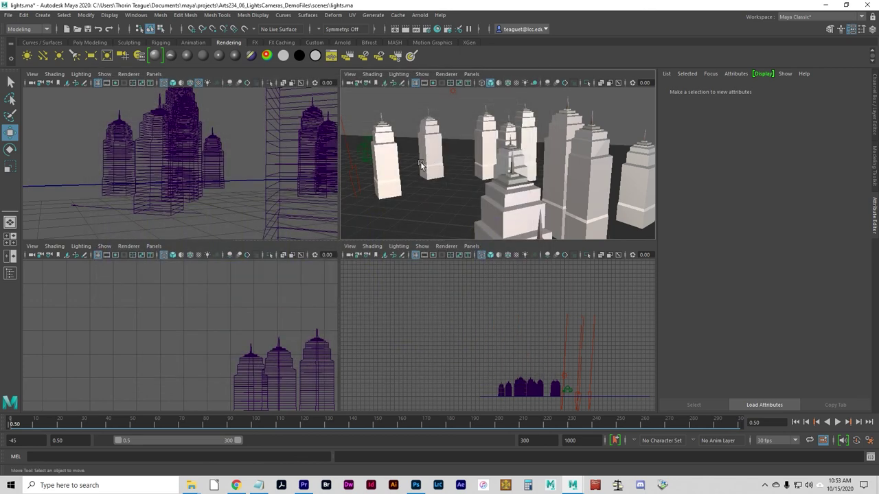
pyautogui.click(420, 165)
pyautogui.click(380, 167)
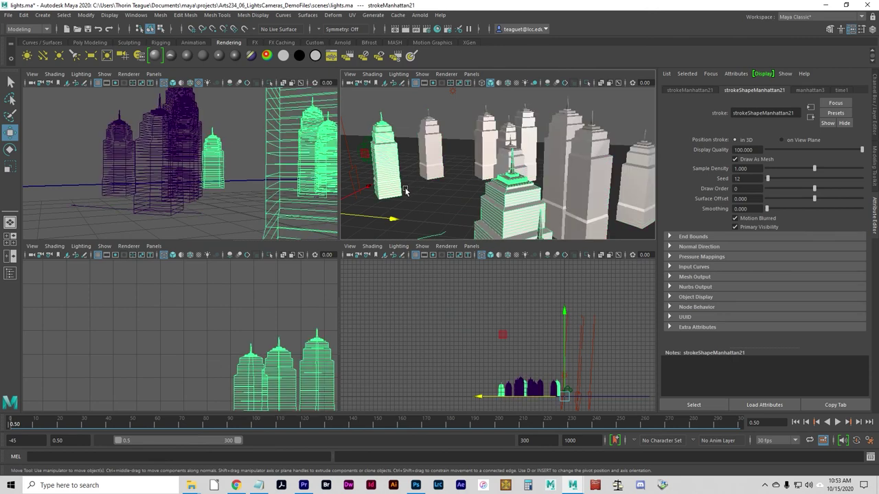
pyautogui.click(841, 90)
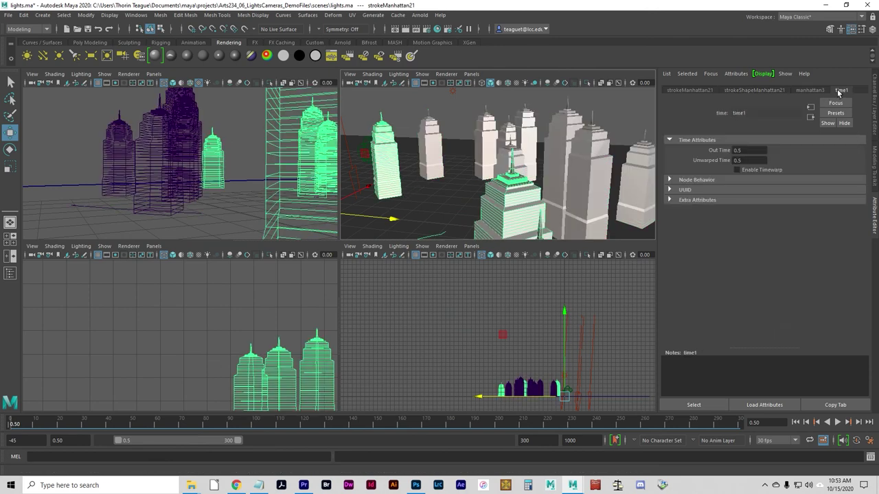
pyautogui.click(809, 91)
pyautogui.click(759, 90)
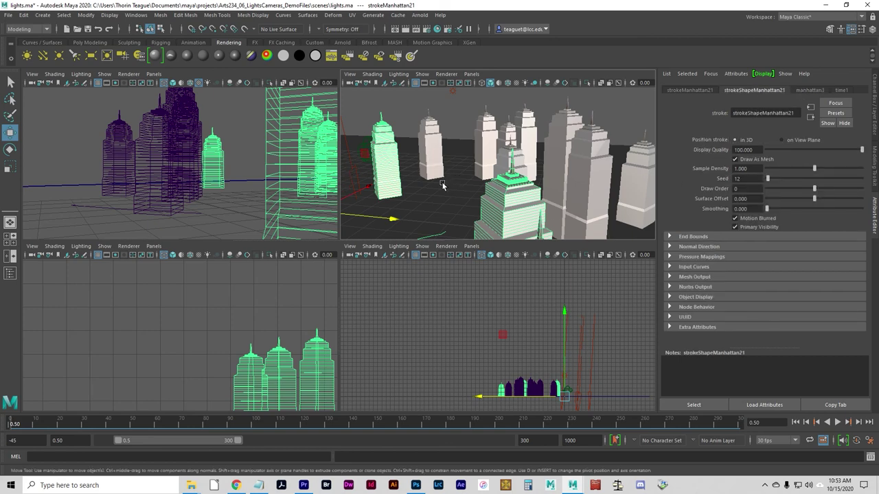
pyautogui.keyDown('alt'); pyautogui.moveTo(444, 186); pyautogui.dragTo(433, 200); pyautogui.keyUp('alt')
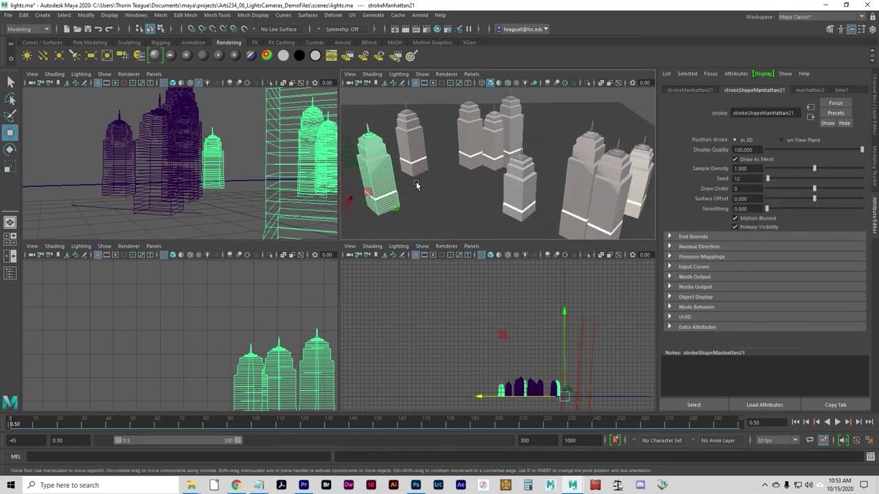
pyautogui.click(87, 17)
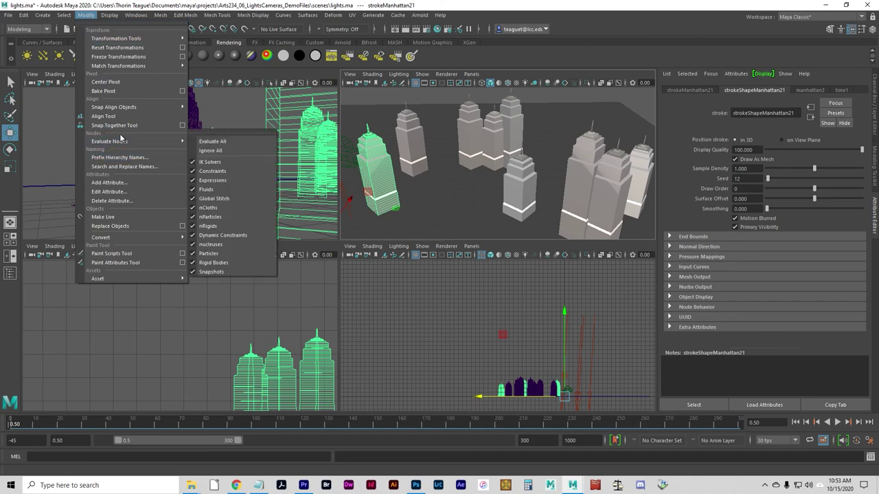
pyautogui.press('Escape')
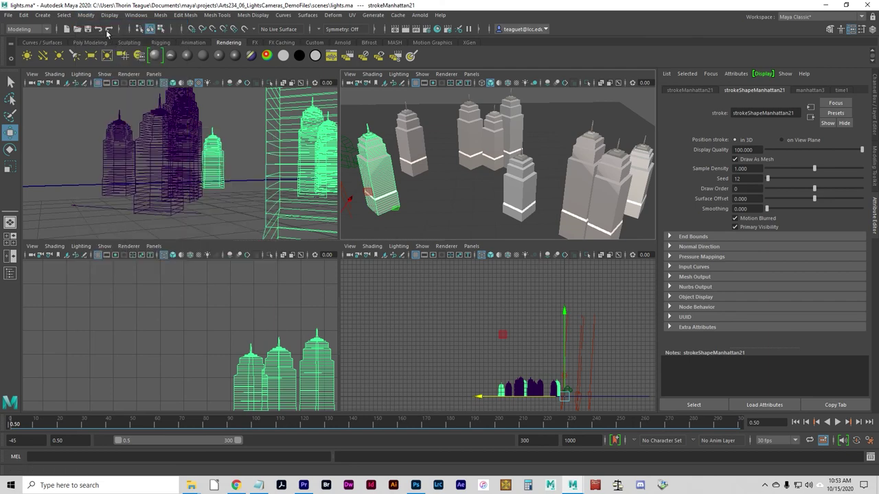
pyautogui.click(86, 15)
pyautogui.moveTo(133, 238)
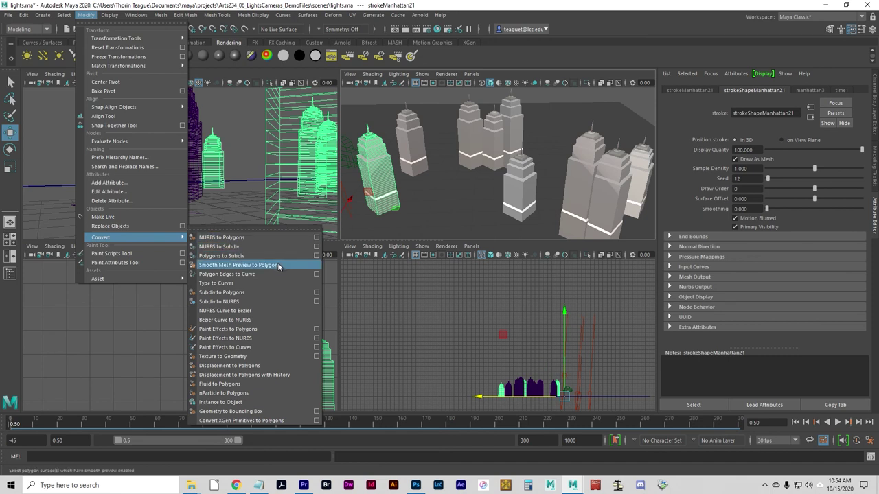
pyautogui.click(263, 329)
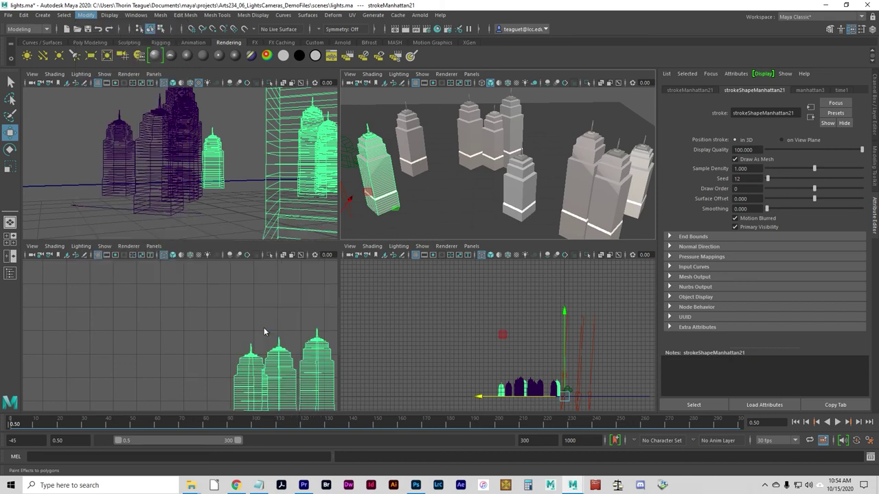
# Convert the strokeManhattan22 group of buildings from Paint Effects to polygons and clear the selection.
pyautogui.click(513, 191)
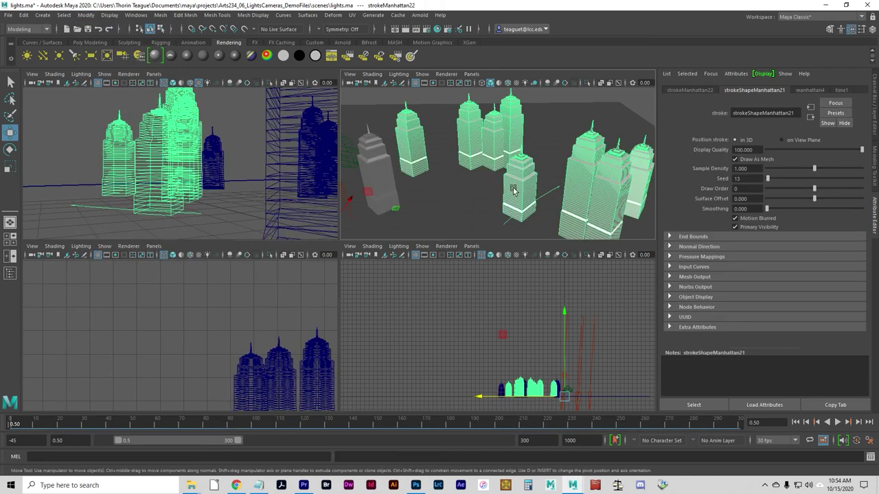
pyautogui.click(86, 14)
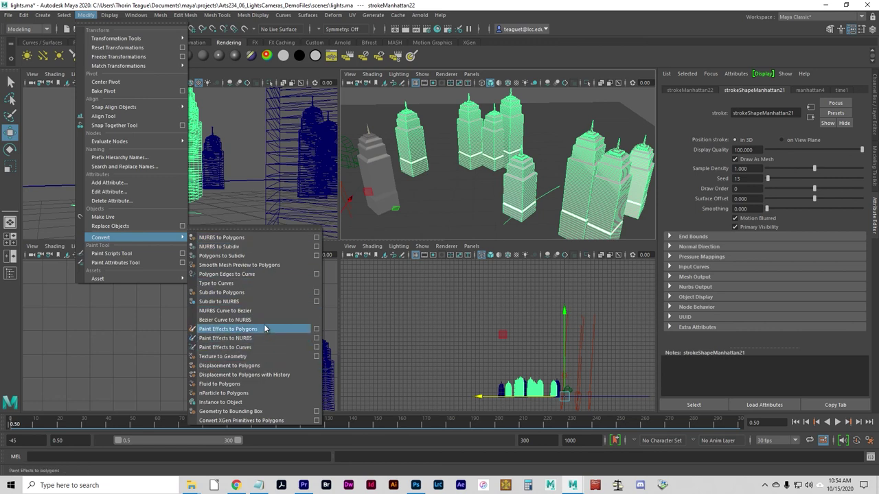
pyautogui.click(264, 329)
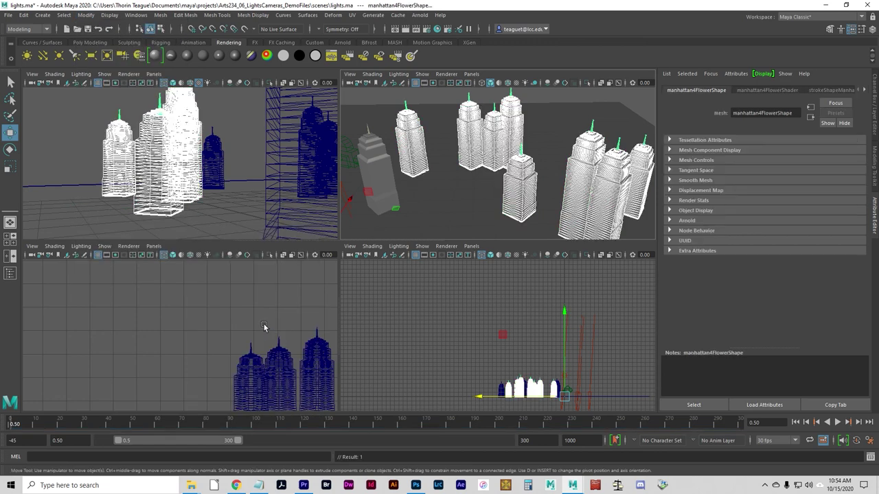
pyautogui.click(582, 93)
# Show scene lighting, textures and shadows on the shaded city in the perspective view.
pyautogui.moveTo(498, 172)
pyautogui.keyDown('alt'); pyautogui.mouseDown()
pyautogui.moveTo(520, 163)
pyautogui.moveTo(438, 160)
pyautogui.moveTo(486, 177)
pyautogui.moveTo(471, 154)
pyautogui.mouseUp(); pyautogui.keyUp('alt')
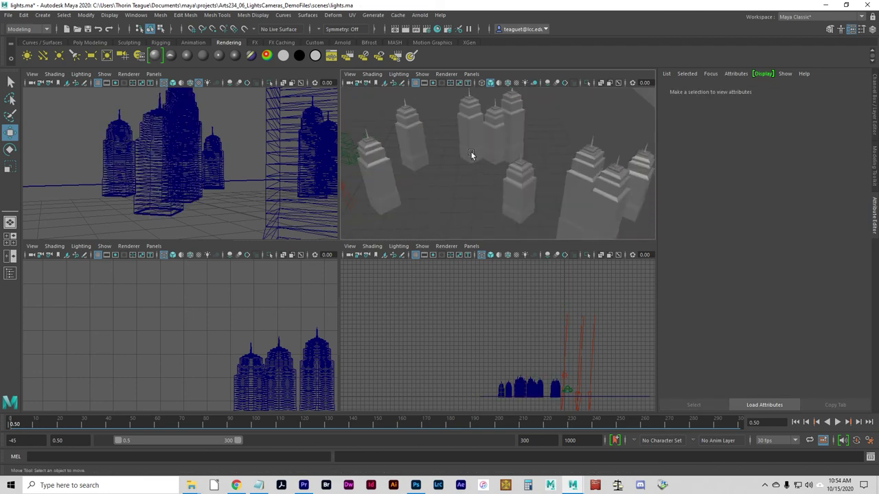
pyautogui.click(525, 83)
pyautogui.moveTo(496, 172)
pyautogui.keyDown('alt'); pyautogui.mouseDown()
pyautogui.moveTo(514, 165)
pyautogui.moveTo(492, 157)
pyautogui.mouseUp(); pyautogui.keyUp('alt')
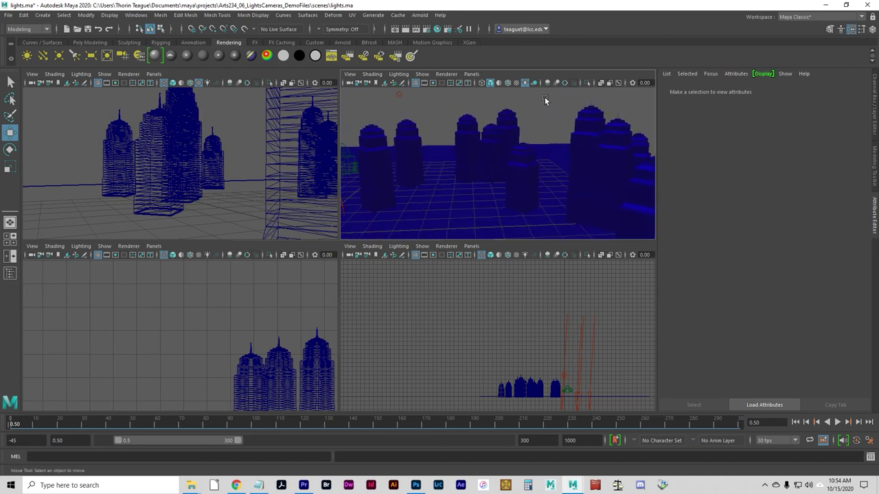
pyautogui.click(490, 83)
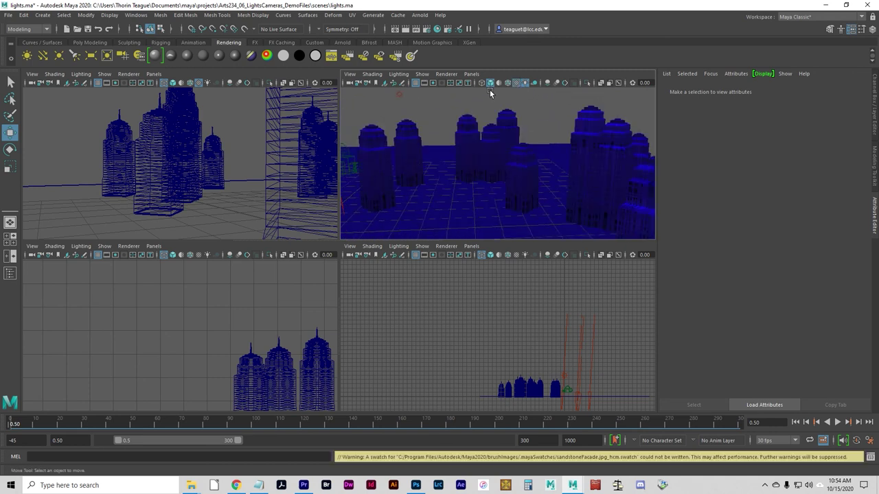
pyautogui.click(534, 83)
pyautogui.click(534, 83)
# Maximize the perspective view, render the converted city from a new angle and close the render window.
pyautogui.press('space')
pyautogui.keyDown('alt'); pyautogui.moveTo(299, 306); pyautogui.dragTo(265, 285); pyautogui.keyUp('alt')
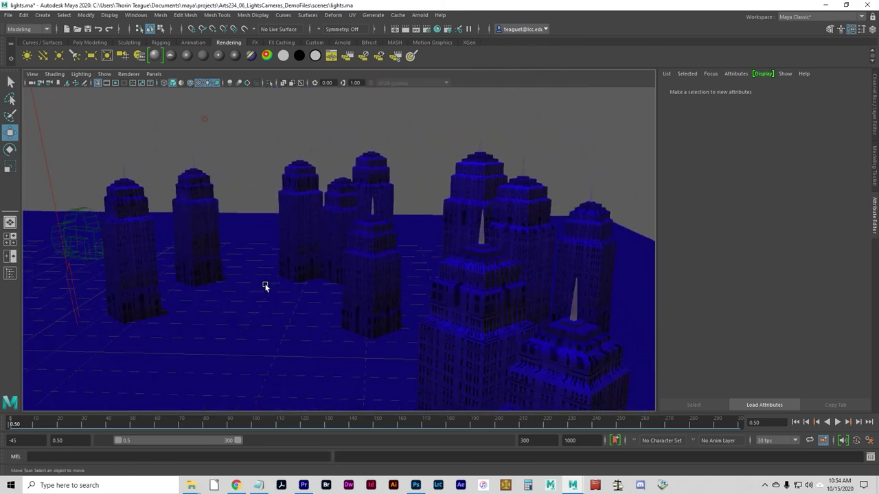
pyautogui.click(405, 29)
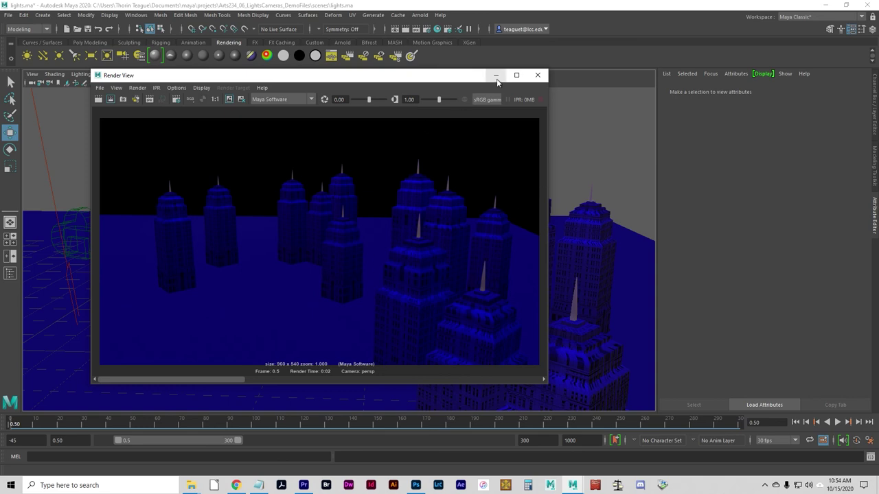
pyautogui.click(537, 75)
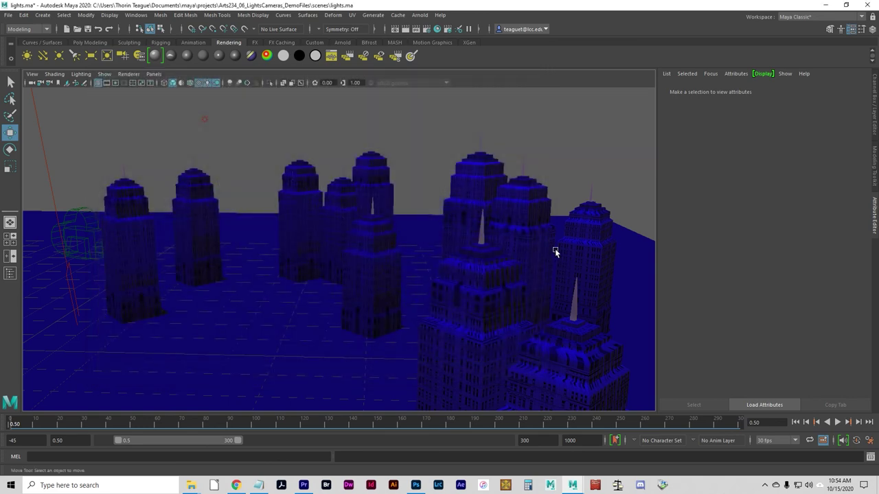
# Try to convert the selected building spires from Paint Effects to polygons, and clear the selection.
pyautogui.click(481, 227)
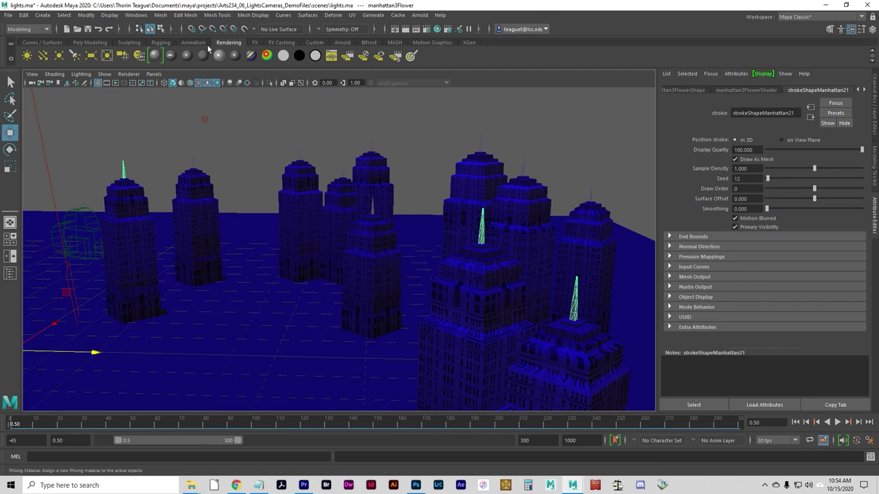
pyautogui.click(85, 15)
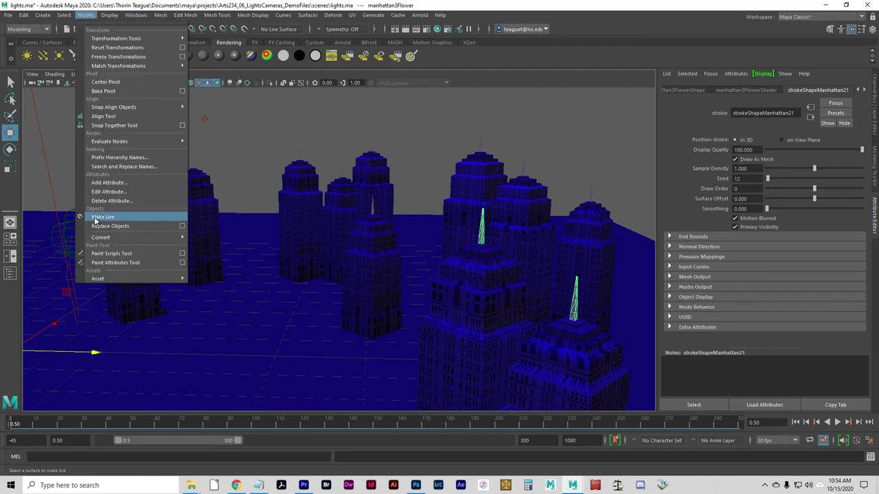
pyautogui.moveTo(105, 238)
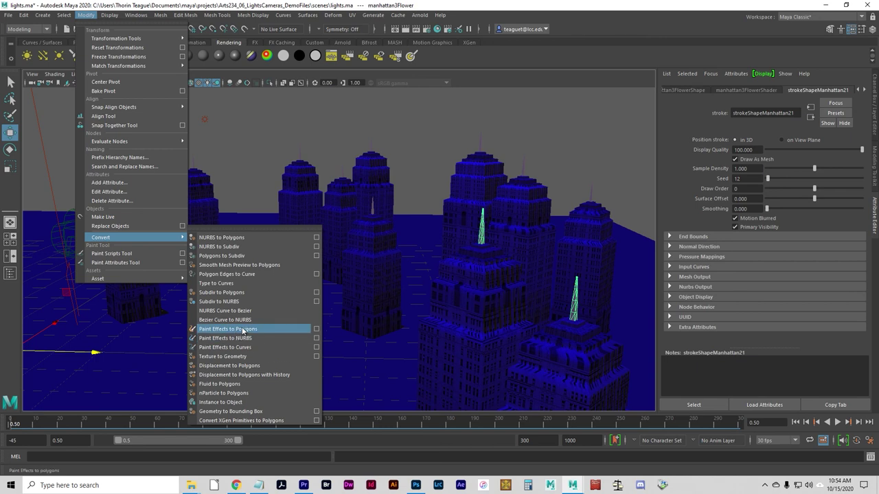
pyautogui.click(240, 328)
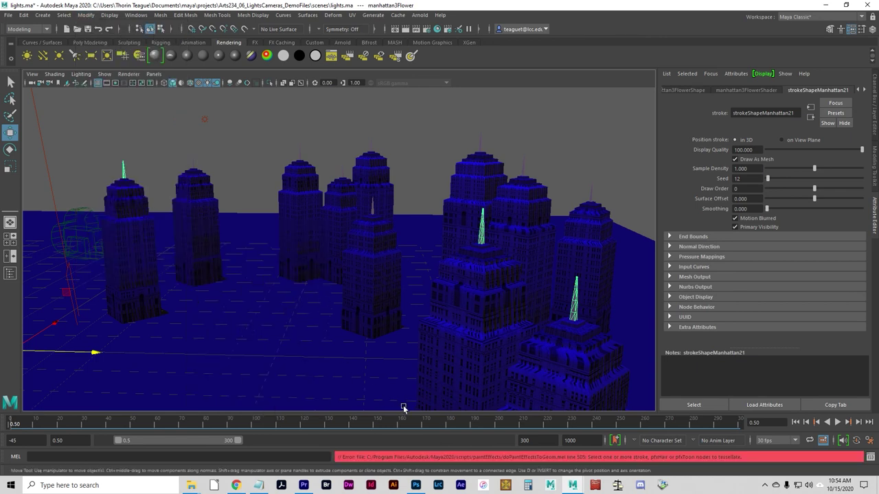
pyautogui.click(443, 175)
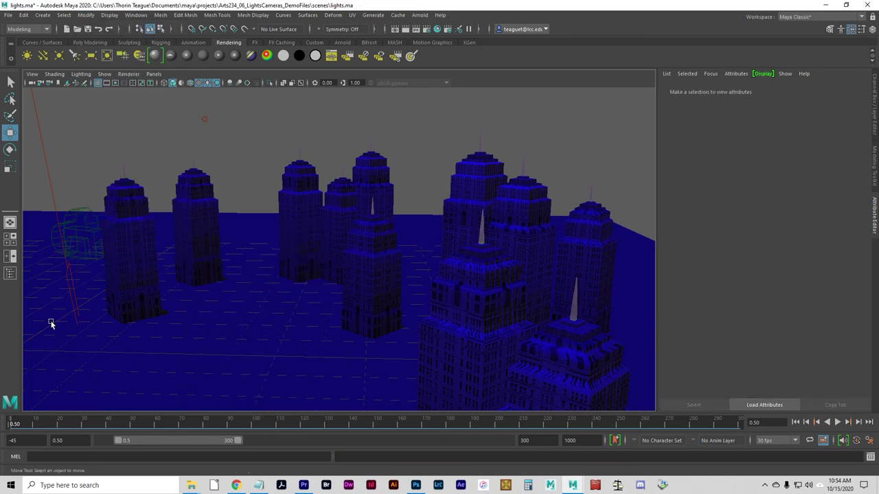
# Select the directional light through the Outliner, change its color to a pale cream white and test-render the city, closing the render window.
pyautogui.click(50, 180)
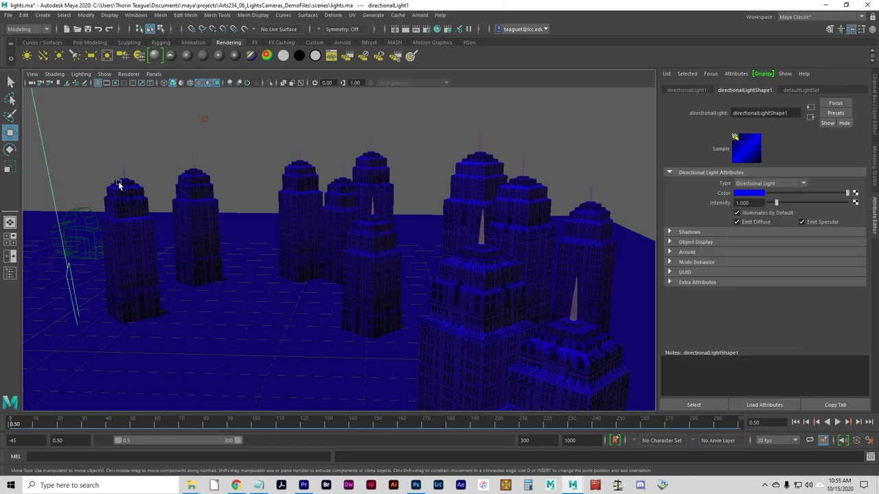
pyautogui.click(136, 15)
pyautogui.click(159, 126)
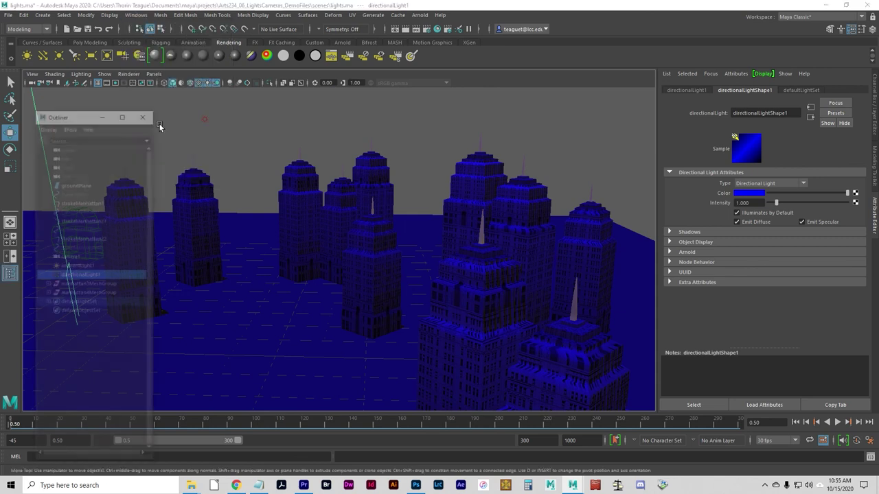
pyautogui.click(71, 267)
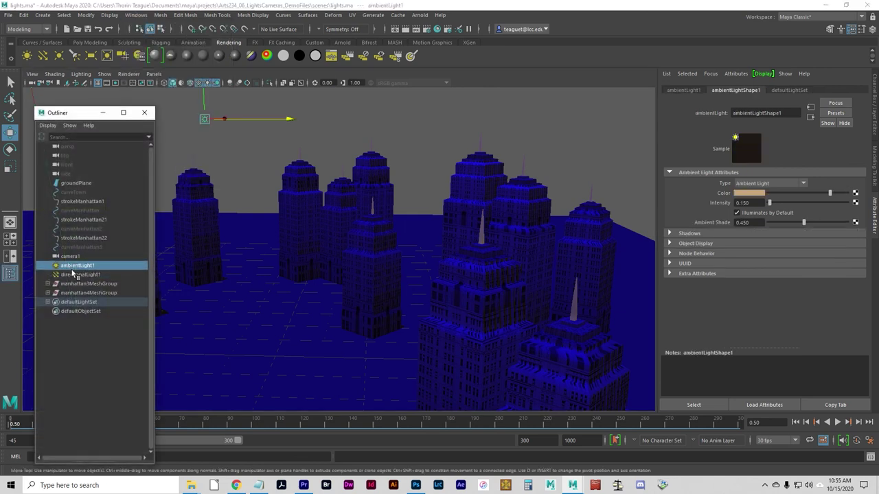
pyautogui.click(75, 274)
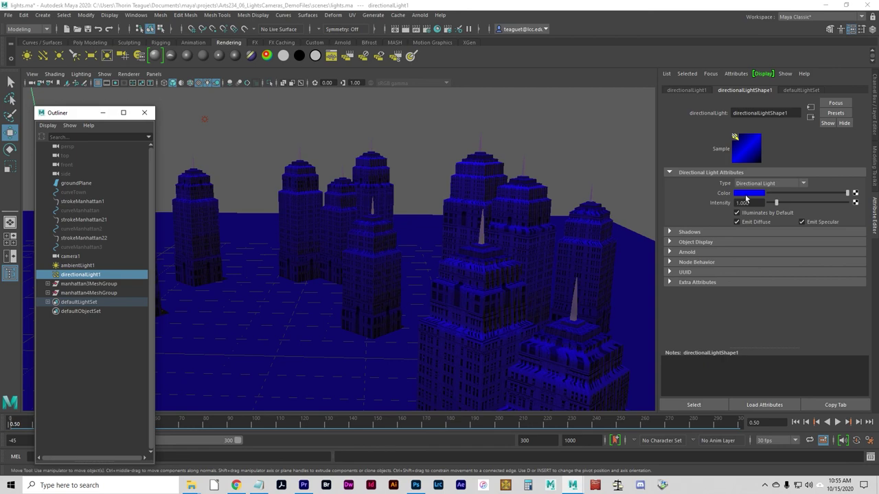
pyautogui.click(745, 194)
pyautogui.click(828, 188)
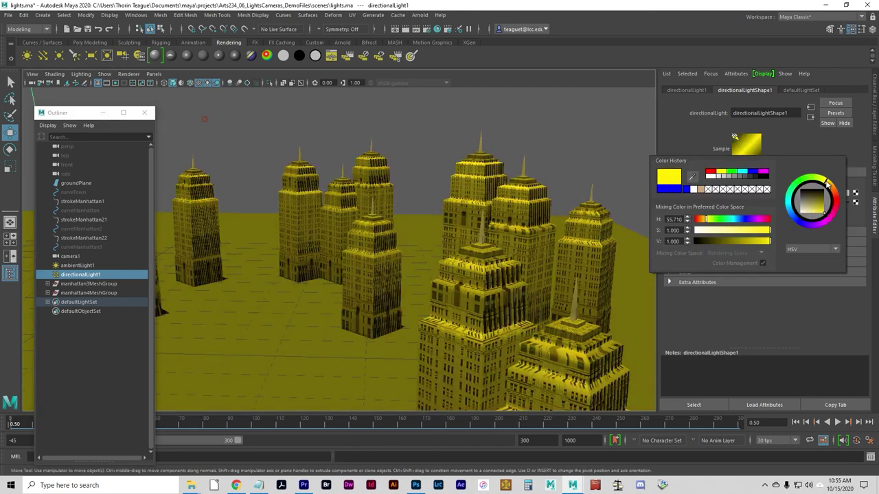
pyautogui.moveTo(824, 188)
pyautogui.mouseDown()
pyautogui.moveTo(814, 217)
pyautogui.moveTo(798, 216)
pyautogui.moveTo(808, 214)
pyautogui.moveTo(801, 216)
pyautogui.moveTo(806, 225)
pyautogui.moveTo(805, 216)
pyautogui.mouseUp()
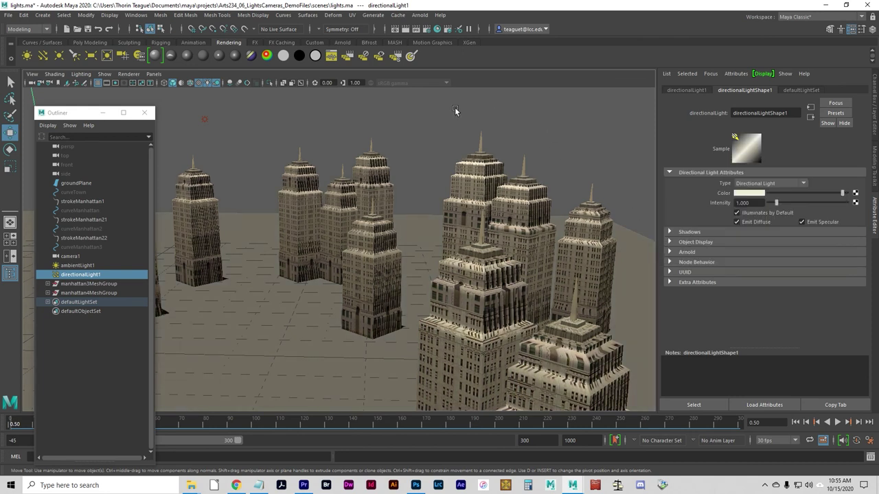
pyautogui.click(406, 30)
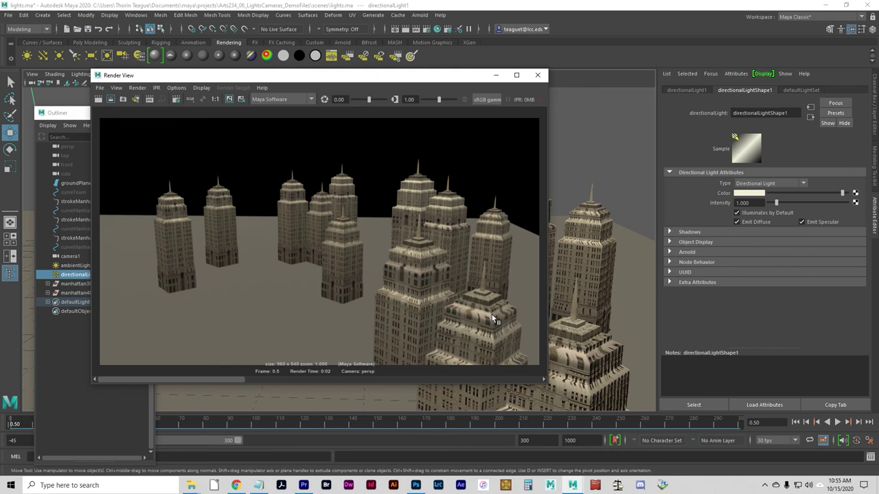
pyautogui.click(537, 75)
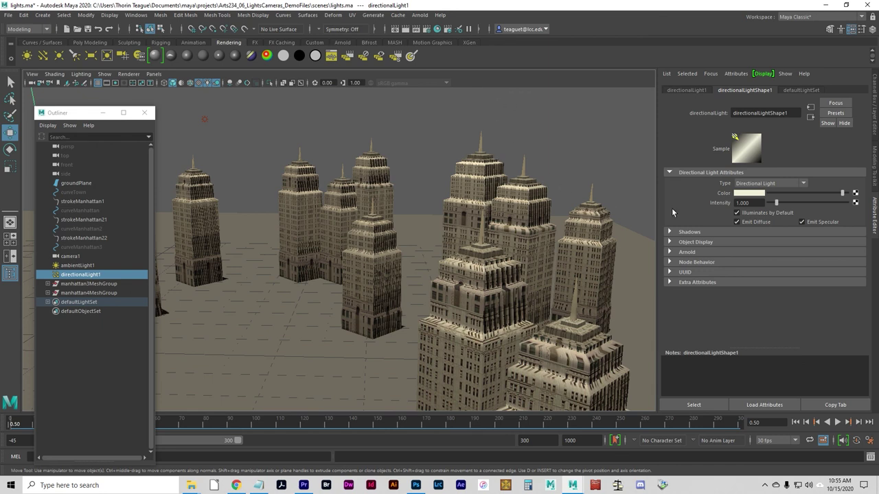
# Try dimmer and brighter intensities for the directional light, settling on a value of 0.99.
pyautogui.click(774, 206)
pyautogui.moveTo(774, 206)
pyautogui.mouseDown()
pyautogui.moveTo(813, 202)
pyautogui.moveTo(773, 203)
pyautogui.mouseUp()
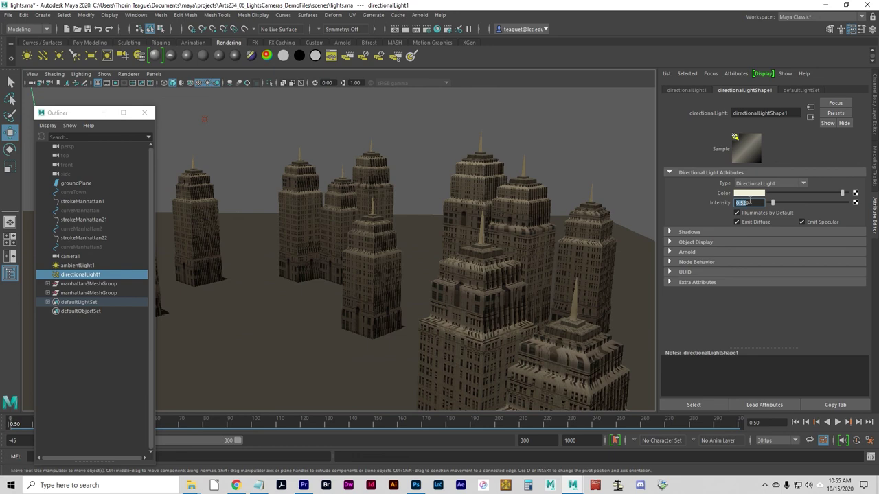
pyautogui.moveTo(772, 203); pyautogui.dragTo(688, 196)
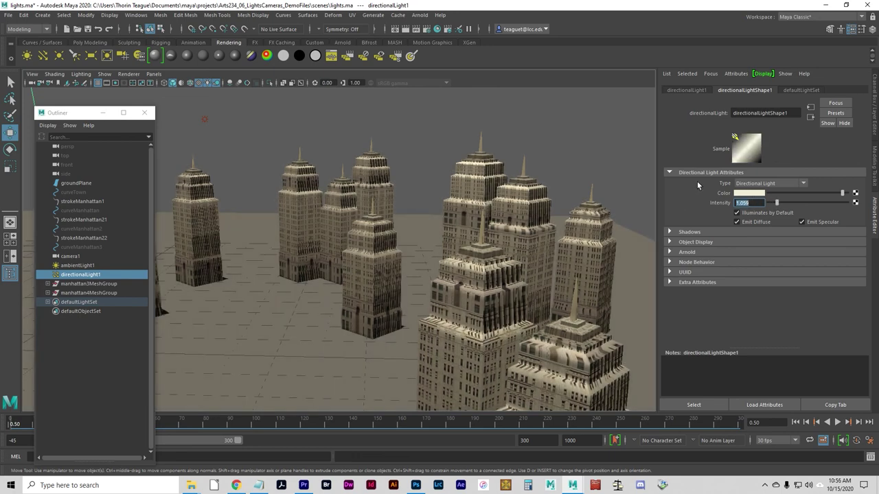
pyautogui.press('BackSpace')
pyautogui.write('.5')
pyautogui.write('9')
pyautogui.press('Return')
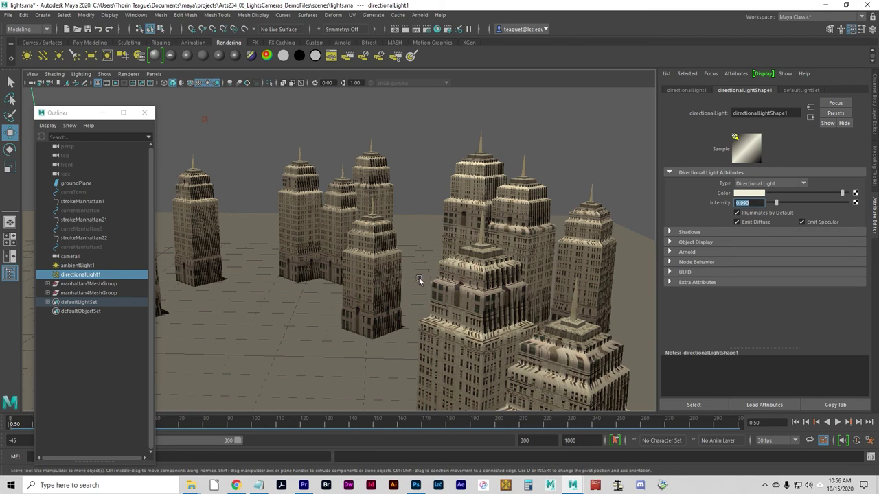
# Rotate the directional light to a low angle so it shines across the city onto the building fronts.
pyautogui.keyDown('alt'); pyautogui.moveTo(419, 281); pyautogui.dragTo(234, 288, button='right'); pyautogui.keyUp('alt')
pyautogui.keyDown('alt'); pyautogui.moveTo(234, 288); pyautogui.dragTo(428, 296); pyautogui.keyUp('alt')
pyautogui.press('e')
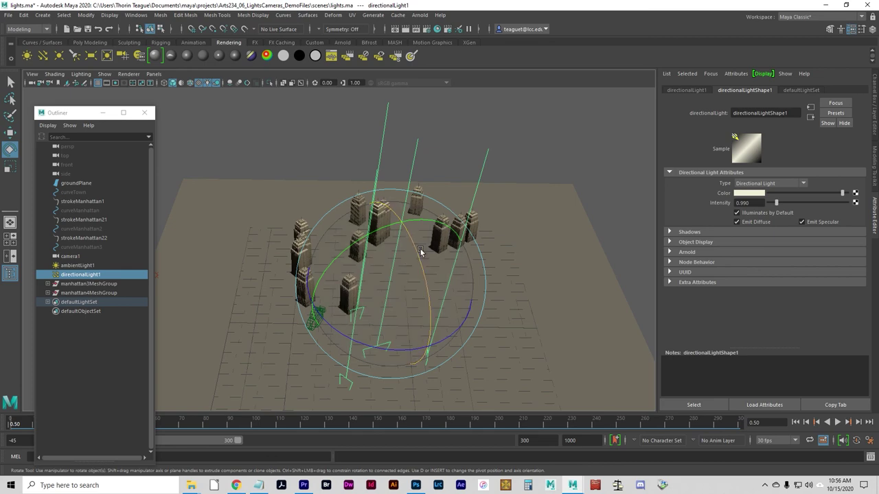
pyautogui.moveTo(415, 251); pyautogui.dragTo(448, 345)
pyautogui.keyDown('alt'); pyautogui.moveTo(532, 329); pyautogui.dragTo(453, 260); pyautogui.keyUp('alt')
pyautogui.scroll(5, 412, 288)
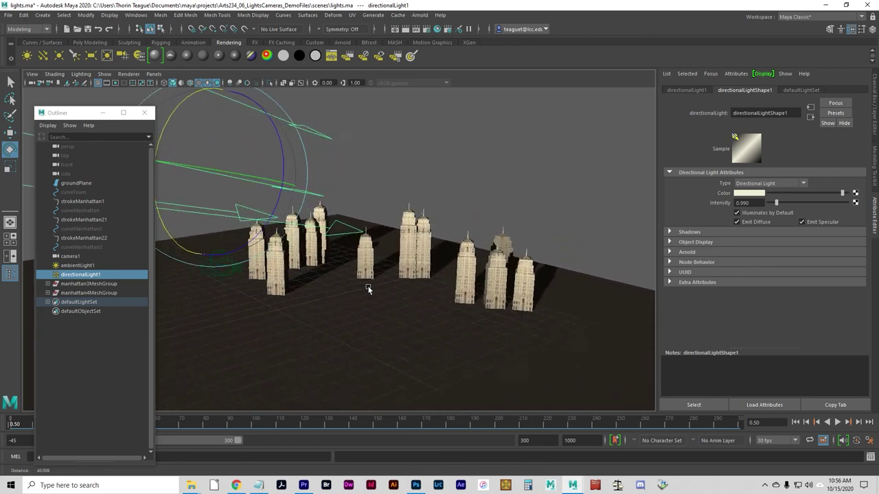
pyautogui.keyDown('alt'); pyautogui.moveTo(441, 316); pyautogui.dragTo(444, 295, button='right'); pyautogui.keyUp('alt')
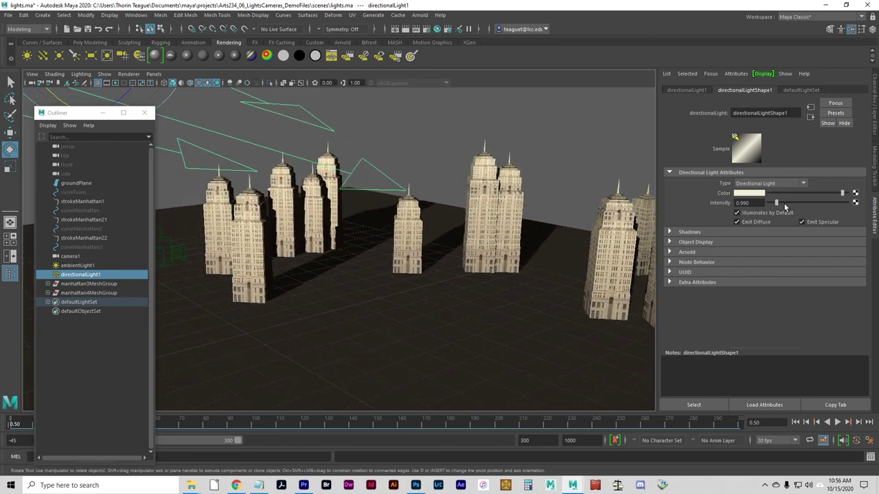
# Set the directional light's intensity to 0.765, clear the selection and test-render the city, closing the render window.
pyautogui.moveTo(778, 205); pyautogui.dragTo(775, 206)
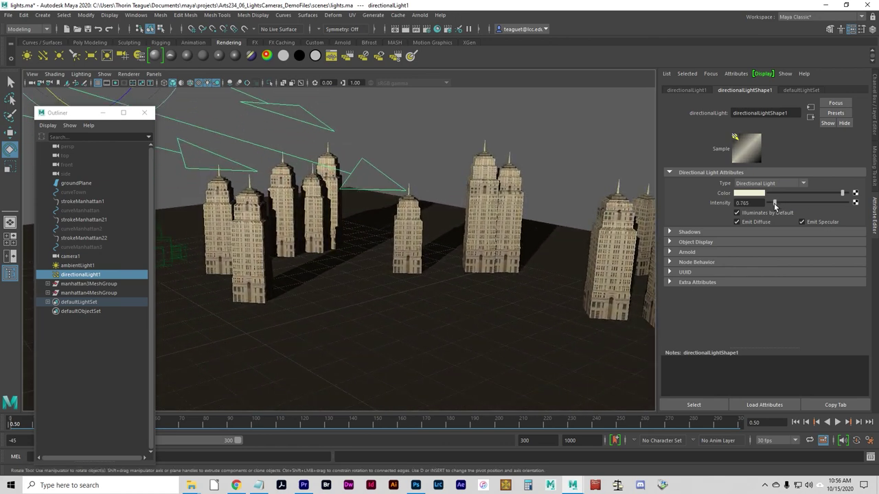
pyautogui.click(420, 149)
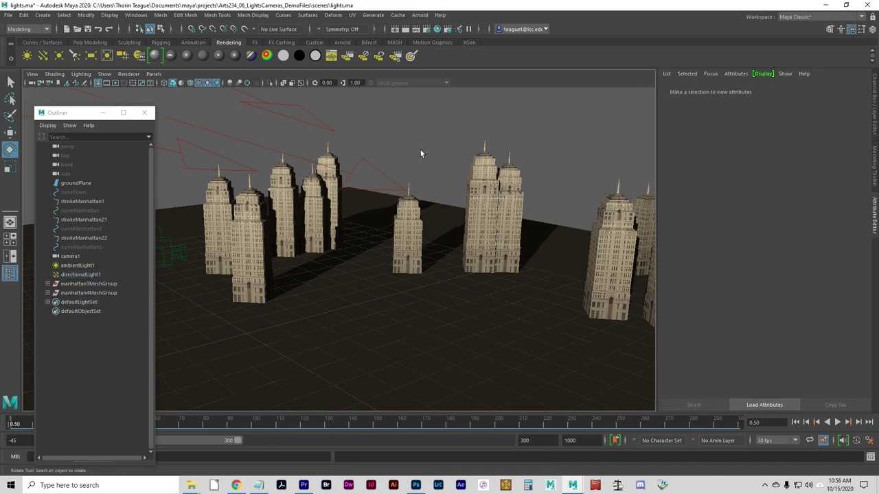
pyautogui.click(406, 30)
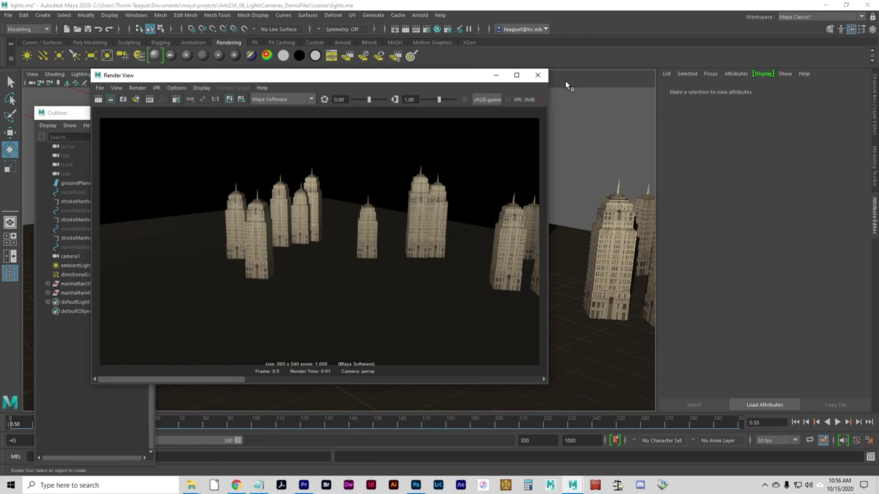
pyautogui.click(538, 75)
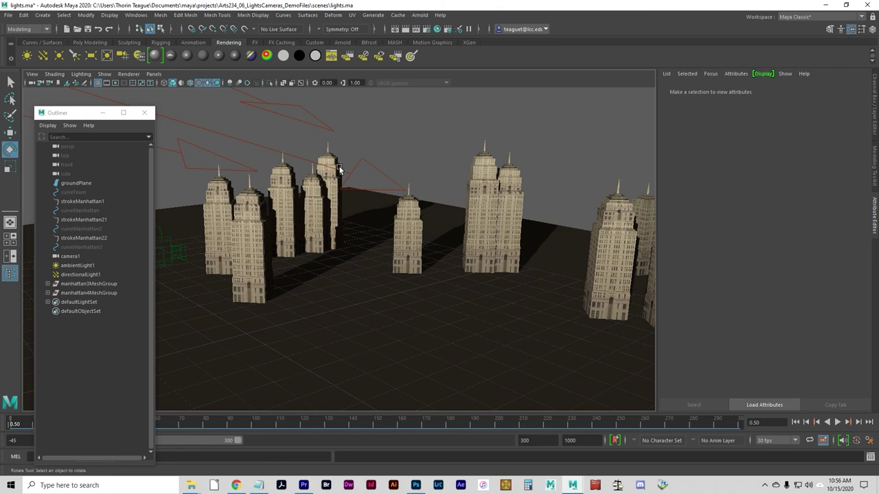
# Select the directional light and turn off its ray trace shadows.
pyautogui.click(242, 140)
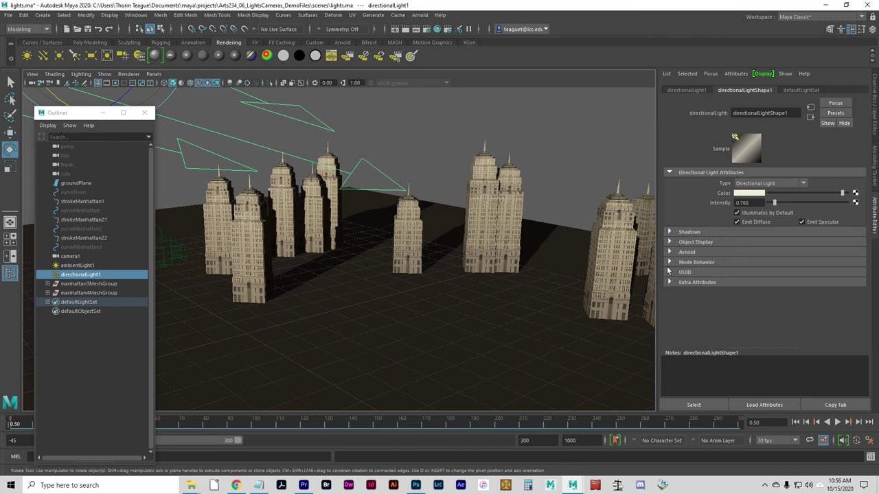
pyautogui.click(700, 232)
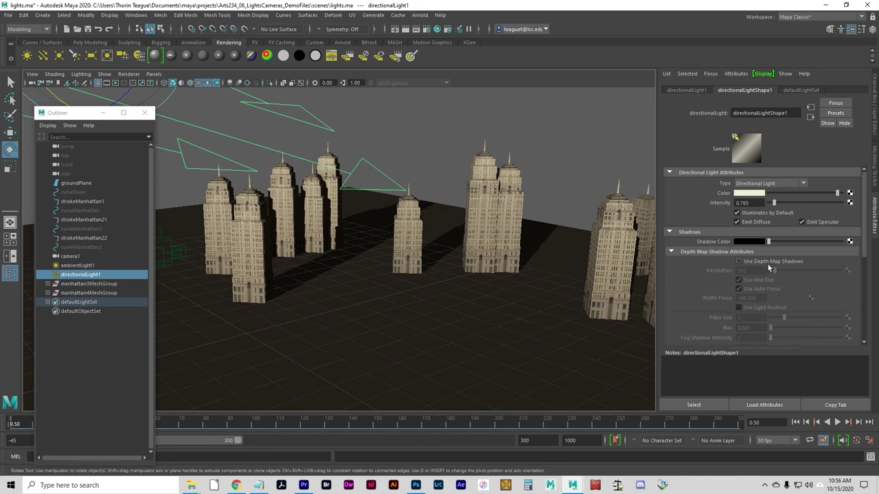
pyautogui.scroll(-3, 732, 302)
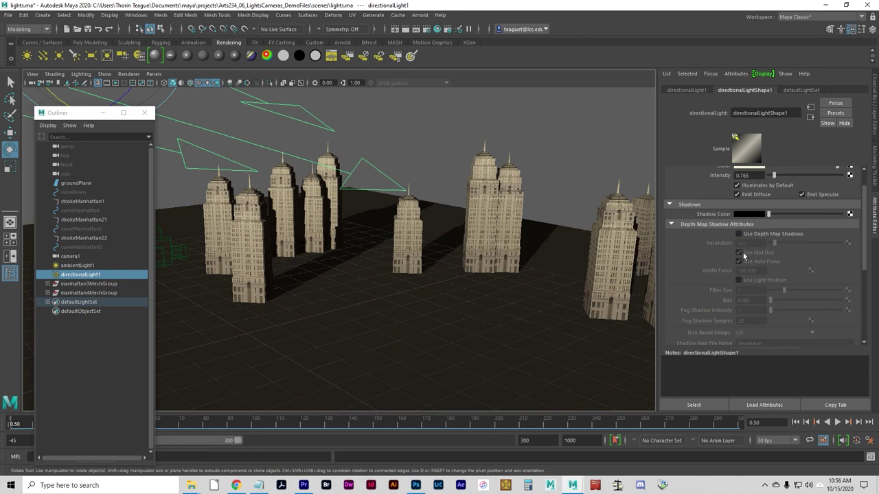
pyautogui.moveTo(868, 253)
pyautogui.mouseDown()
pyautogui.moveTo(865, 299)
pyautogui.moveTo(865, 259)
pyautogui.mouseUp()
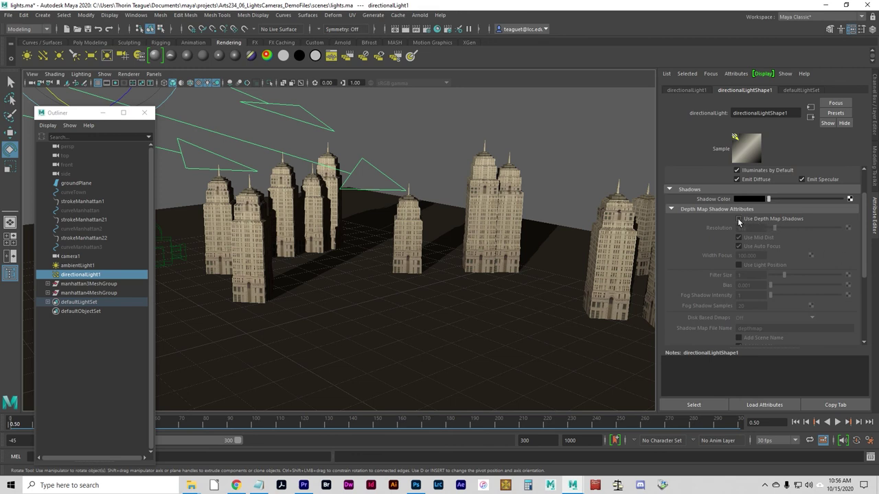
pyautogui.moveTo(868, 239); pyautogui.dragTo(874, 299)
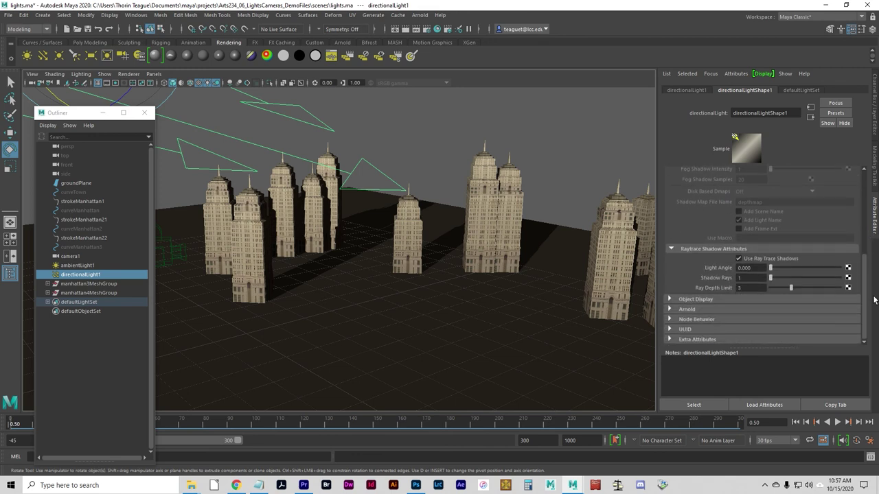
pyautogui.click(739, 259)
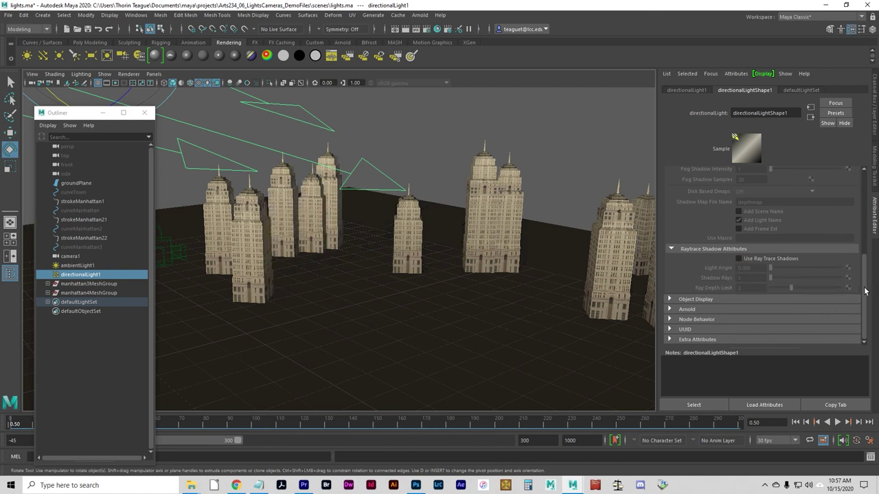
# Enable depth map shadows at a resolution of 2632 for the directional light and test-render the city, closing the render window.
pyautogui.moveTo(866, 293); pyautogui.dragTo(863, 219)
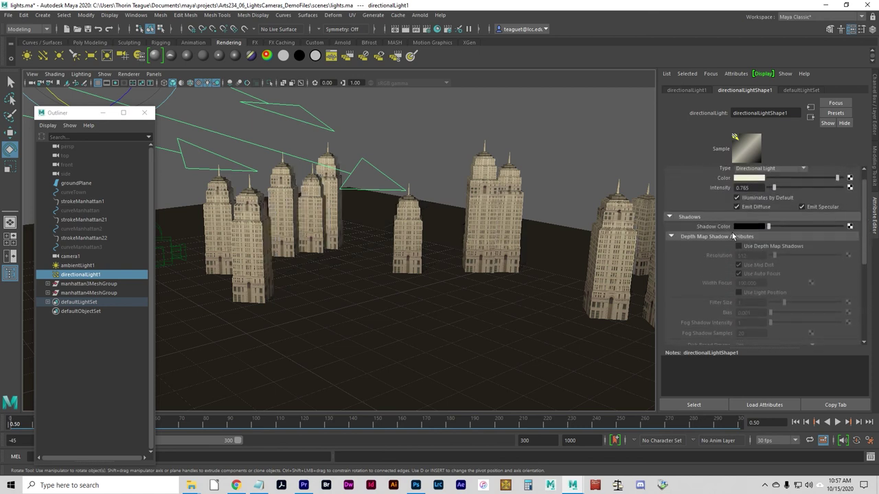
pyautogui.click(739, 246)
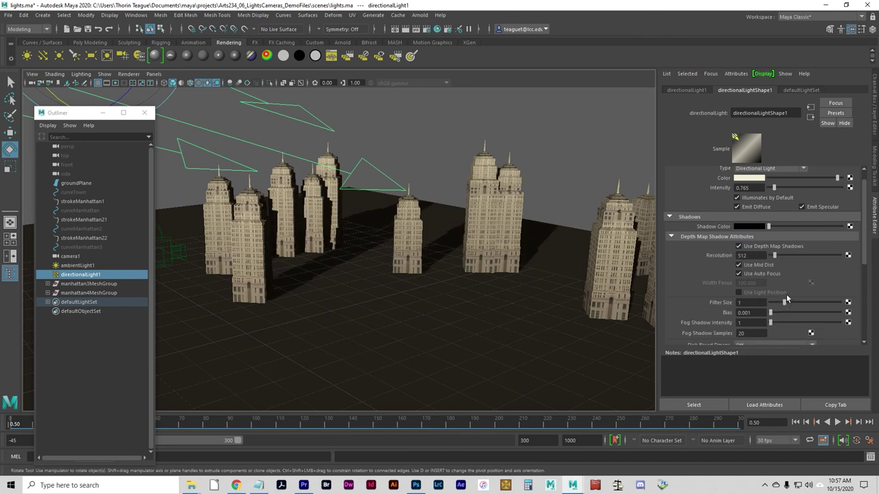
pyautogui.doubleClick(763, 258)
pyautogui.moveTo(774, 260); pyautogui.dragTo(792, 257)
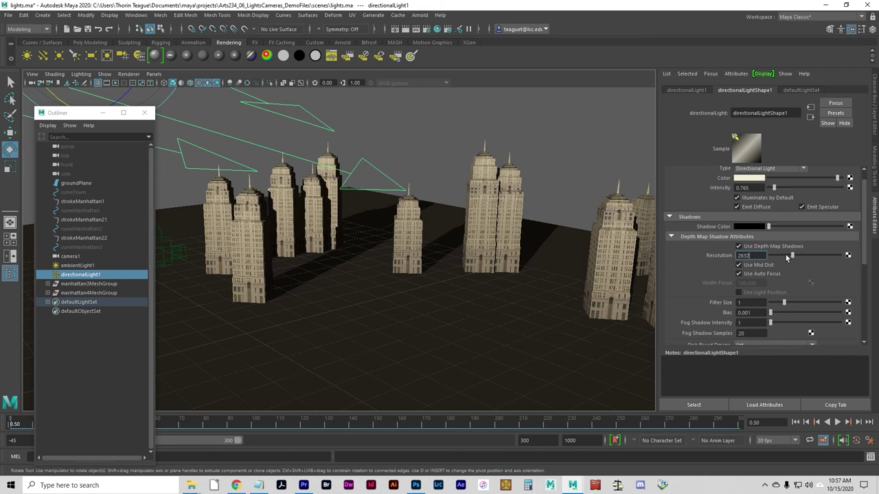
pyautogui.scroll(-2, 820, 295)
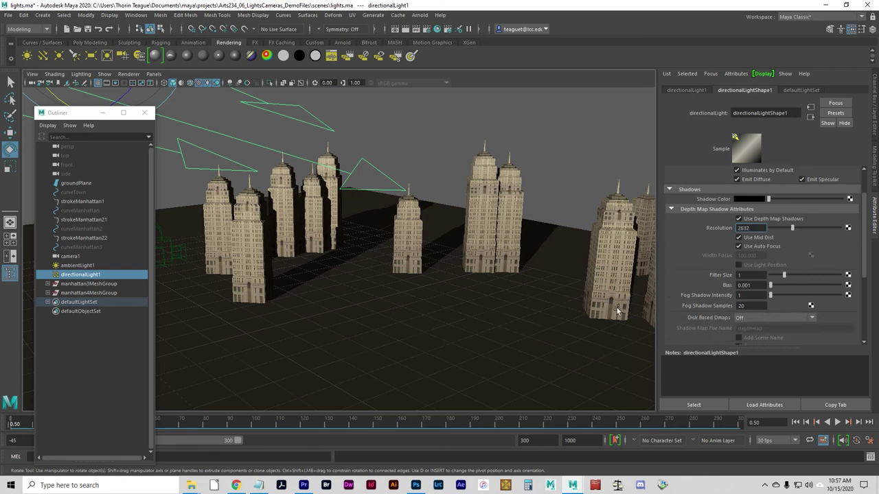
pyautogui.click(405, 31)
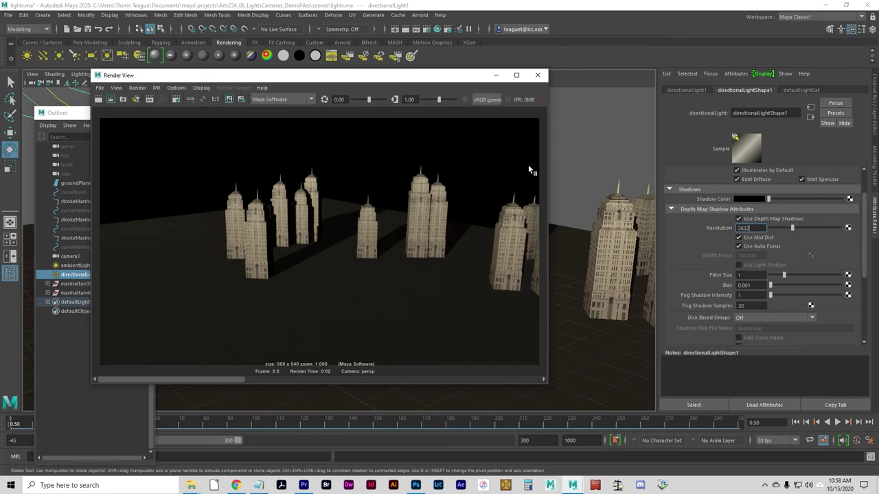
pyautogui.click(538, 76)
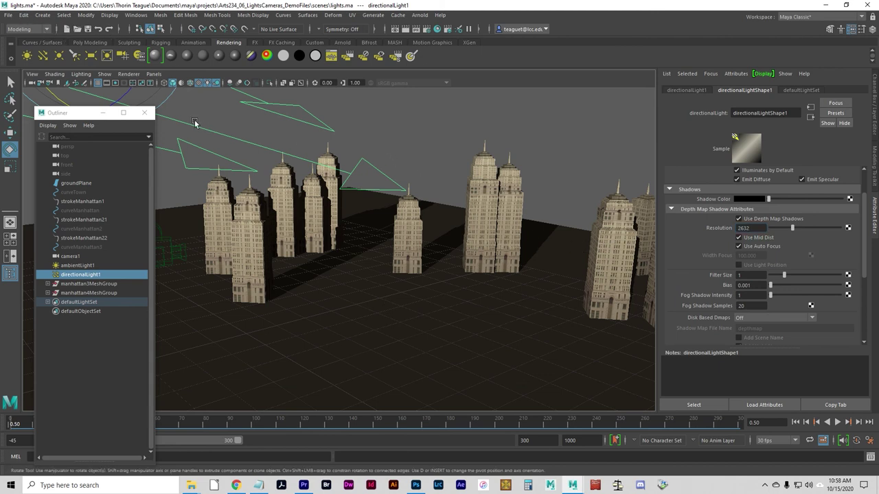
# Hide the directional light and create a point light.
pyautogui.hotkey('ctrl', 'h')
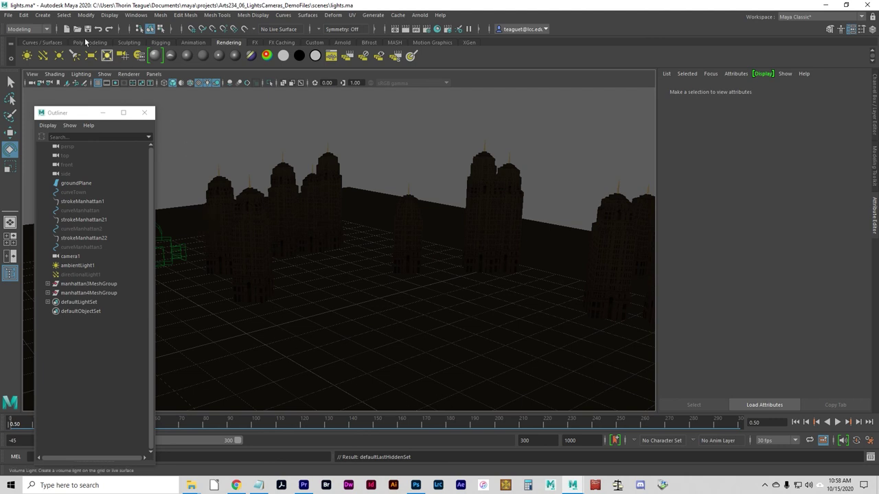
pyautogui.click(43, 15)
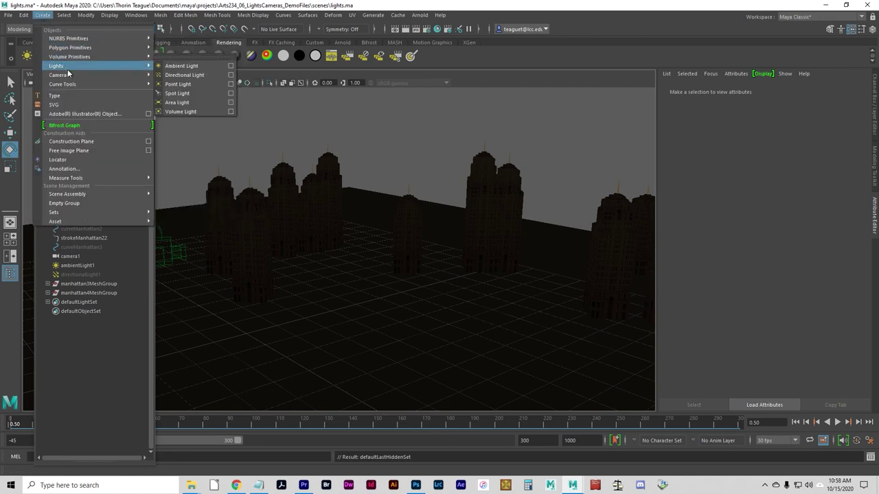
pyautogui.moveTo(140, 69)
pyautogui.click(184, 85)
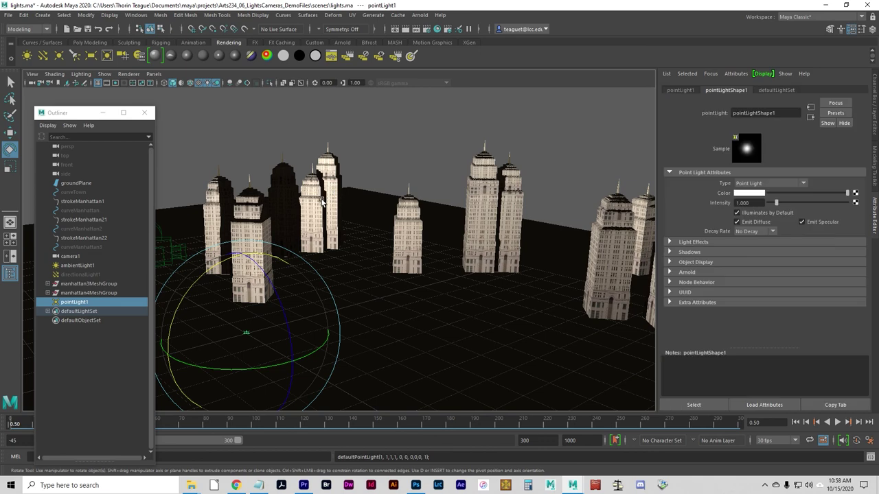
# Move the point light to about -3.4, 3.2, 0.6 among the buildings, scaling it to about 1.6 and rotating it about 43 degrees in X.
pyautogui.press('w')
pyautogui.moveTo(245, 293); pyautogui.dragTo(271, 198)
pyautogui.moveTo(221, 215); pyautogui.dragTo(299, 241)
pyautogui.press('r')
pyautogui.press('w')
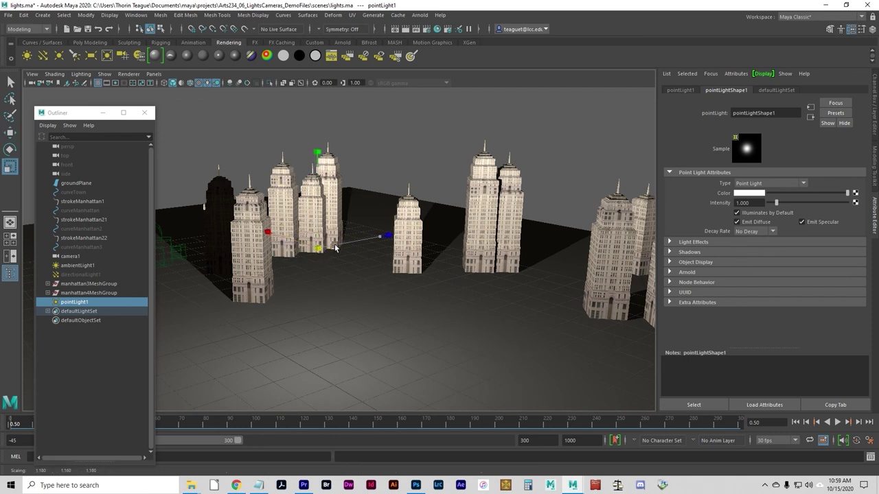
pyautogui.press('e')
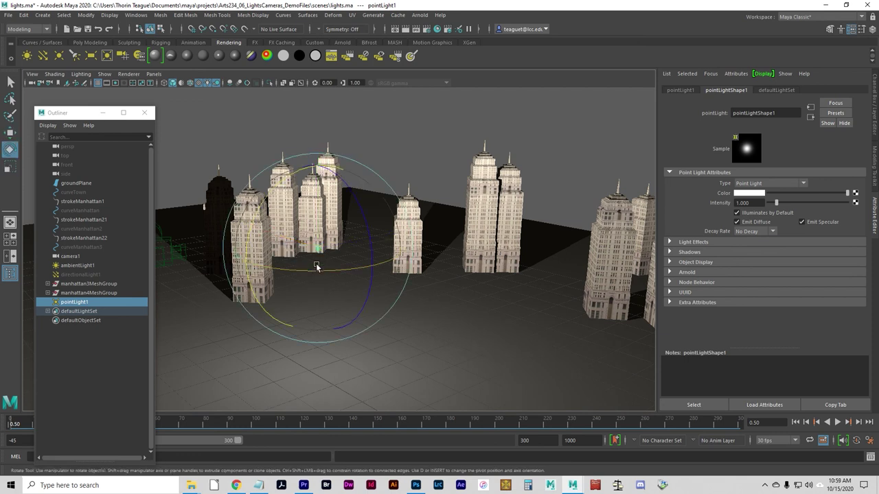
pyautogui.moveTo(264, 205); pyautogui.dragTo(337, 190)
pyautogui.press('w')
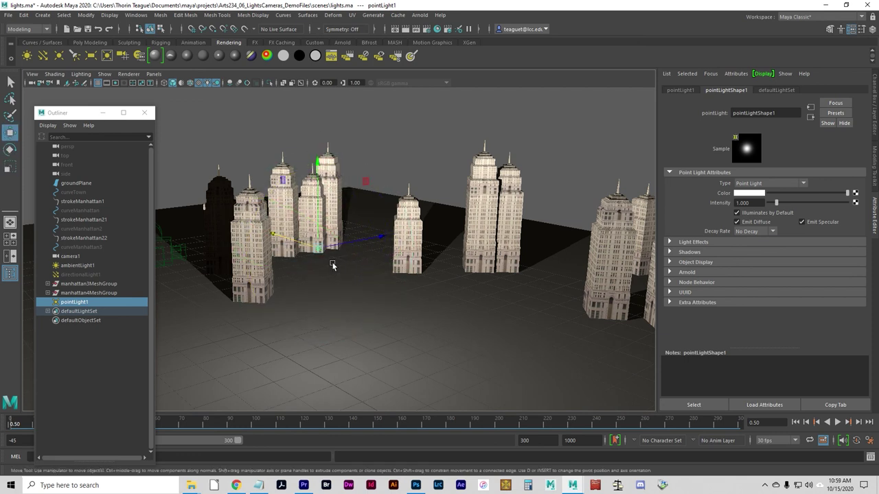
pyautogui.moveTo(323, 255); pyautogui.dragTo(371, 247)
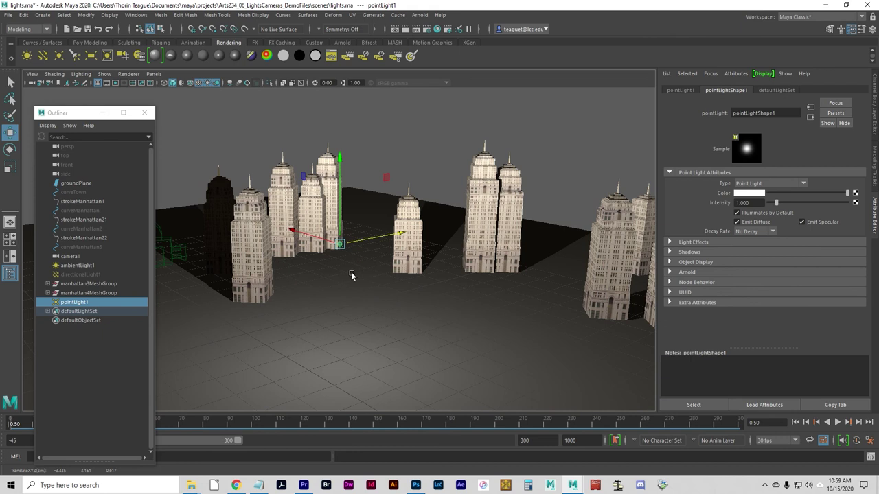
# Set the point light's translation to X -1, Y 4 and Z 16.
pyautogui.click(875, 138)
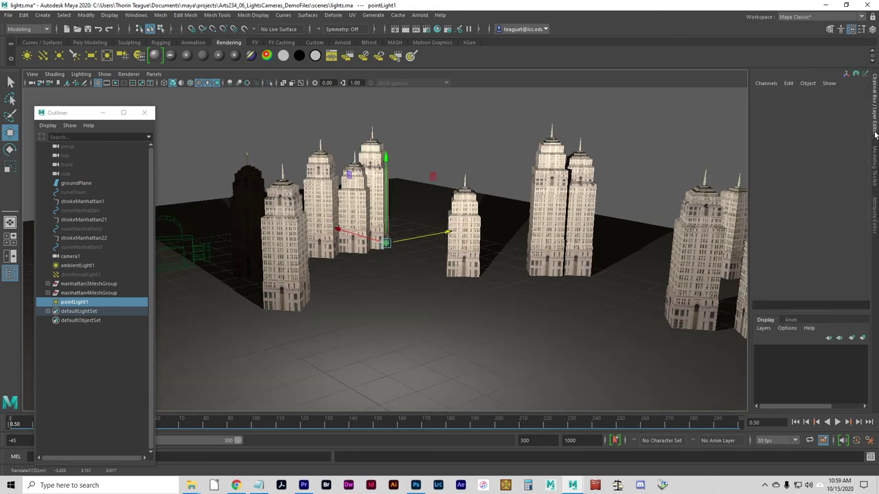
pyautogui.click(858, 99)
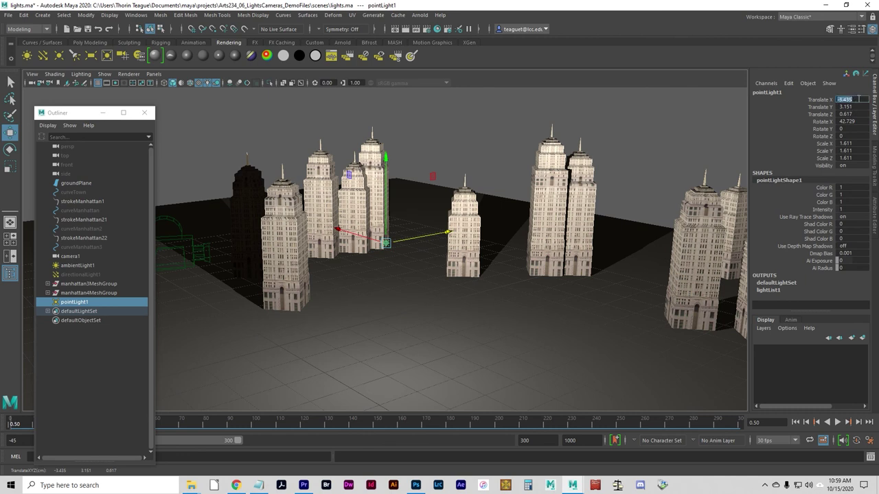
pyautogui.write('-1')
pyautogui.press('Tab')
pyautogui.write('4')
pyautogui.press('Tab')
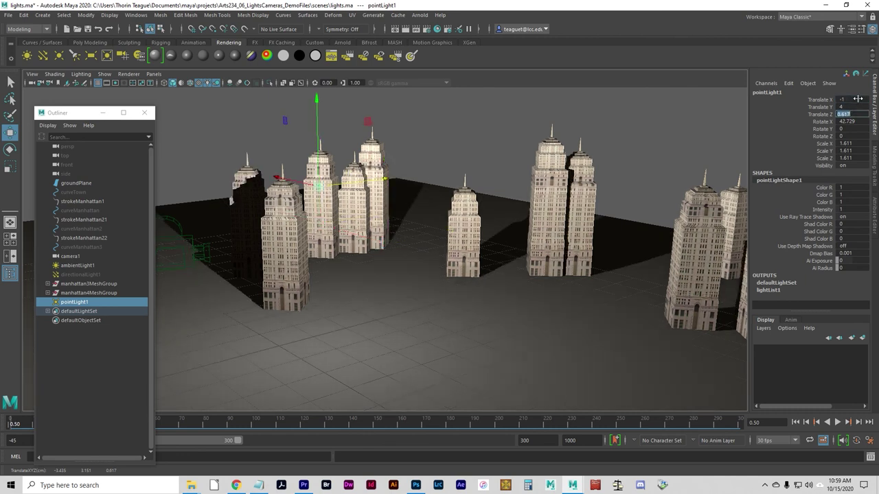
pyautogui.write('10')
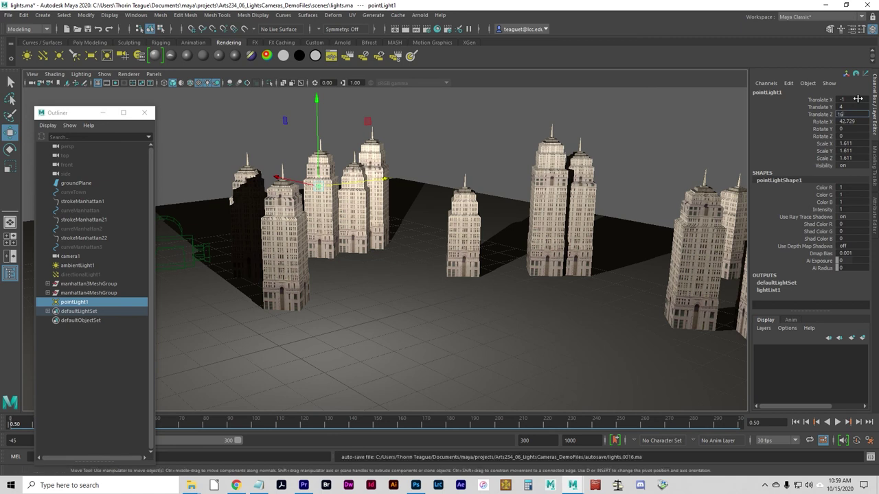
pyautogui.press('Return')
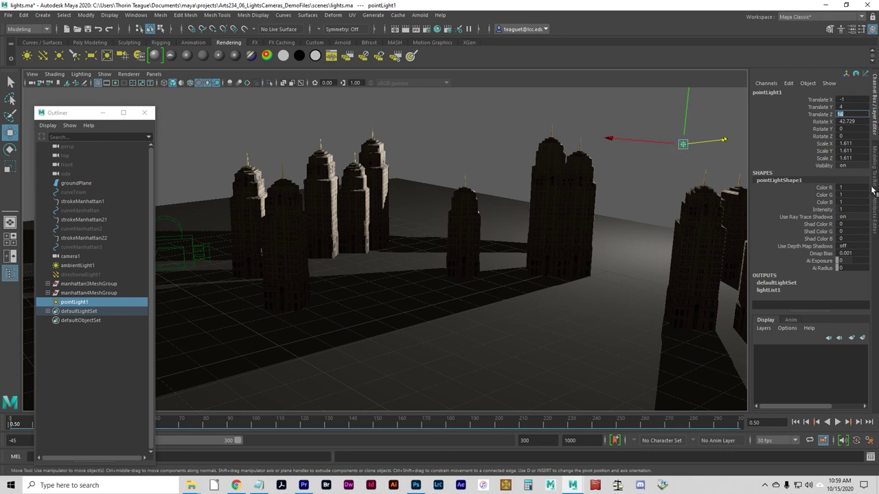
# Clear the selection, reselect the point light in the viewport and select its lightList1 output node.
pyautogui.click(685, 156)
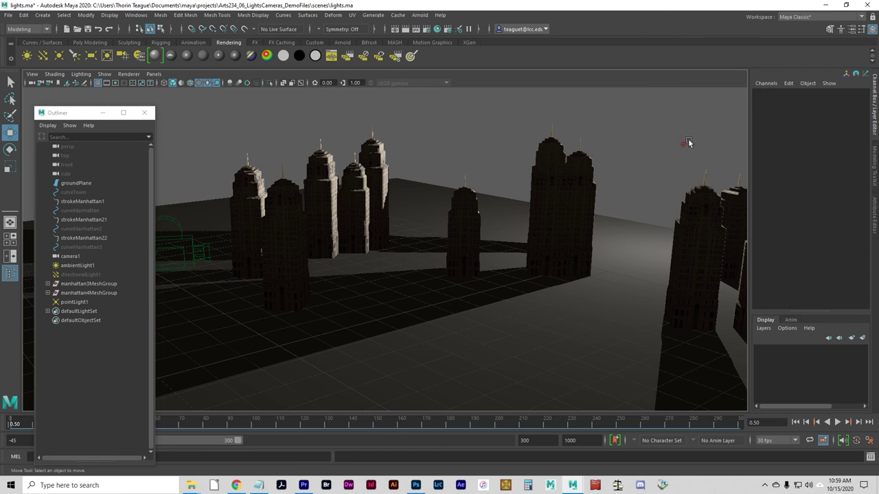
pyautogui.click(683, 144)
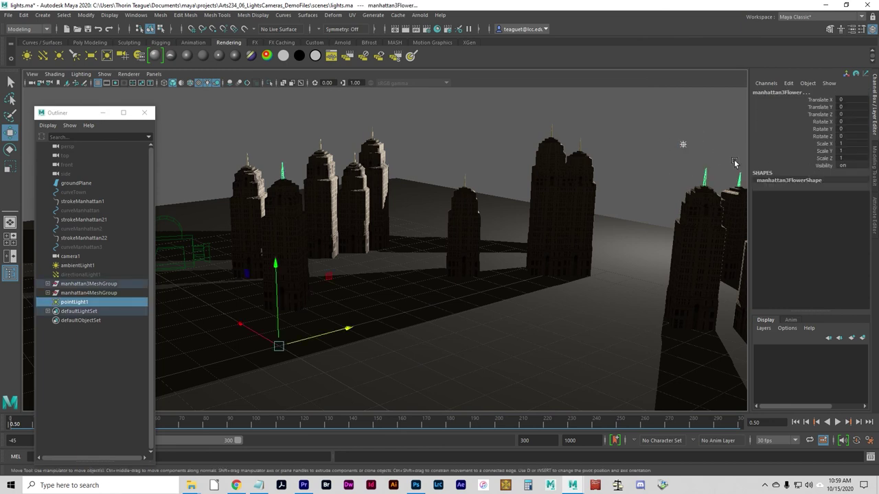
pyautogui.click(709, 140)
pyautogui.click(683, 144)
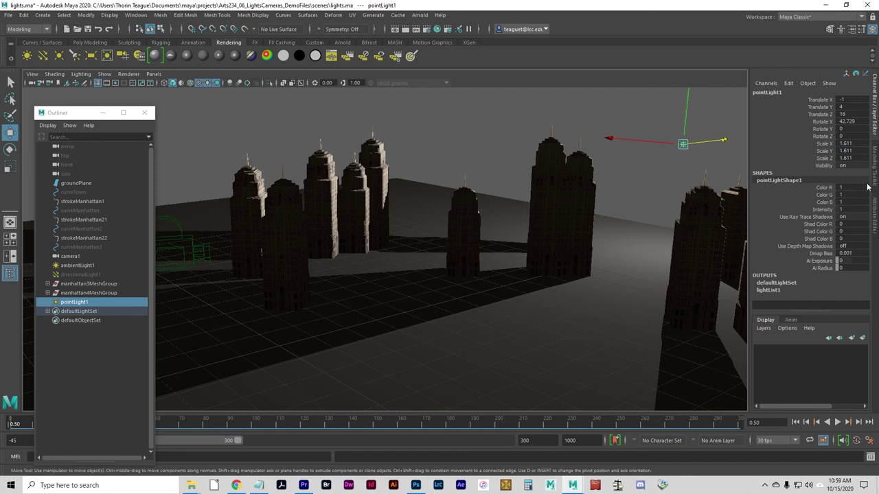
pyautogui.click(769, 291)
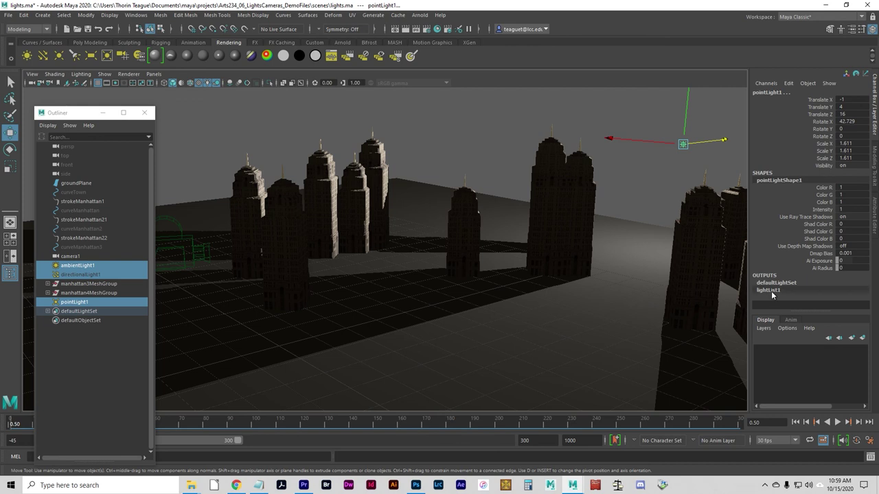
# Display the full attributes of pointLightShape1, including its decay rate and shadow settings.
pyautogui.doubleClick(789, 181)
pyautogui.click(791, 197)
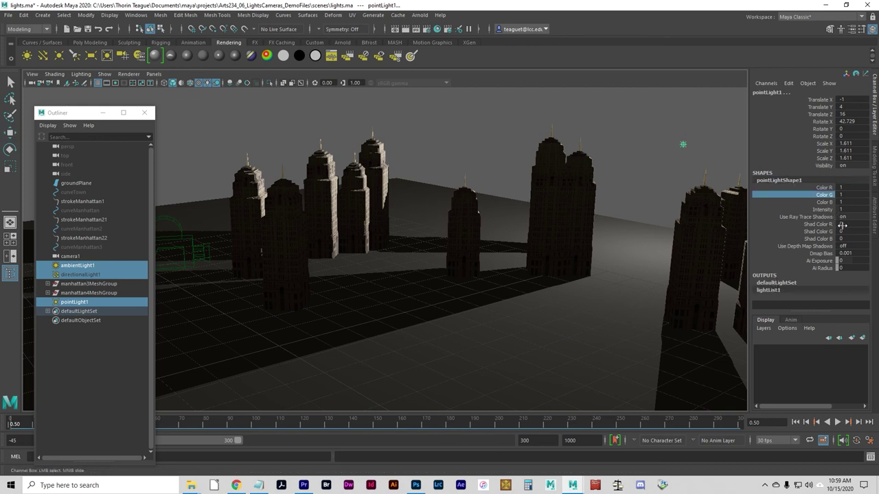
pyautogui.click(876, 168)
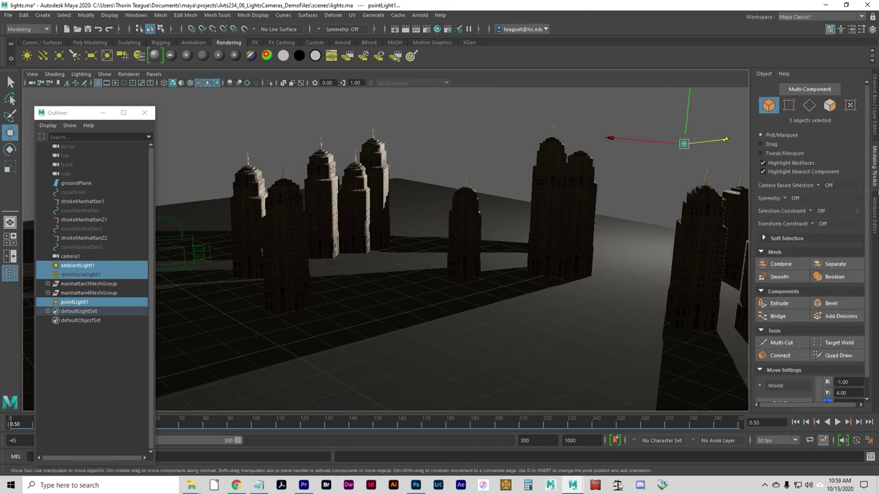
pyautogui.click(874, 215)
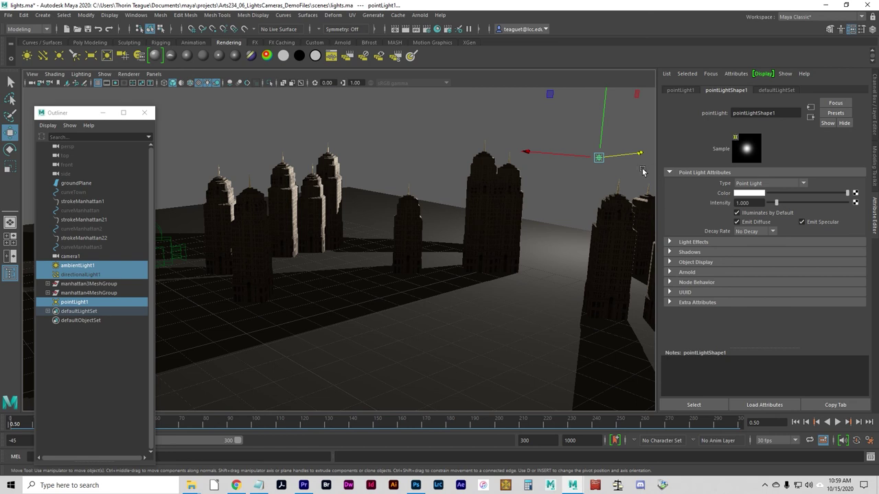
# Compare the Linear, Quadratic and Cubic decay rates on the point light, then return it to No Decay.
pyautogui.click(754, 231)
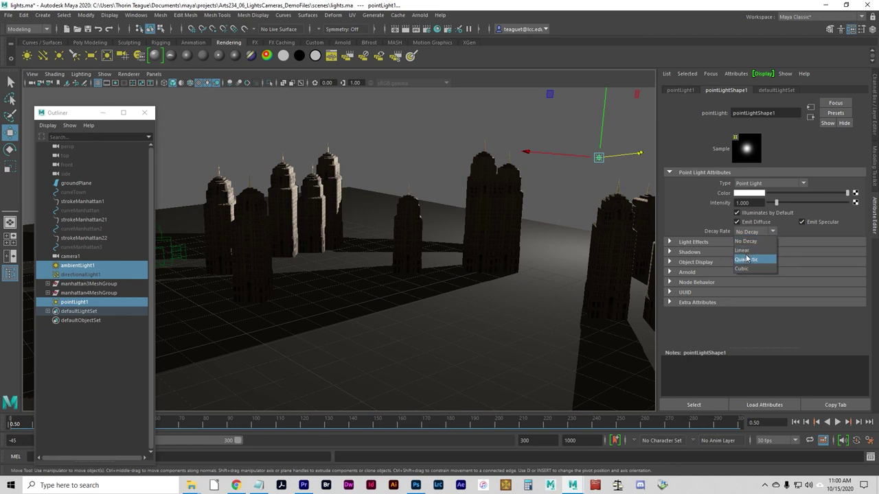
pyautogui.click(743, 249)
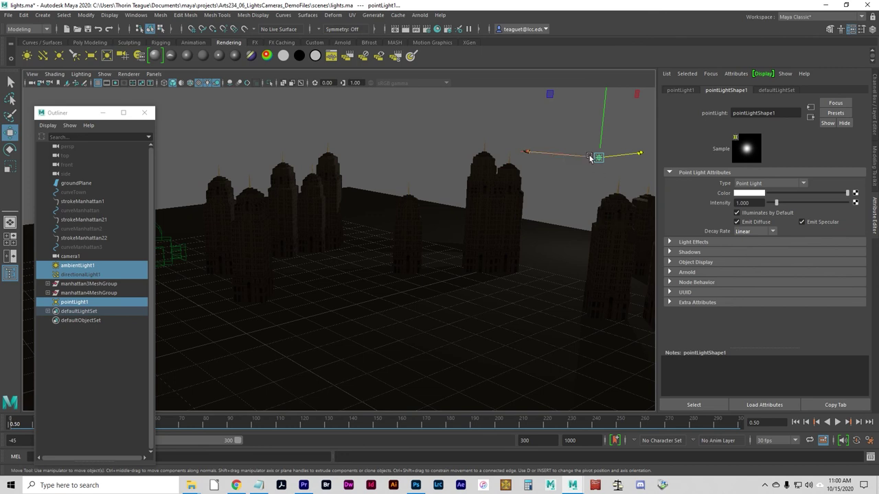
pyautogui.click(744, 231)
pyautogui.click(742, 262)
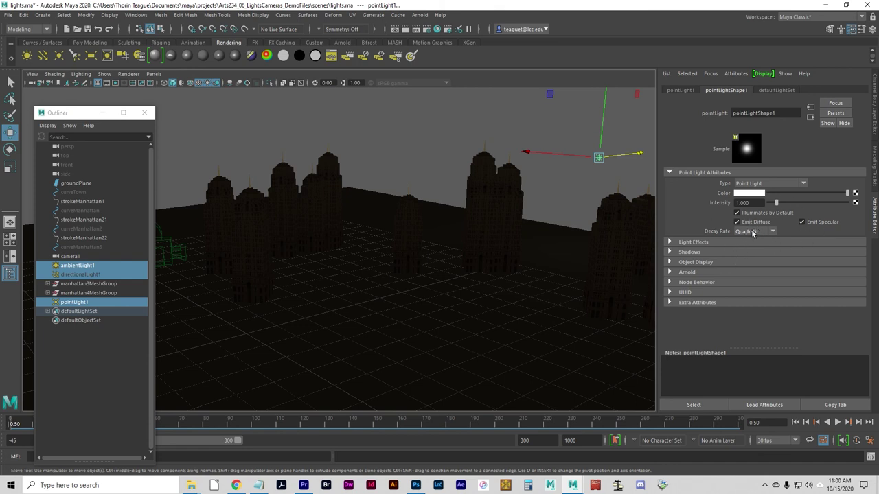
pyautogui.click(755, 231)
pyautogui.click(744, 270)
pyautogui.click(755, 231)
pyautogui.click(747, 251)
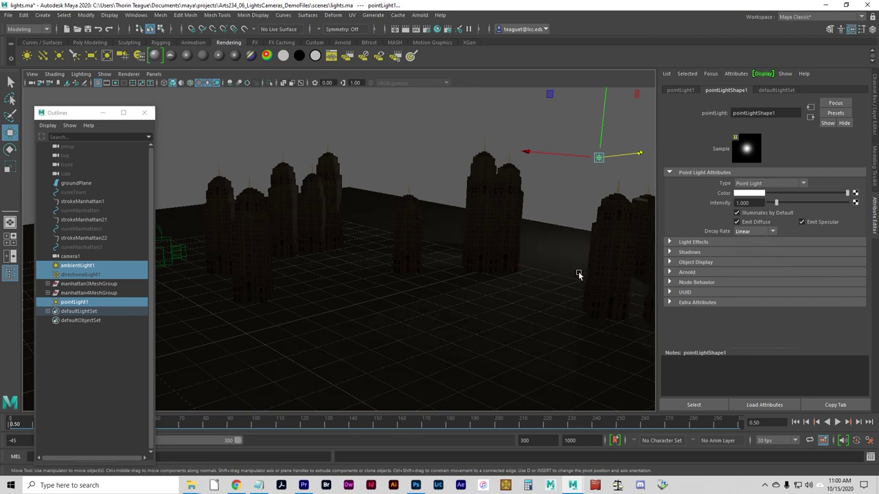
pyautogui.click(743, 232)
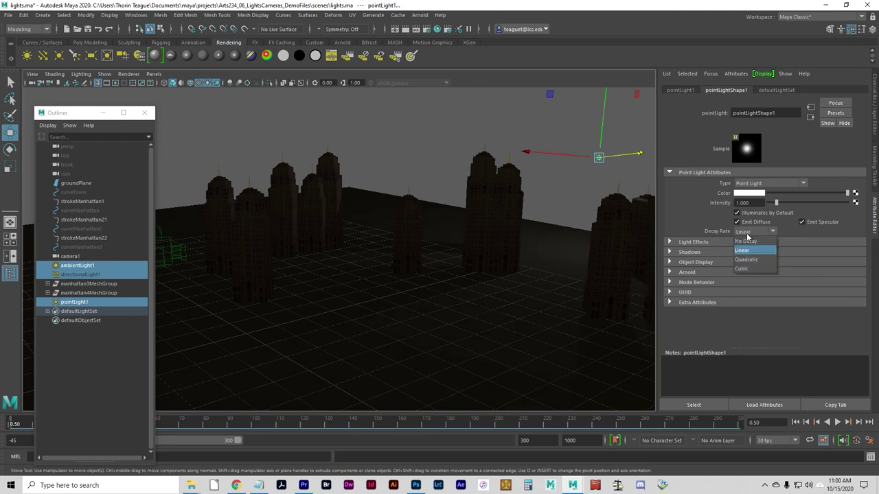
pyautogui.click(738, 268)
pyautogui.click(744, 232)
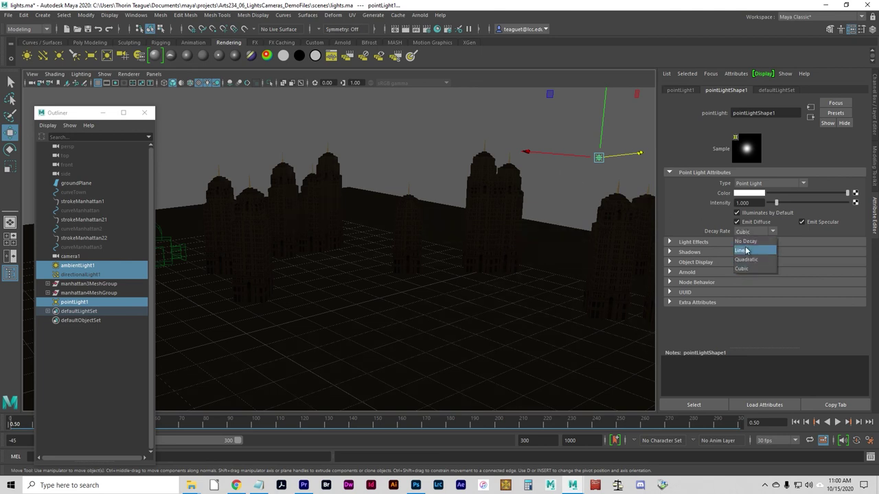
pyautogui.click(748, 241)
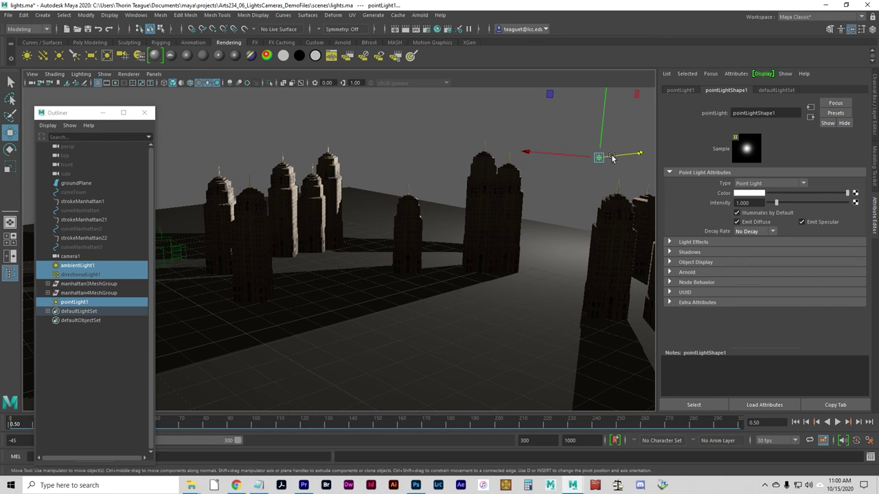
# Set the point light's decay rate to Linear and its intensity to 12.
pyautogui.click(747, 231)
pyautogui.click(753, 251)
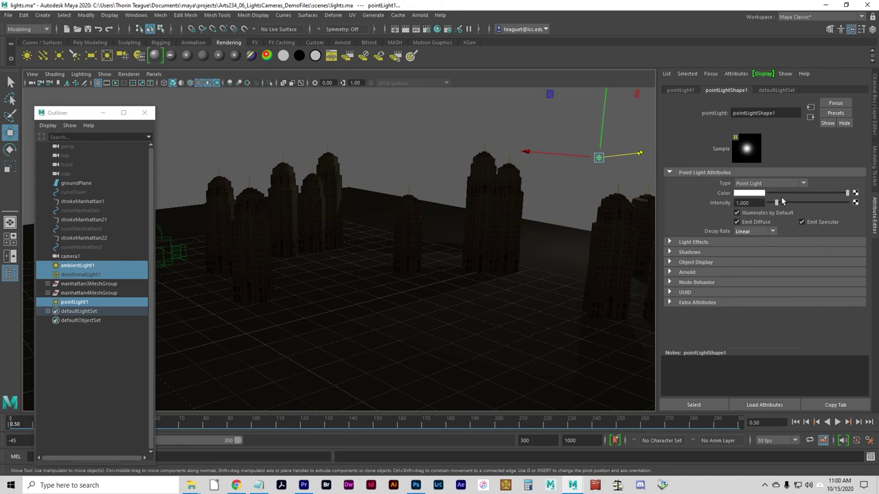
pyautogui.moveTo(776, 202); pyautogui.dragTo(847, 204)
pyautogui.click(751, 202)
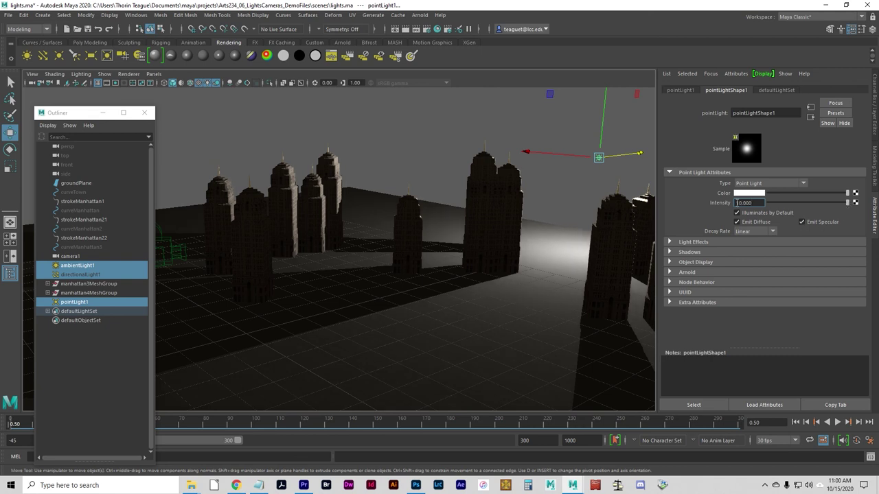
pyautogui.doubleClick(752, 204)
pyautogui.write('12')
pyautogui.press('Return')
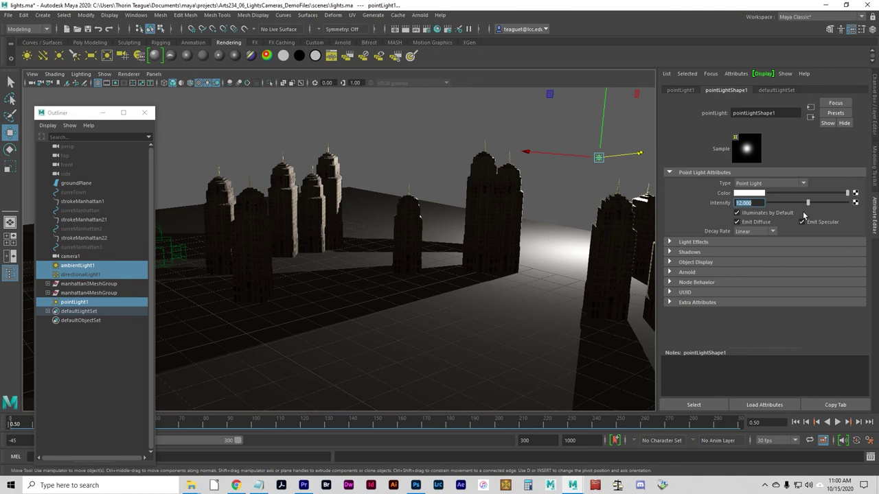
# Enable depth map shadows on the point light with a resolution of 3886 and run a test render of the perspective view.
pyautogui.click(670, 253)
pyautogui.click(741, 282)
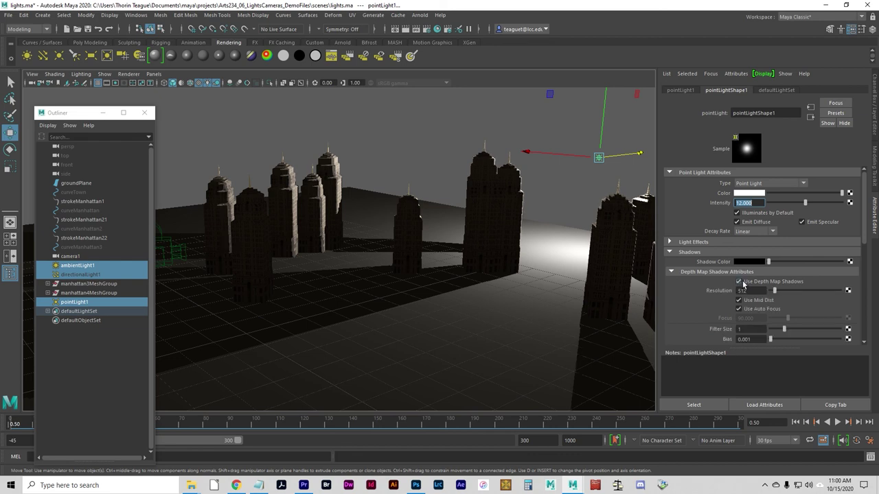
pyautogui.moveTo(774, 290); pyautogui.dragTo(810, 290)
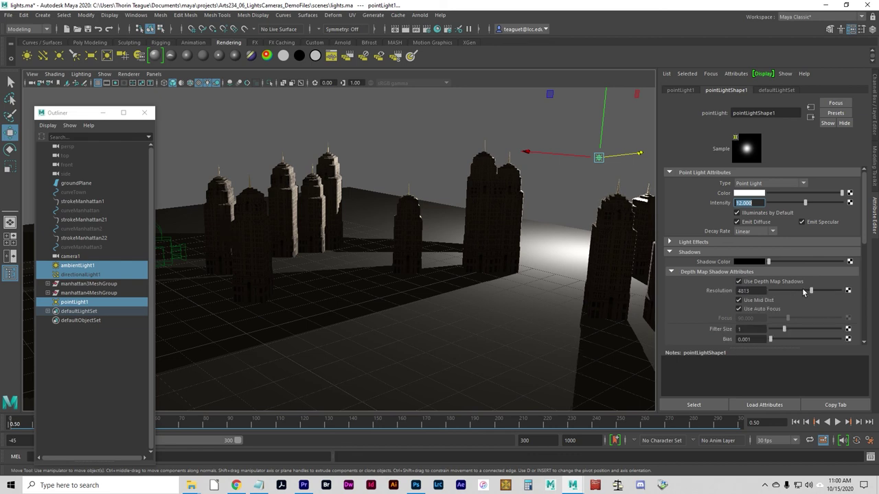
pyautogui.scroll(-5, 724, 297)
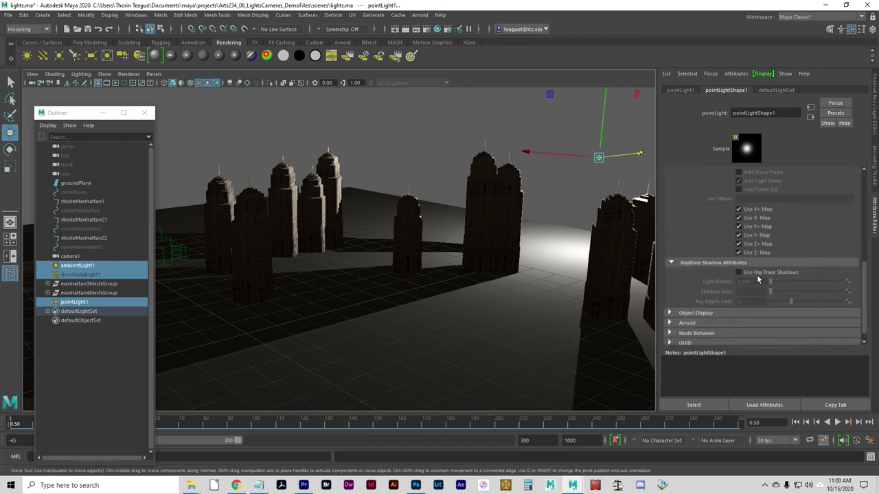
pyautogui.scroll(5, 711, 279)
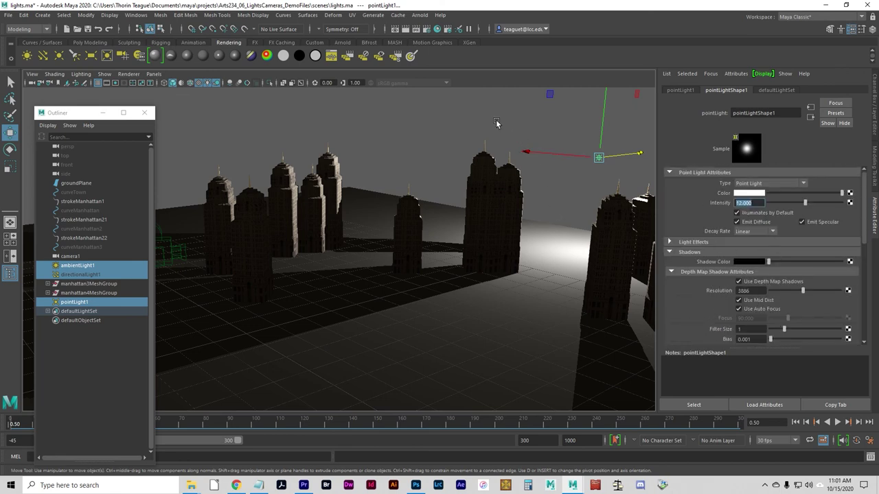
pyautogui.click(408, 30)
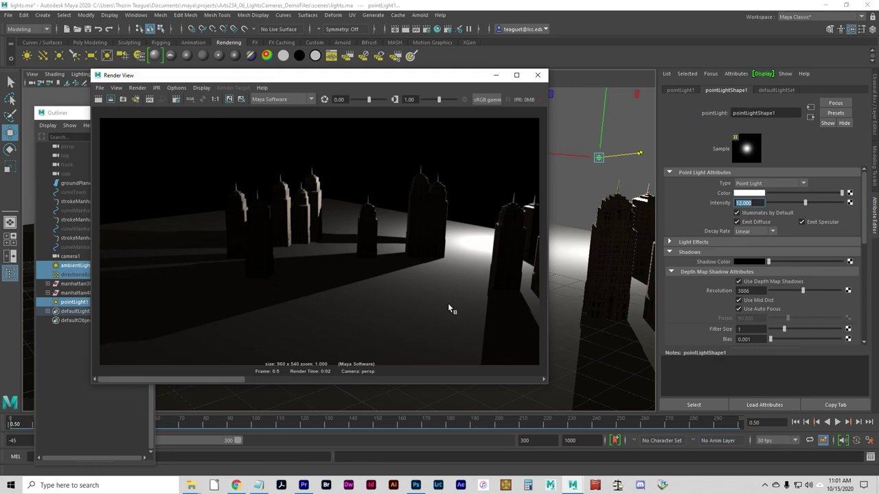
pyautogui.click(537, 79)
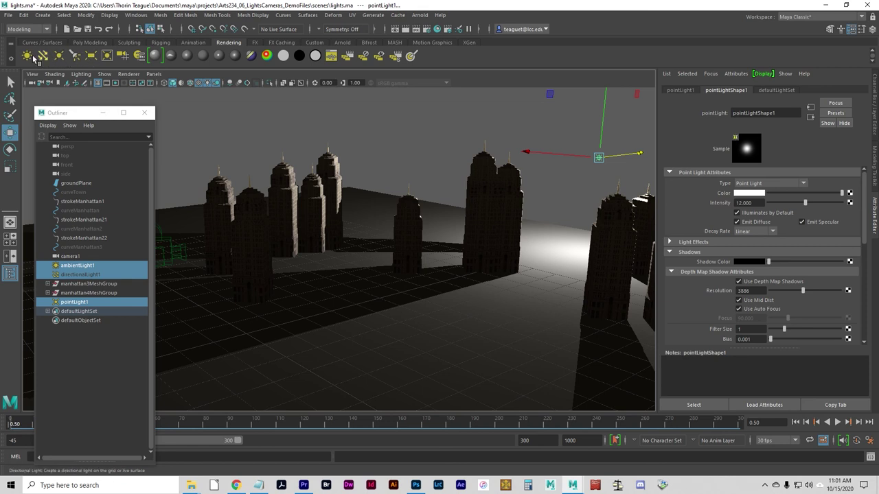
# Create a spot light, raise it above the ground plane and rotate it about -180 degrees in X to face the buildings.
pyautogui.click(43, 14)
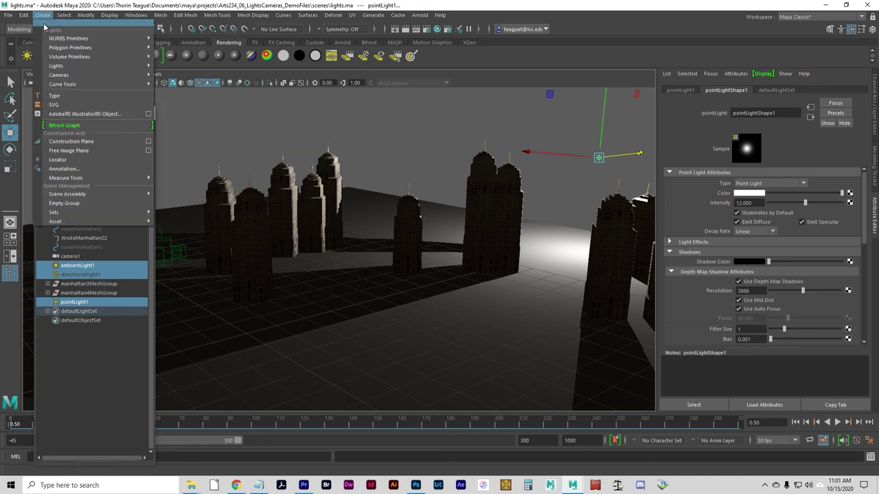
pyautogui.moveTo(59, 67)
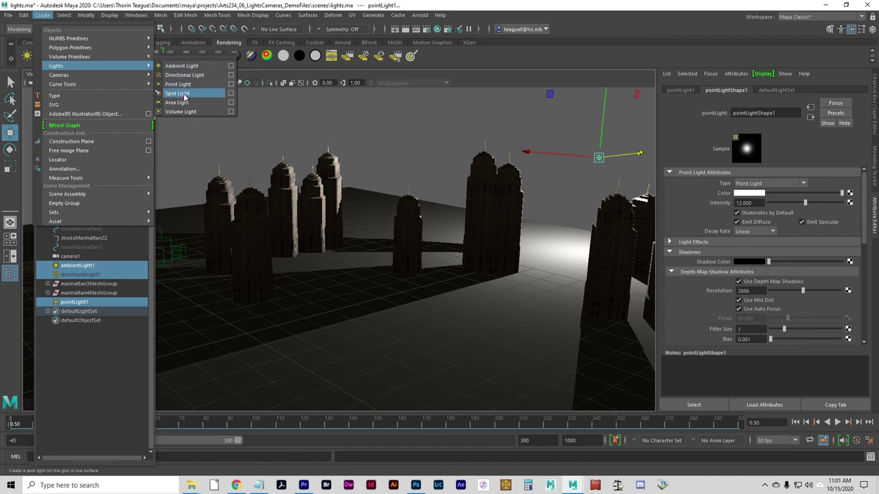
pyautogui.click(177, 94)
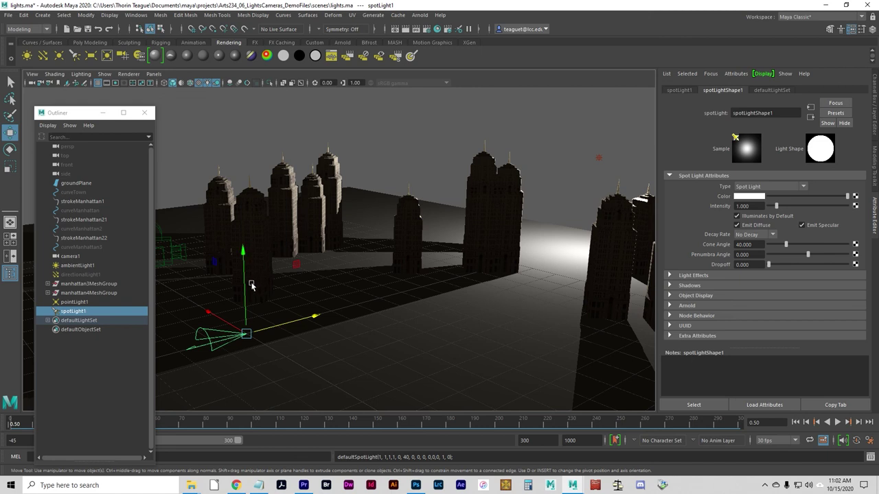
pyautogui.moveTo(242, 282); pyautogui.dragTo(286, 259)
pyautogui.press('e')
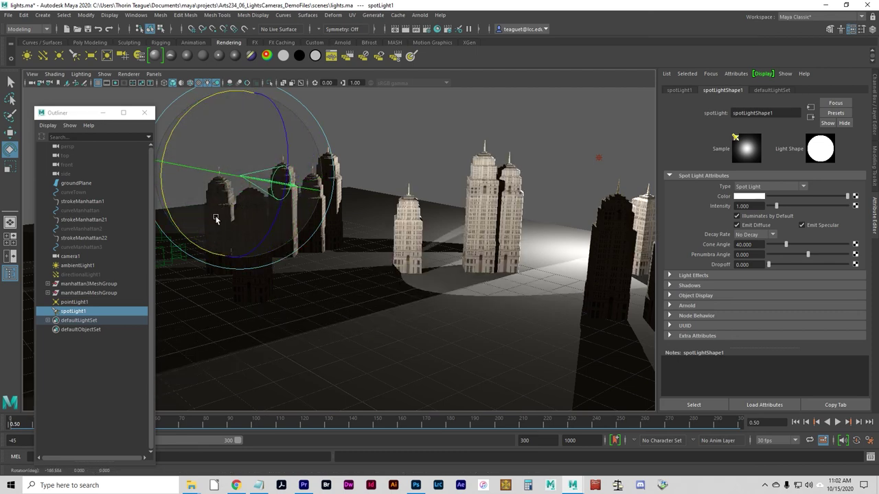
# Pull the spot light back away from the buildings and rotate it to about -166, 11 and 3 degrees to aim at the city.
pyautogui.keyDown('alt'); pyautogui.moveTo(204, 237); pyautogui.dragTo(317, 314); pyautogui.keyUp('alt')
pyautogui.press('w')
pyautogui.keyDown('alt'); pyautogui.moveTo(304, 259); pyautogui.dragTo(358, 288); pyautogui.keyUp('alt')
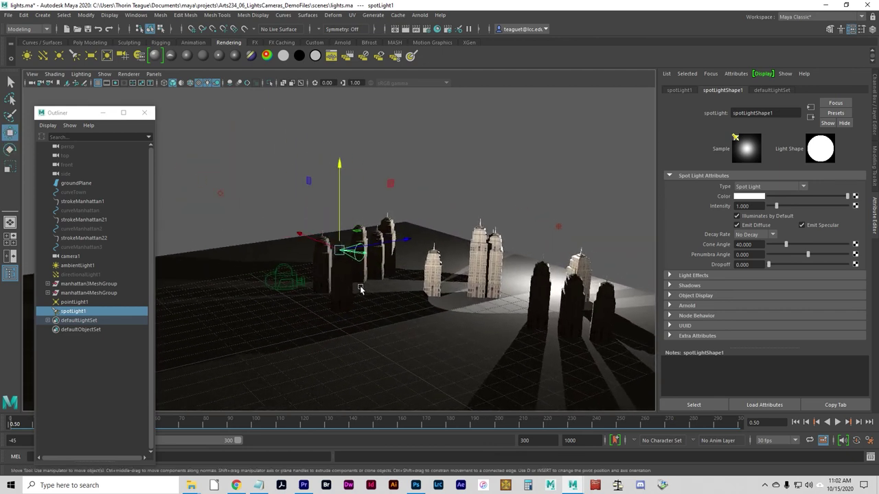
pyautogui.moveTo(388, 247); pyautogui.dragTo(232, 258)
pyautogui.press('e')
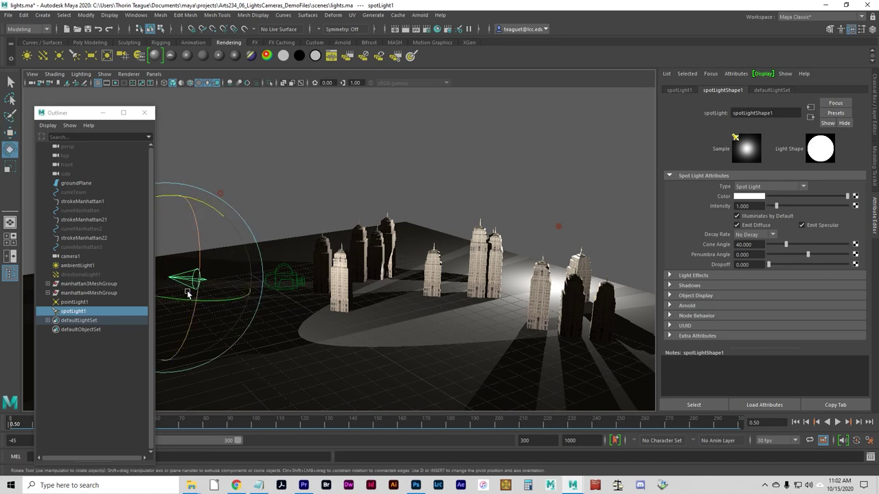
pyautogui.moveTo(178, 296); pyautogui.dragTo(193, 303)
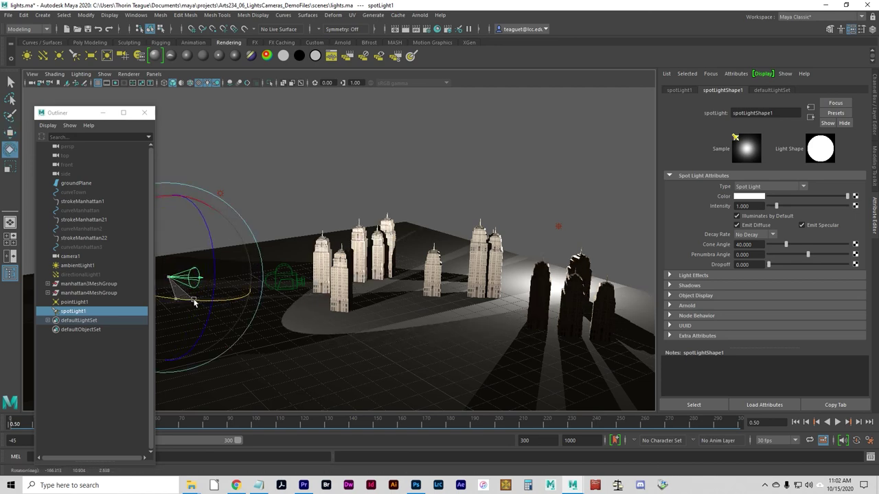
# Widen the spot light's cone angle to 66.707, soften its edge with a penumbra angle of 5.882, and slightly adjust its aim.
pyautogui.keyDown('alt'); pyautogui.moveTo(274, 344); pyautogui.dragTo(298, 347); pyautogui.keyUp('alt')
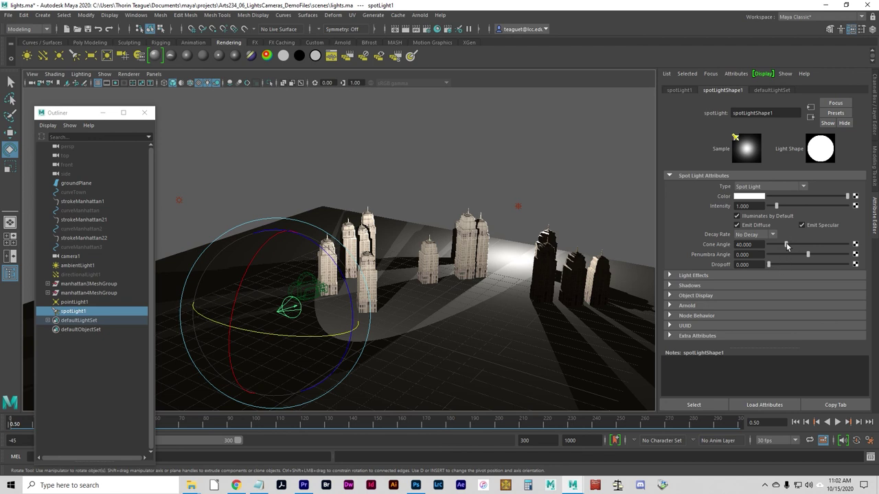
pyautogui.moveTo(787, 245)
pyautogui.mouseDown()
pyautogui.moveTo(837, 259)
pyautogui.moveTo(796, 245)
pyautogui.mouseUp()
pyautogui.moveTo(342, 332)
pyautogui.mouseDown()
pyautogui.moveTo(298, 359)
pyautogui.moveTo(336, 337)
pyautogui.mouseUp()
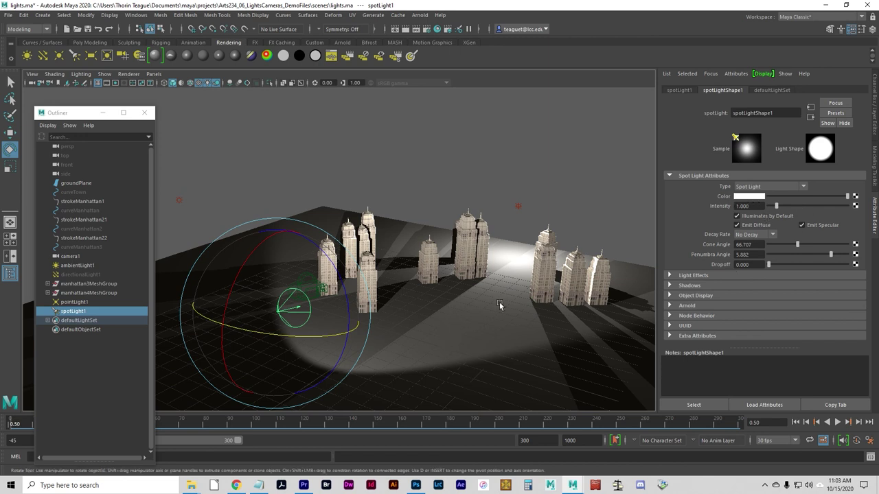
# Hide the point light above the city and select the spot light again.
pyautogui.click(519, 208)
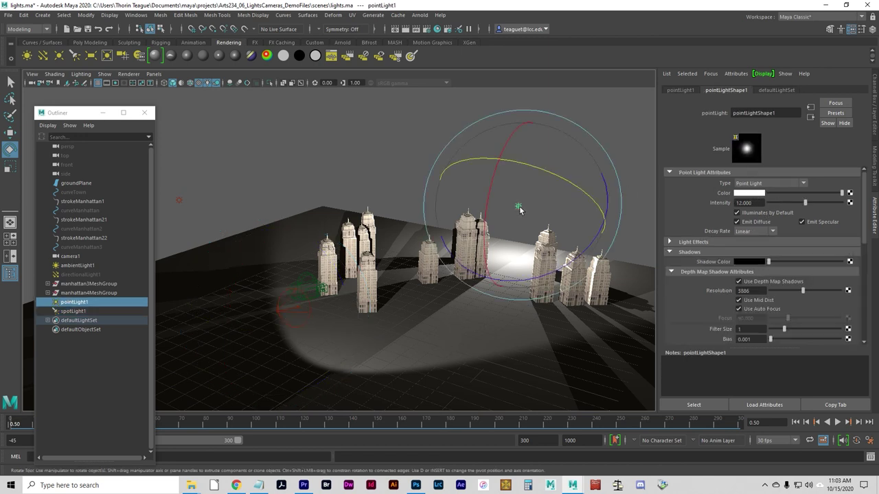
pyautogui.hotkey('ctrl', 'h')
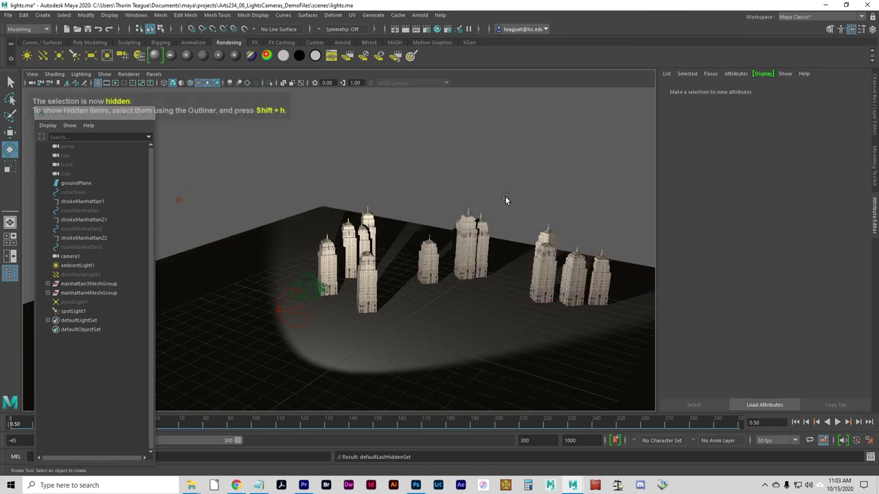
pyautogui.click(300, 316)
pyautogui.click(295, 309)
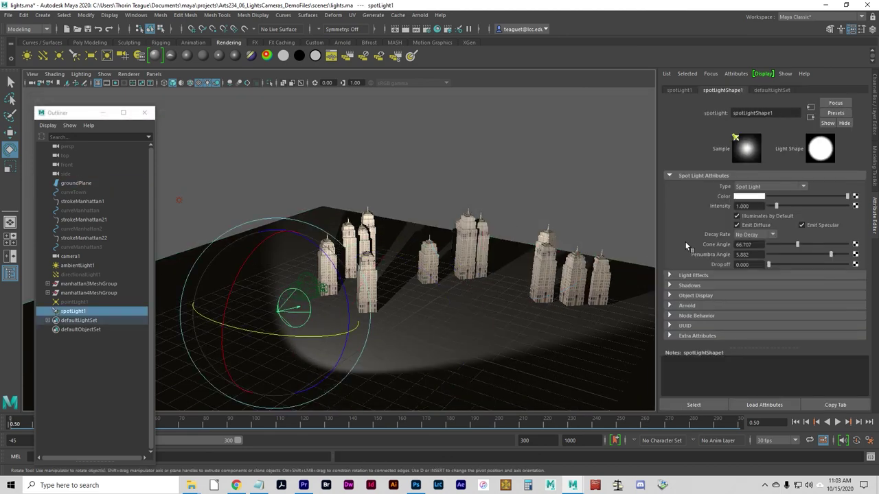
# Change the spot light's color to red.
pyautogui.click(747, 199)
pyautogui.click(751, 197)
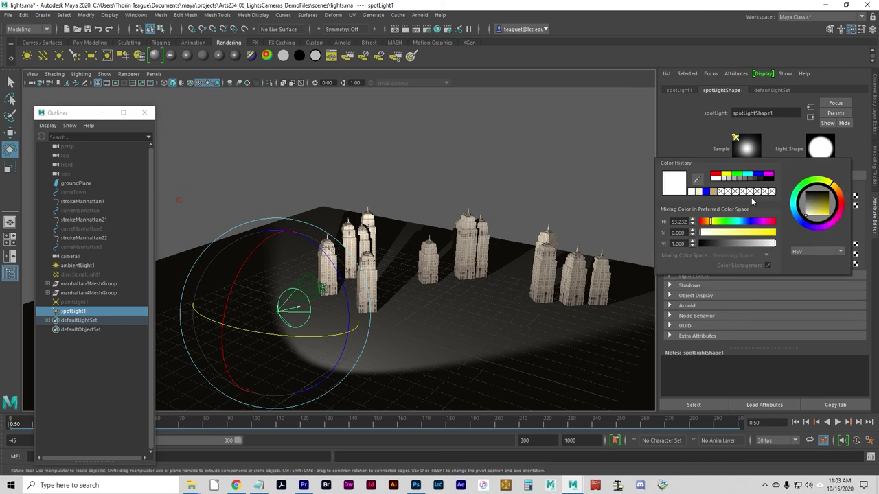
pyautogui.click(715, 176)
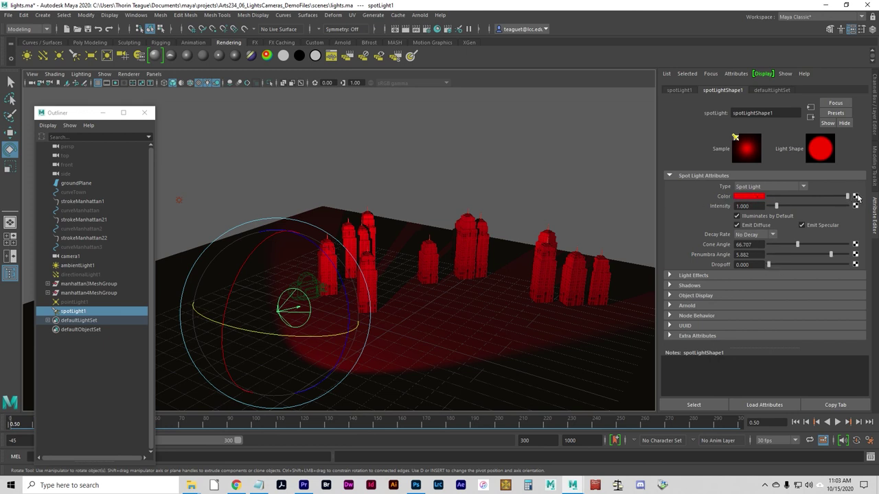
# Map a Fractal texture onto the spot light's color.
pyautogui.press('ctrl')
pyautogui.press('ctrl')
pyautogui.click(855, 197)
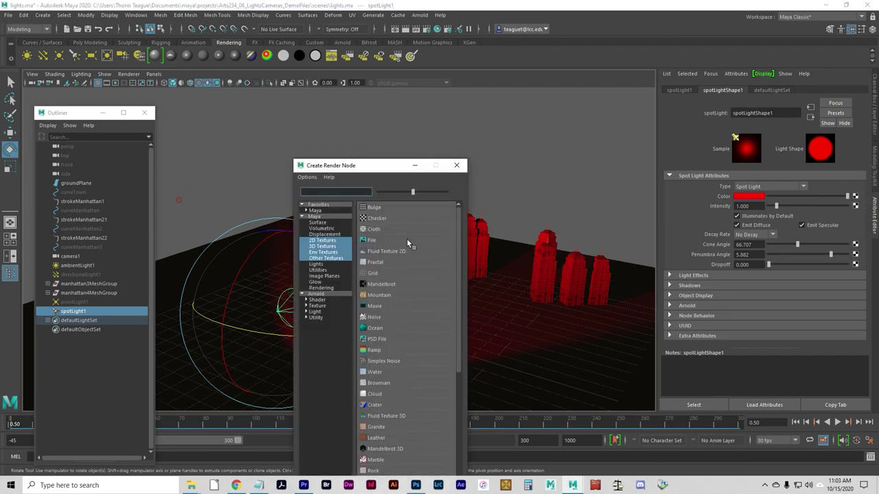
pyautogui.moveTo(385, 169); pyautogui.dragTo(308, 112)
pyautogui.scroll(-5, 340, 280)
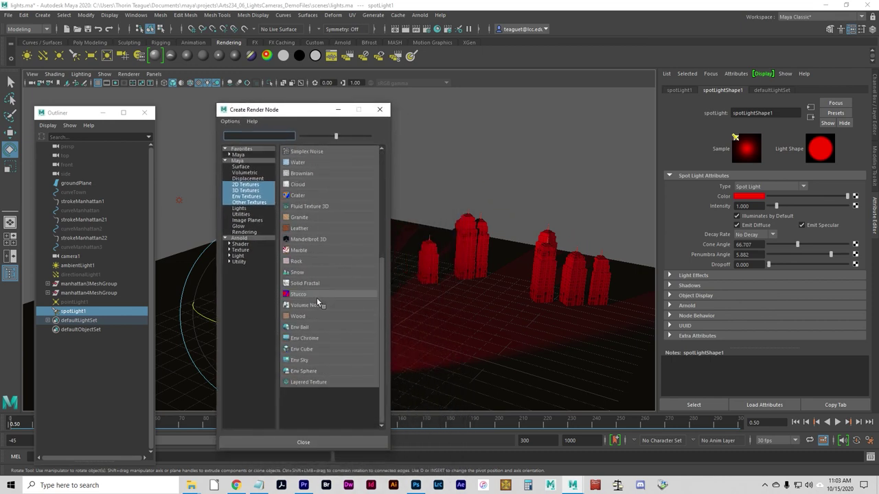
pyautogui.scroll(5, 317, 299)
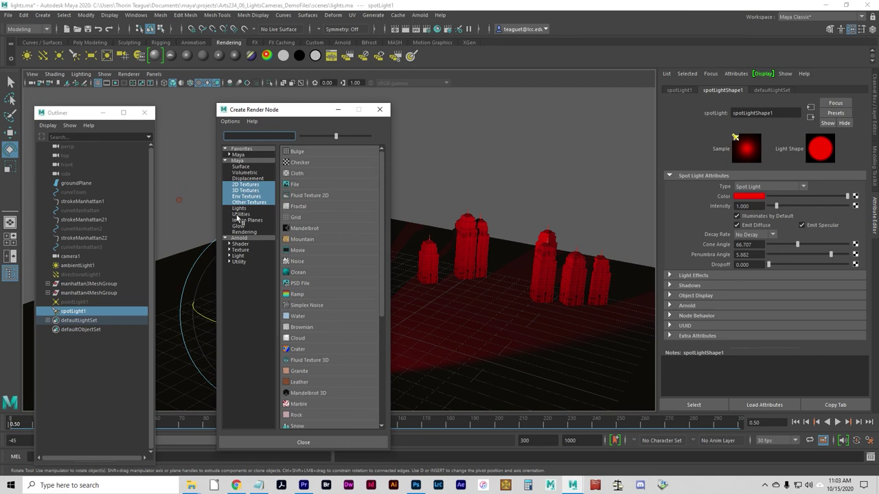
pyautogui.click(316, 207)
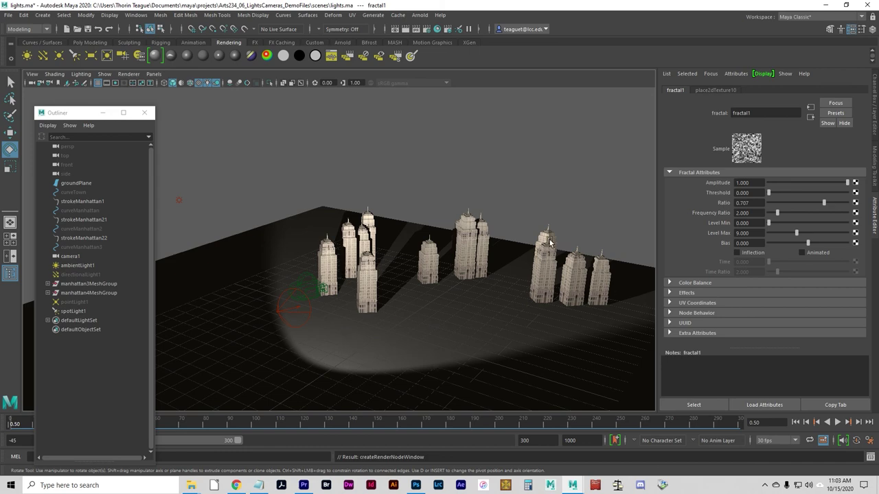
# Render the current view to check the fractal-textured spot light on the city, and close the render.
pyautogui.keyDown('alt'); pyautogui.moveTo(550, 242); pyautogui.dragTo(580, 269, button='right'); pyautogui.keyUp('alt')
pyautogui.scroll(-5, 580, 269)
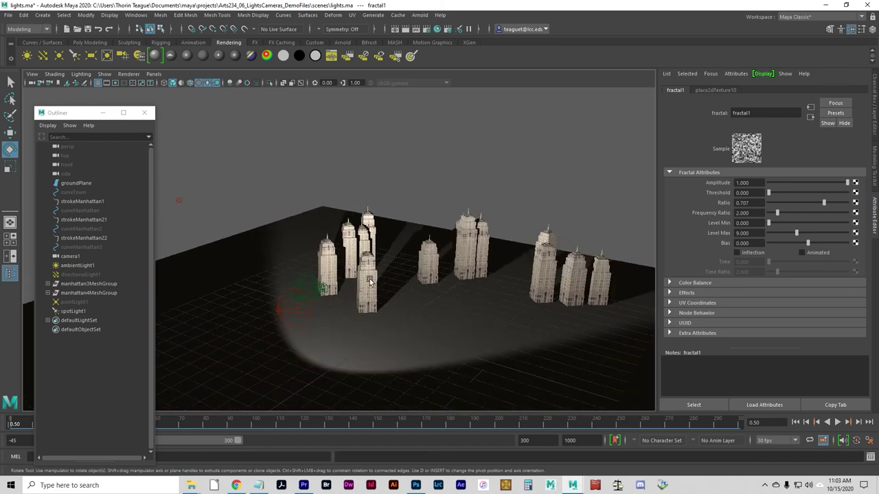
pyautogui.click(406, 29)
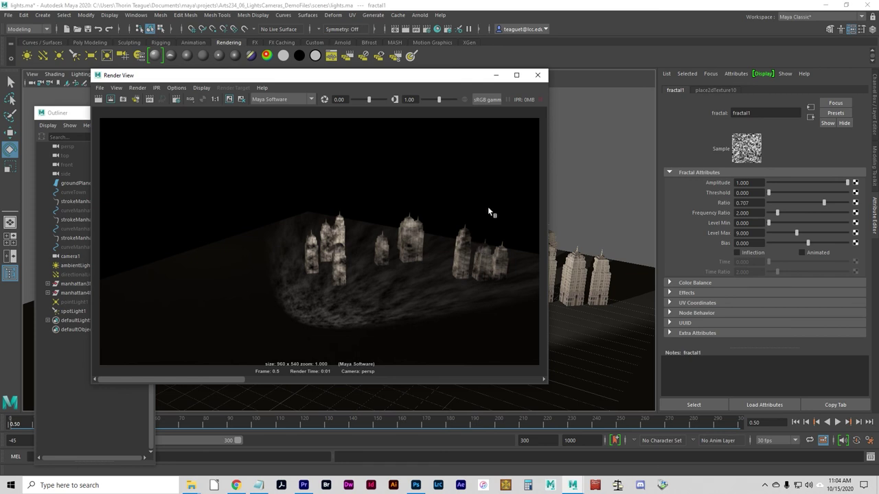
pyautogui.click(538, 74)
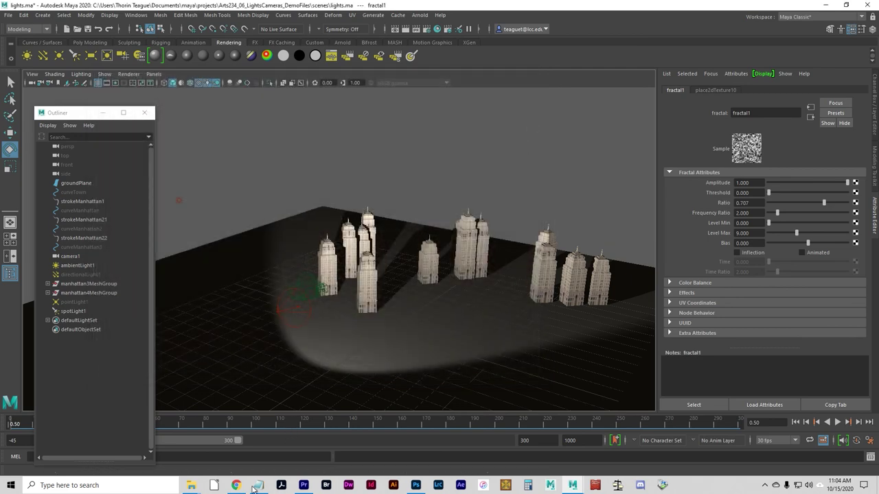
# Switch to Chrome and search the web for "gobo light stencil" in a new tab.
pyautogui.click(236, 485)
pyautogui.hotkey('ctrl', 't')
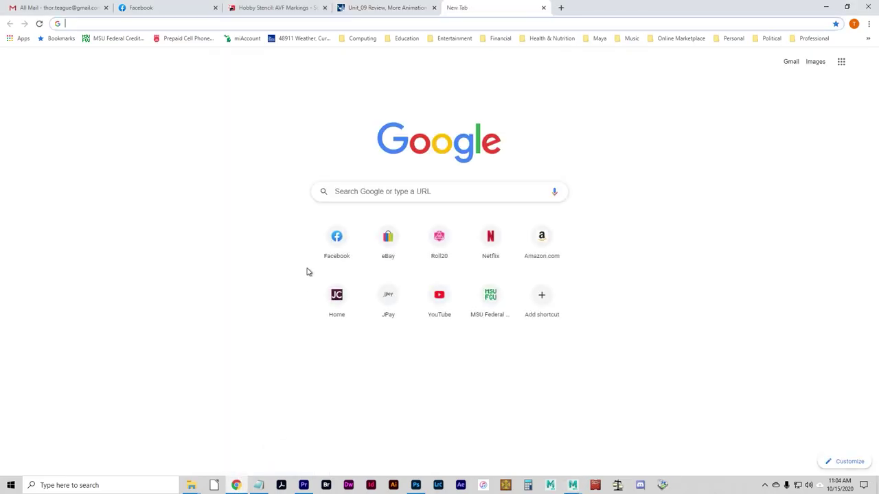
pyautogui.click(289, 28)
pyautogui.write('g')
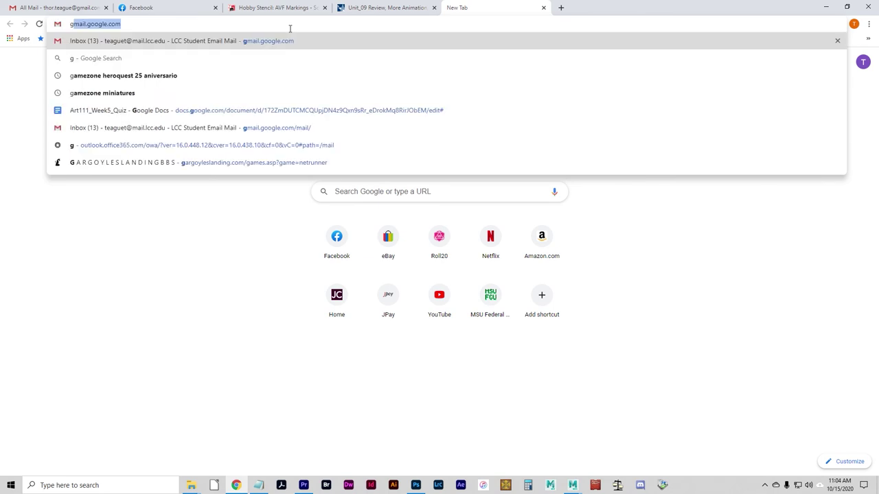
pyautogui.write('obo light')
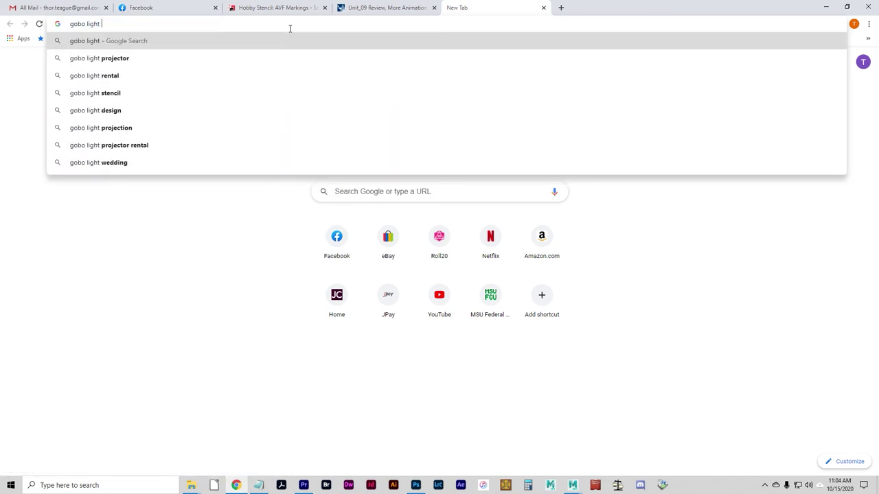
pyautogui.write(' stencil')
pyautogui.press('Return')
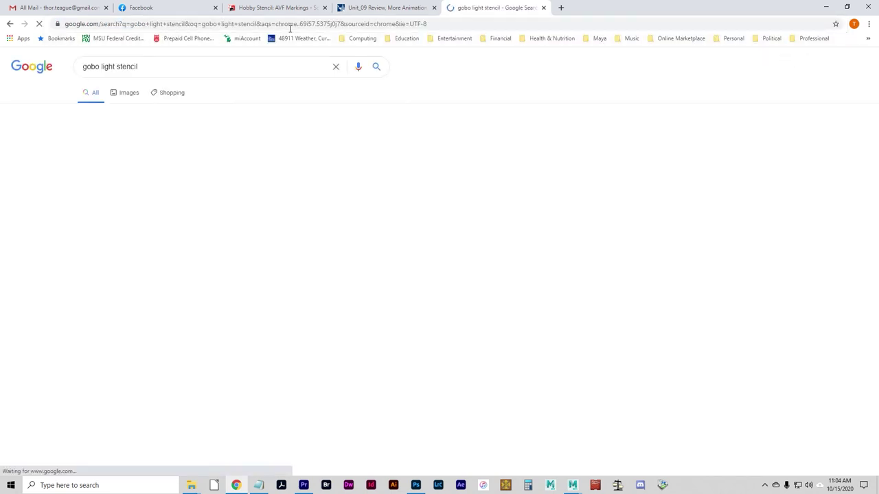
# Show the image results for the stencil search and look through the gobo designs.
pyautogui.click(121, 100)
pyautogui.scroll(-2, 399, 362)
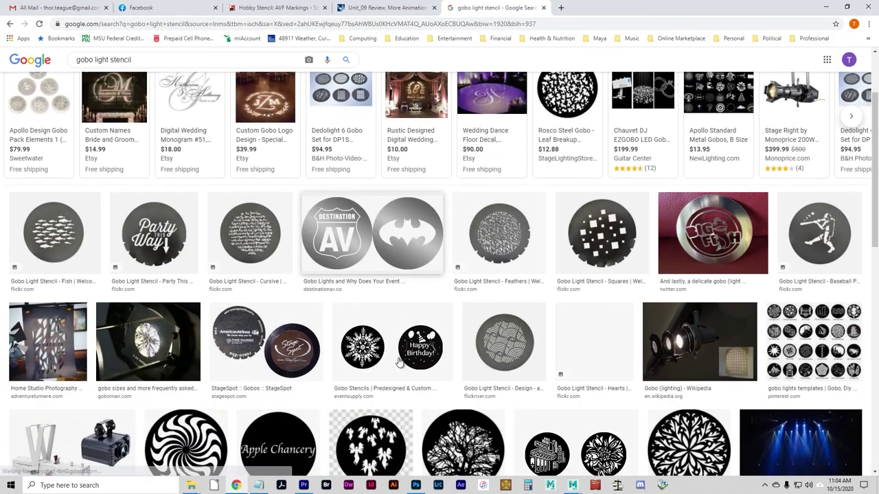
pyautogui.scroll(-4, 399, 362)
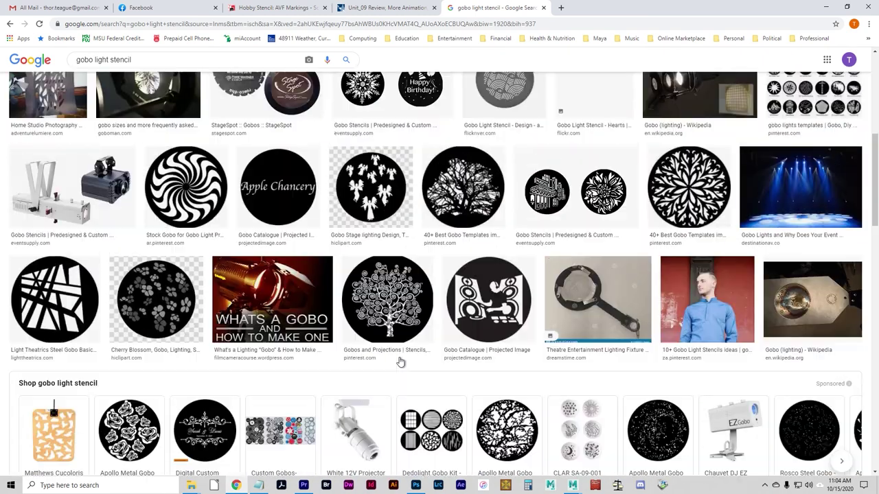
pyautogui.scroll(4, 399, 362)
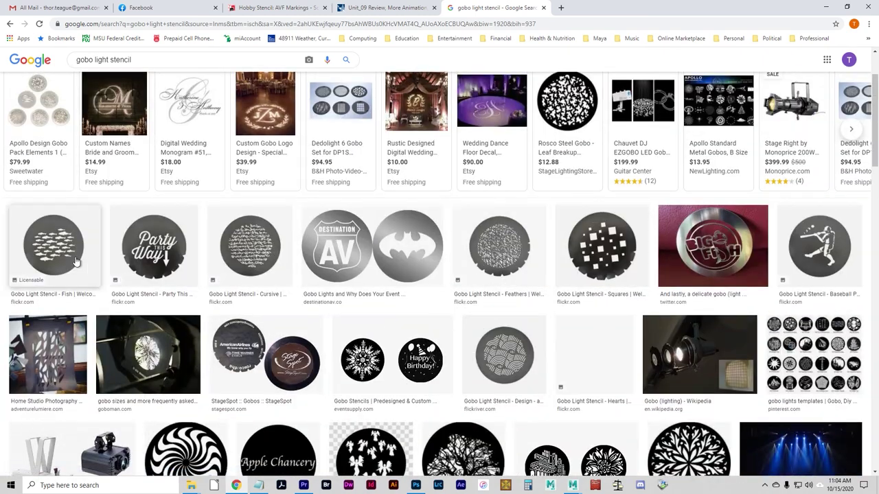
pyautogui.scroll(2, 206, 343)
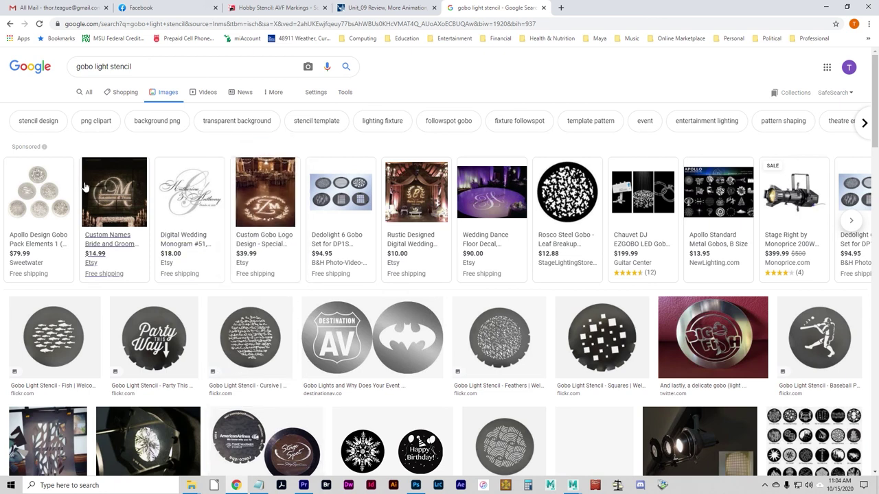
# Replace the image search with "gobo light".
pyautogui.moveTo(154, 66); pyautogui.dragTo(48, 63)
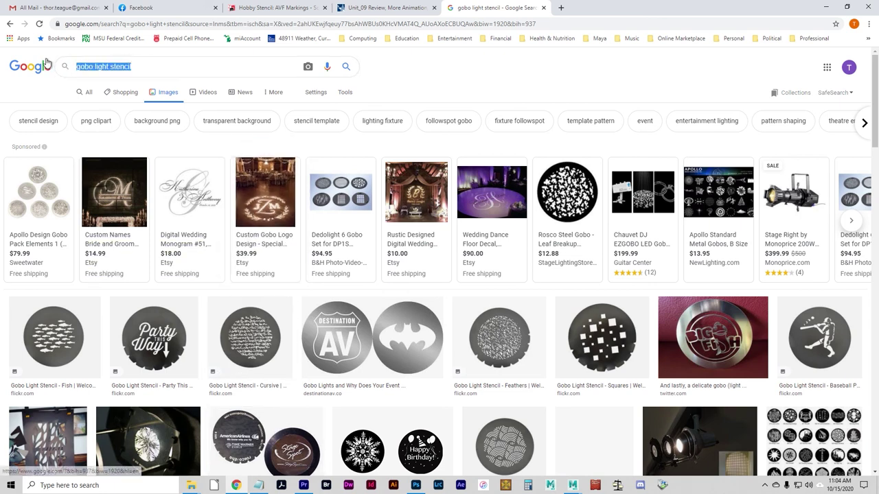
pyautogui.press('BackSpace')
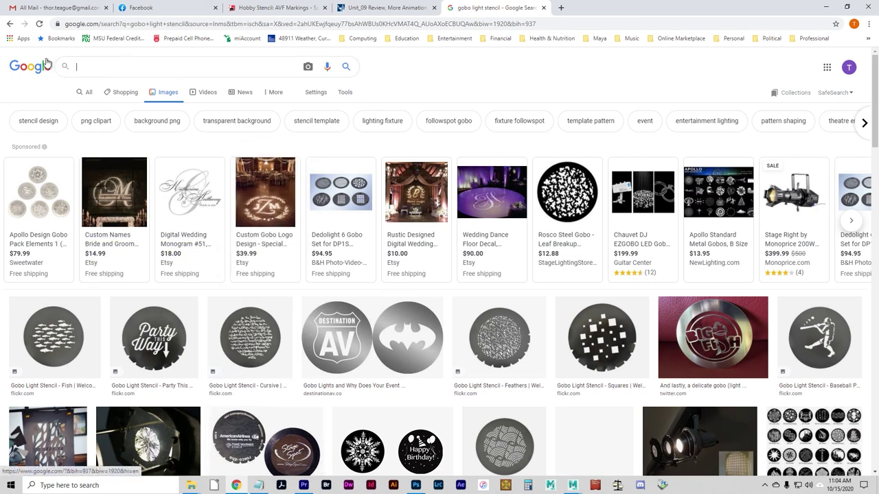
pyautogui.write('gobo light')
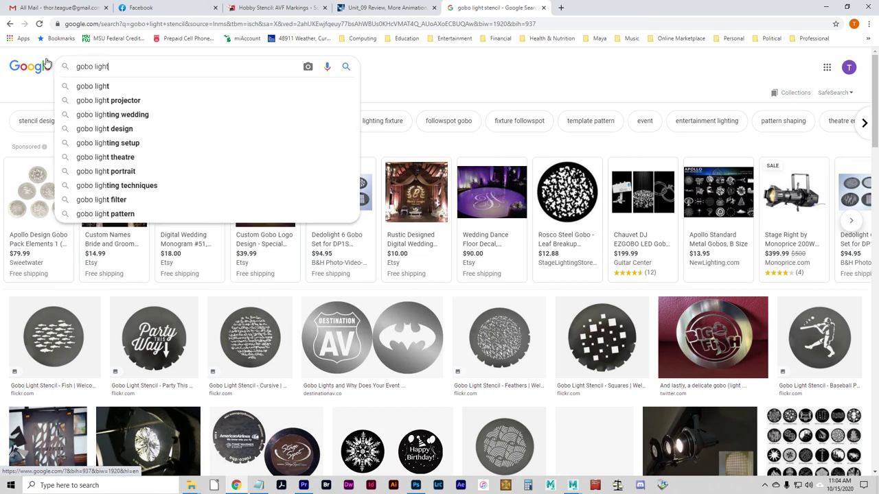
pyautogui.press('Return')
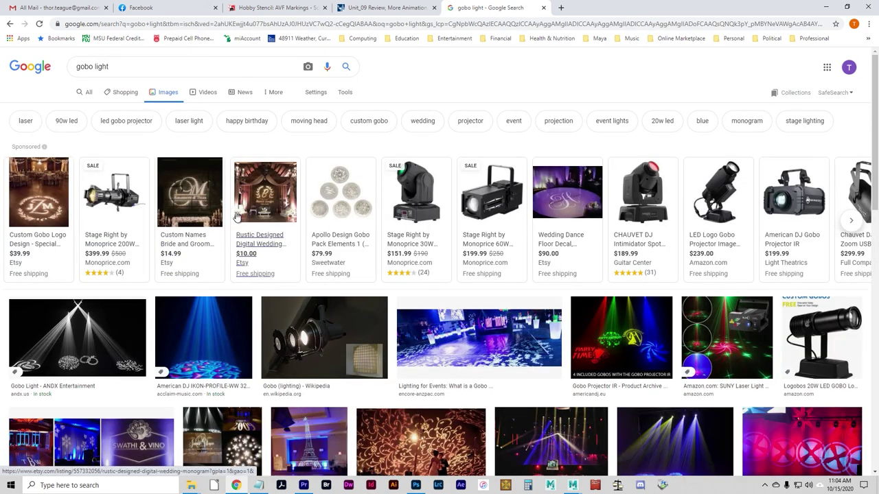
# Look through the gobo light images for examples of patterns projected by stage and event lights.
pyautogui.scroll(-3, 255, 227)
pyautogui.scroll(-3, 443, 338)
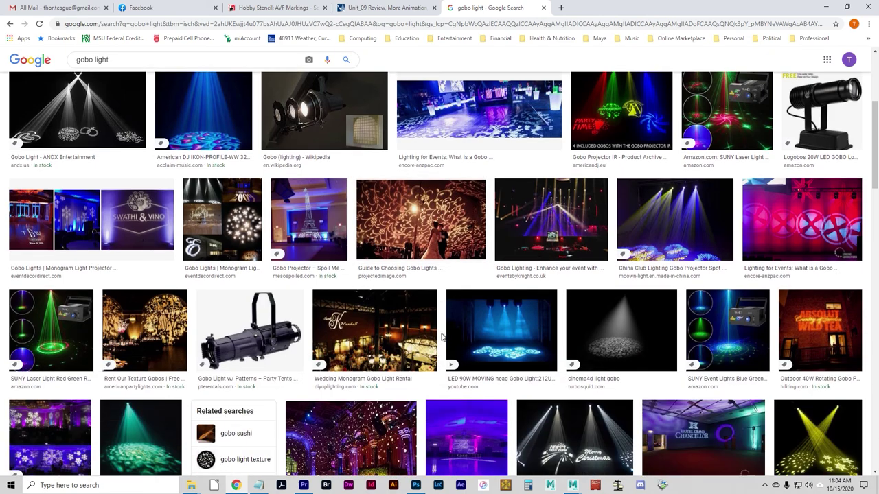
pyautogui.scroll(1, 442, 337)
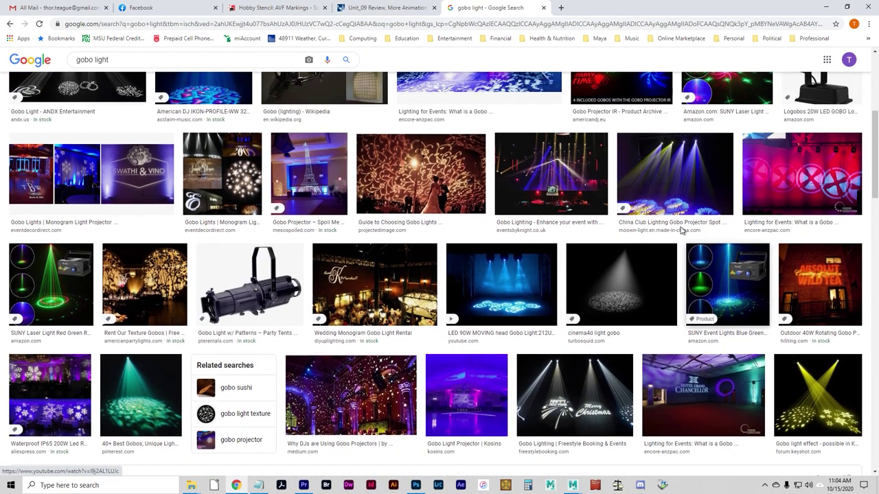
pyautogui.scroll(-15, 210, 265)
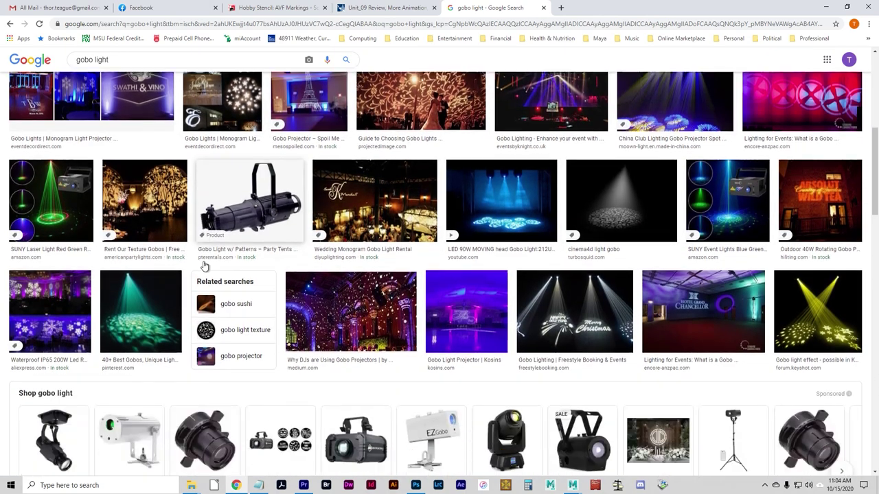
pyautogui.scroll(-2, 212, 267)
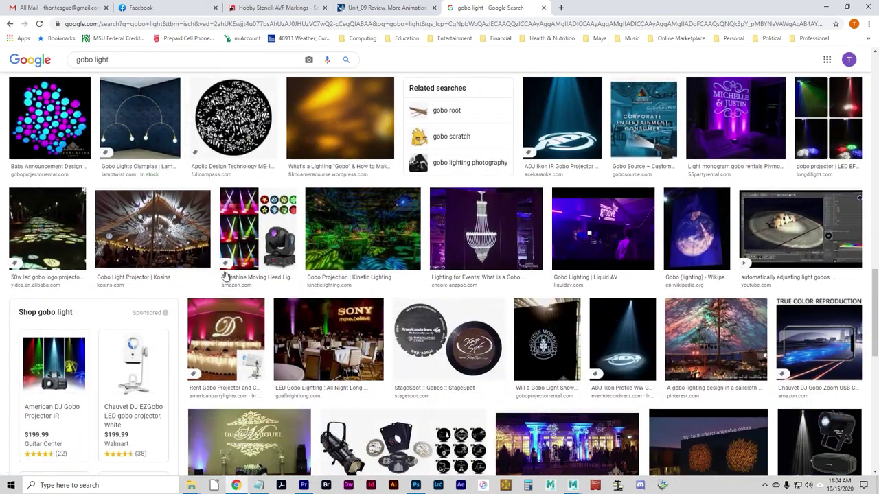
pyautogui.scroll(-12, 273, 342)
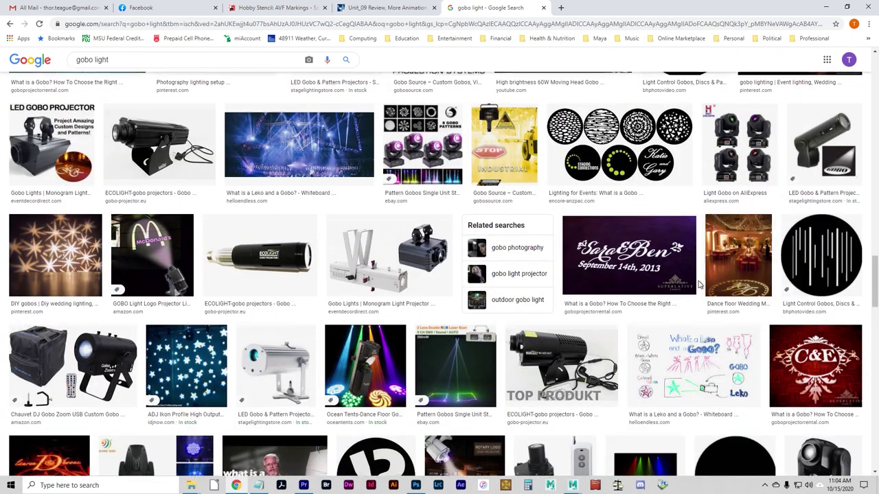
pyautogui.scroll(2, 603, 229)
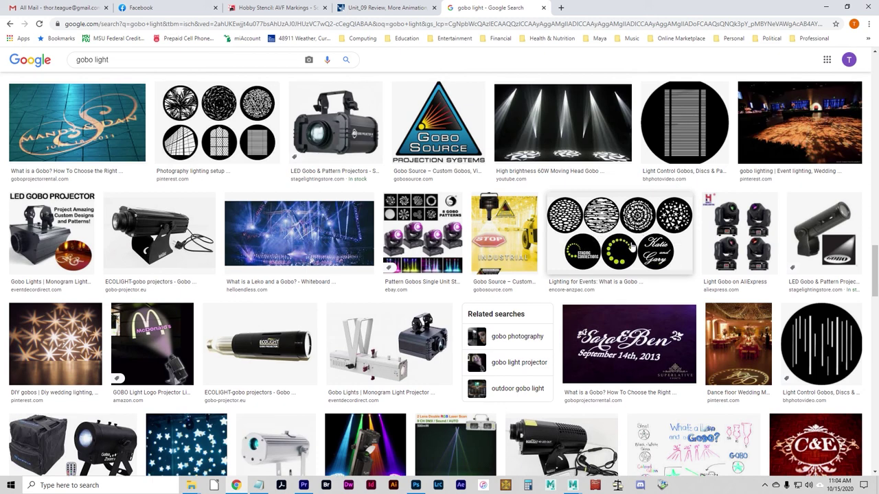
pyautogui.moveTo(875, 286); pyautogui.dragTo(875, 68)
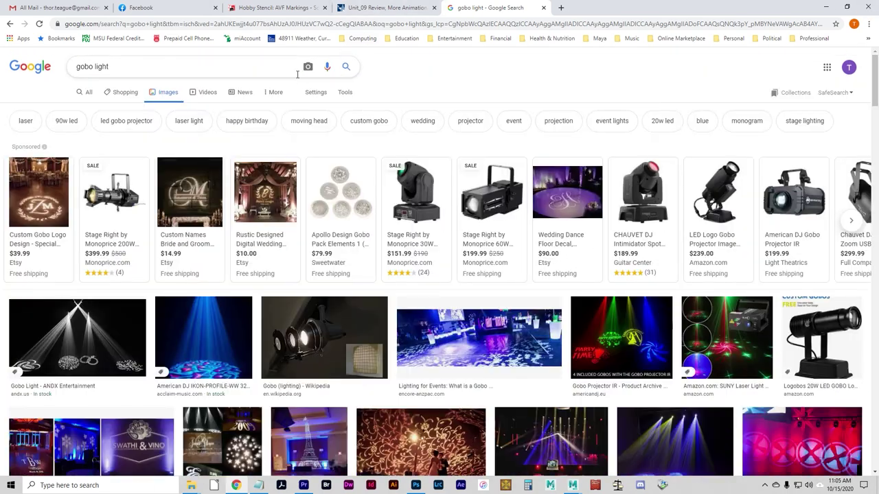
# Search images for "light projection image" and look through the results for pictures projected onto buildings and other surfaces.
pyautogui.click(171, 60)
pyautogui.moveTo(114, 66); pyautogui.dragTo(71, 66)
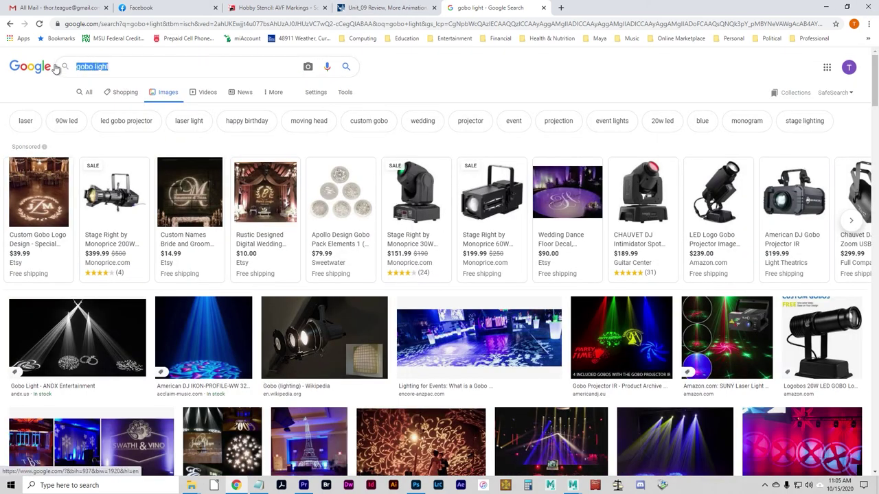
pyautogui.write('light projection')
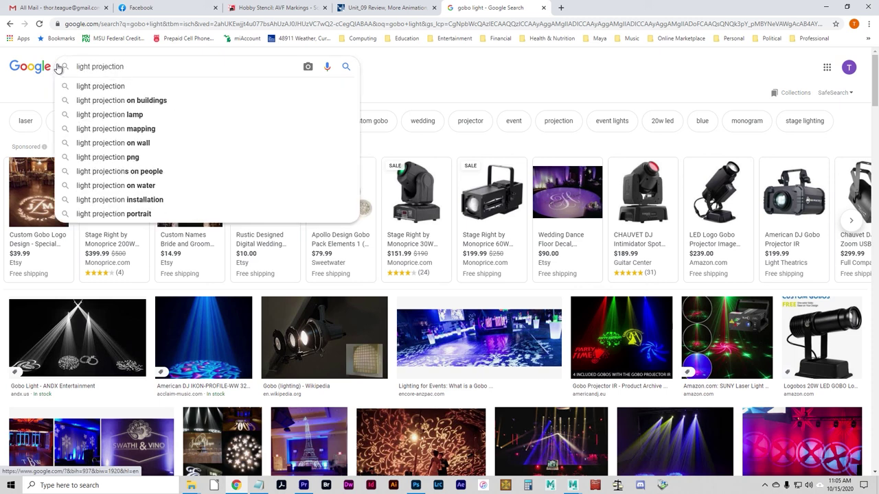
pyautogui.write(' imag')
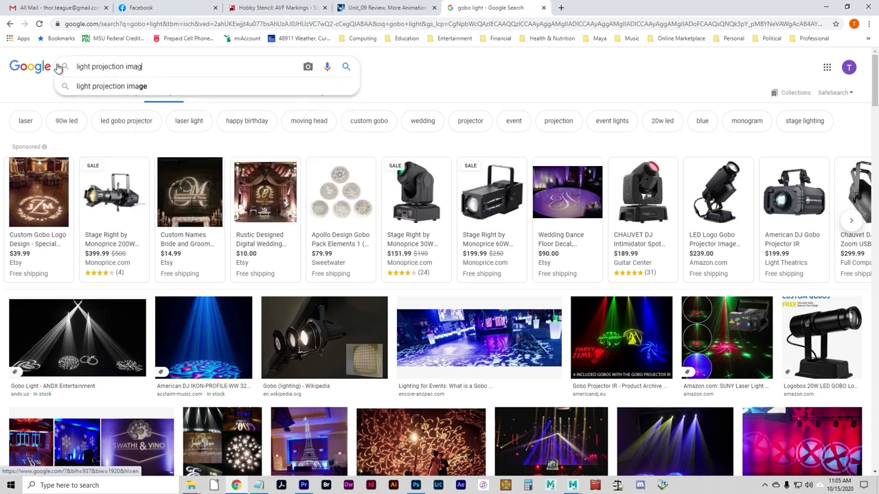
pyautogui.write('e')
pyautogui.press('Return')
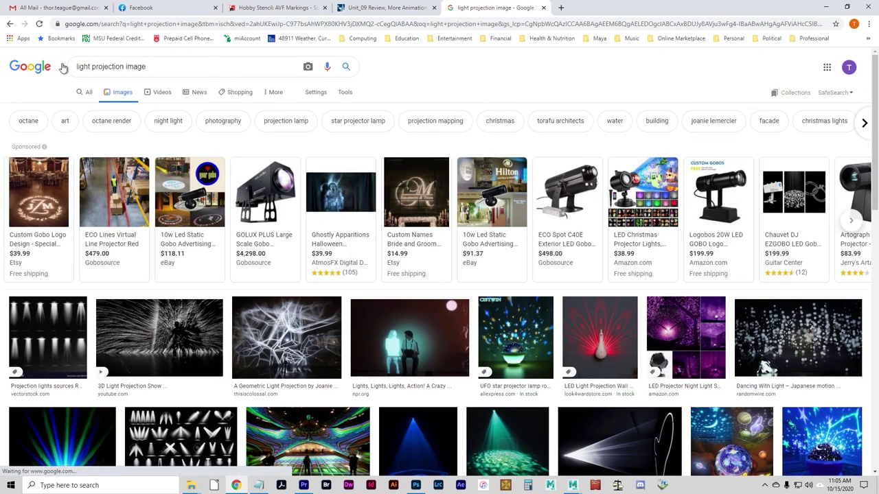
pyautogui.scroll(-2, 237, 236)
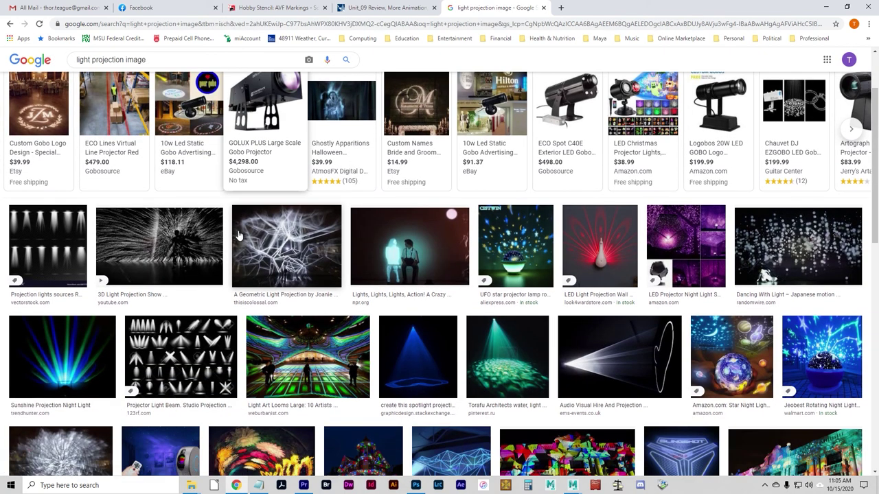
pyautogui.scroll(-5, 238, 235)
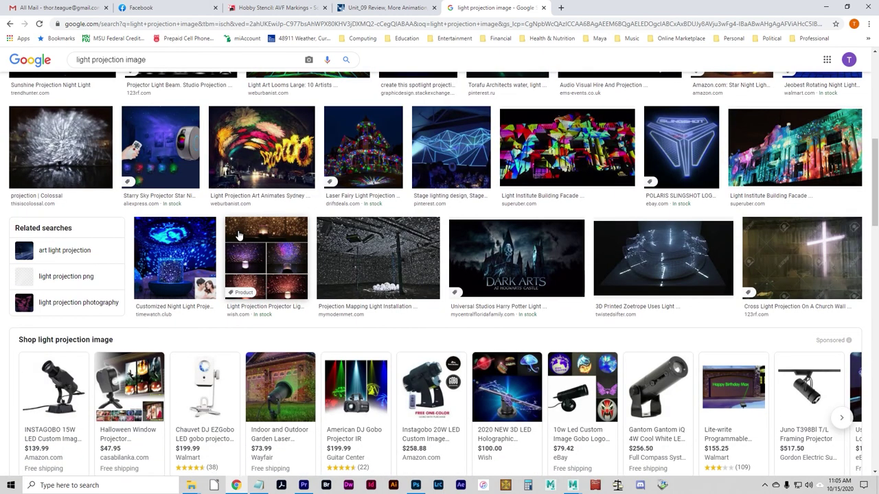
pyautogui.scroll(-6, 239, 235)
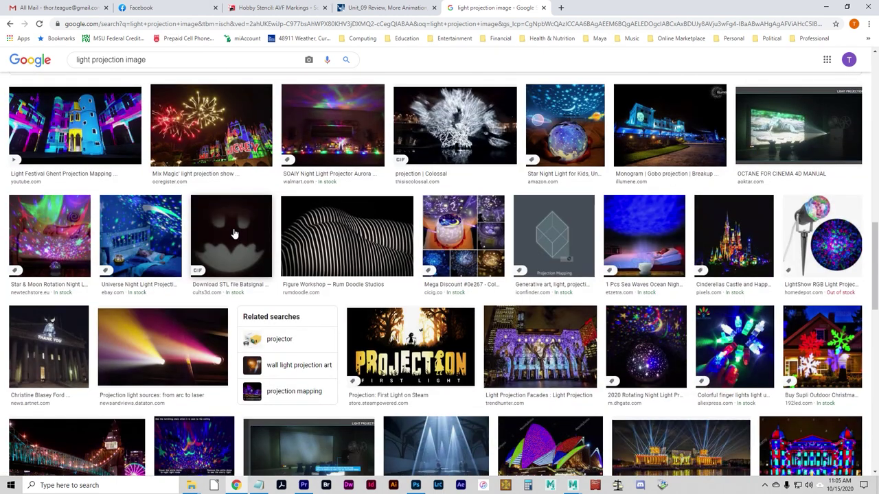
pyautogui.scroll(-2, 234, 235)
pyautogui.scroll(-5, 234, 233)
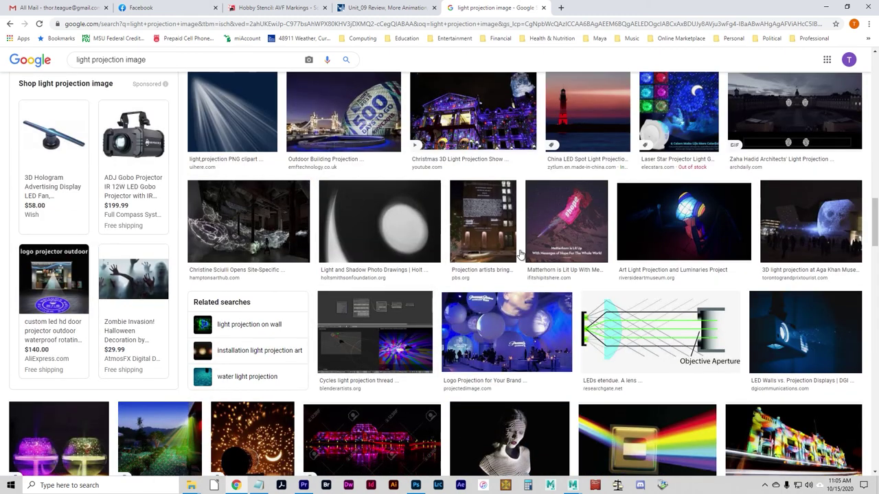
pyautogui.click(877, 251)
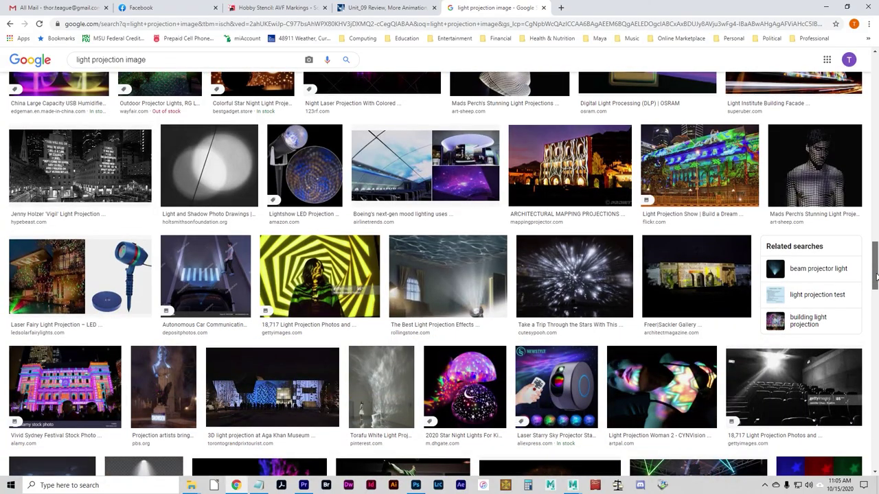
# Replace the image search with "gobo texture".
pyautogui.moveTo(877, 274); pyautogui.dragTo(877, 56)
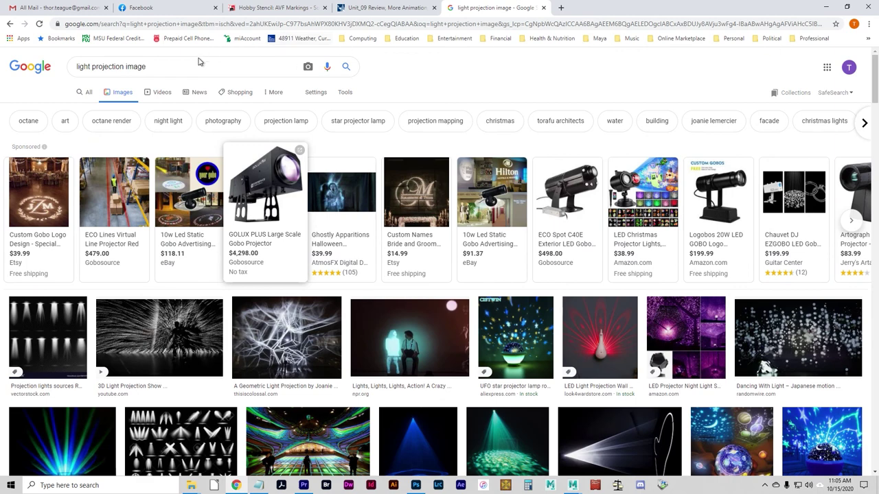
pyautogui.click(198, 62)
pyautogui.moveTo(176, 66); pyautogui.dragTo(77, 66)
pyautogui.write('go')
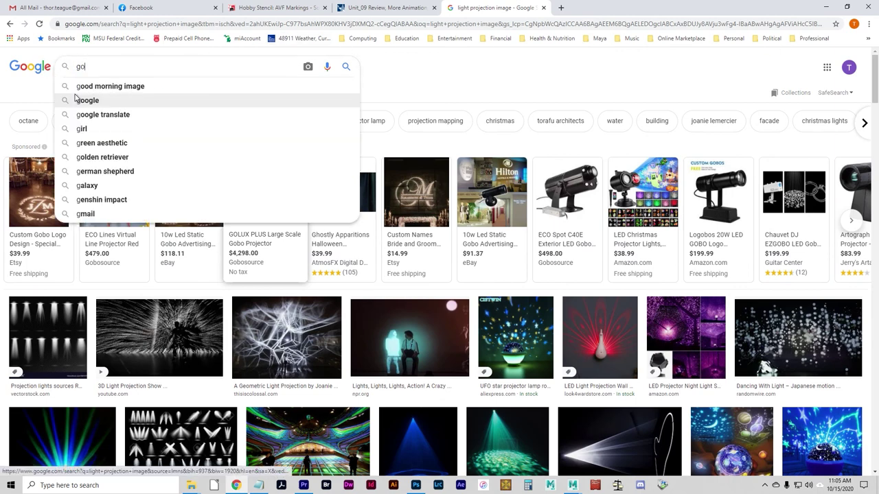
pyautogui.write('bo texture')
pyautogui.press('Return')
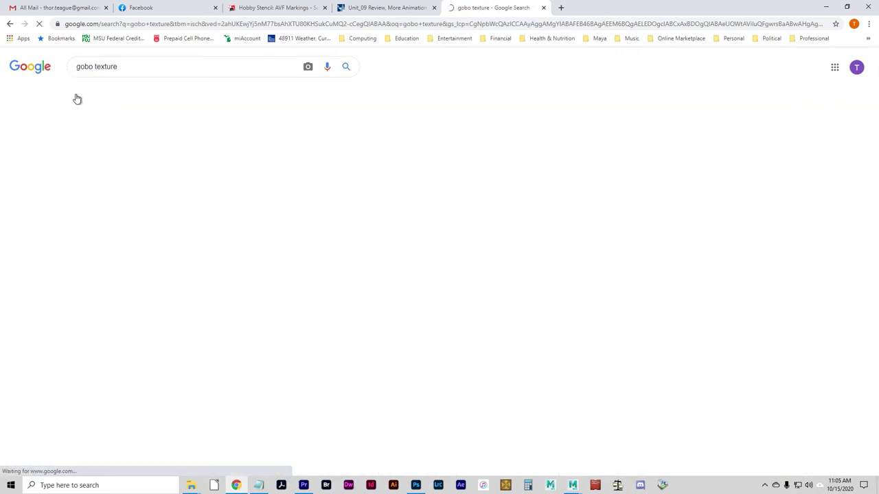
# Look through the gobo texture images for patterns such as branches, foliage, windows and water that could shape a light.
pyautogui.scroll(-2, 424, 337)
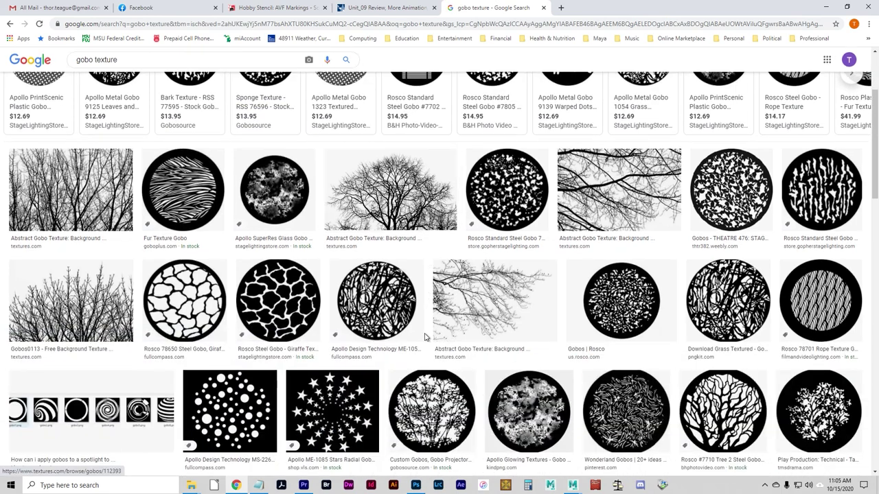
pyautogui.scroll(-2, 424, 336)
pyautogui.scroll(-3, 414, 335)
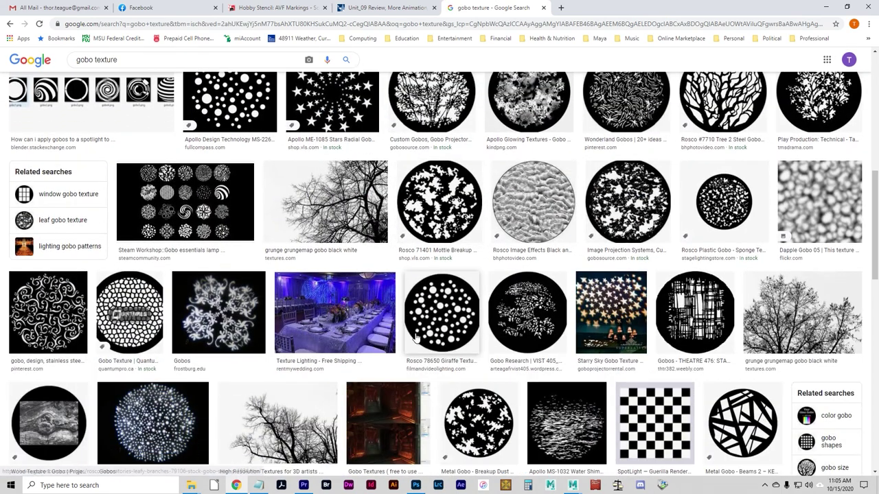
pyautogui.scroll(-4, 416, 336)
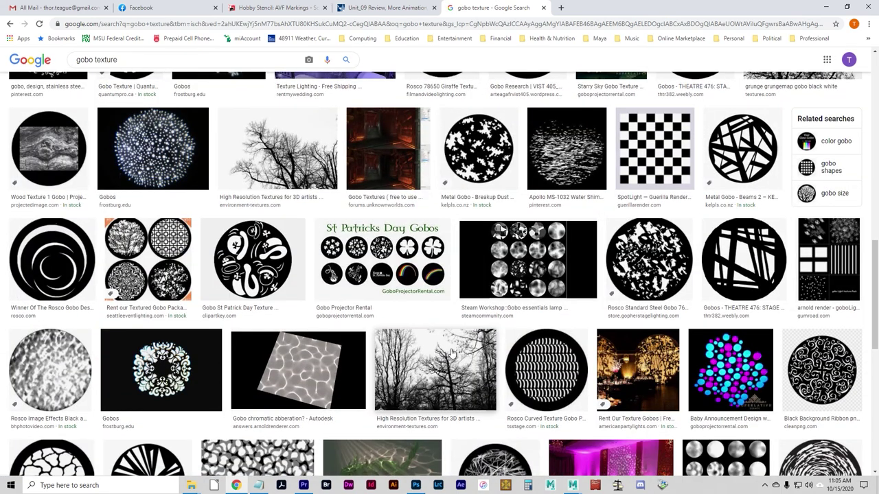
pyautogui.moveTo(874, 286); pyautogui.dragTo(872, 319)
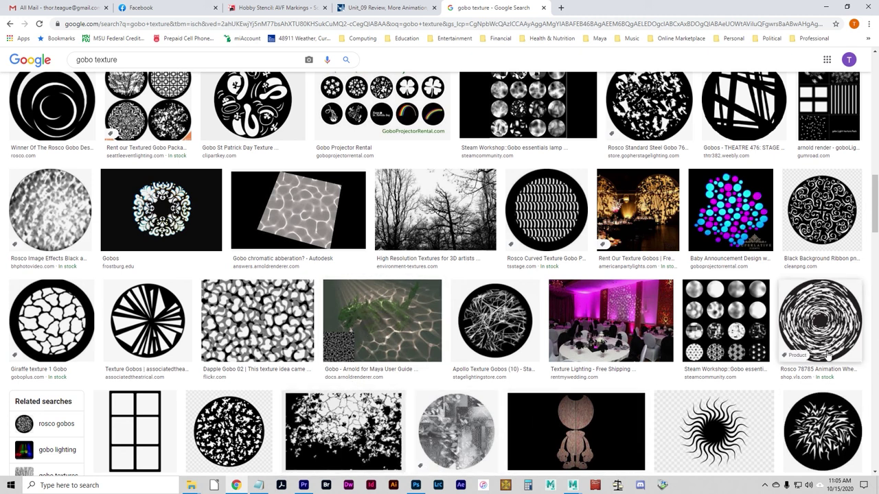
pyautogui.moveTo(876, 209); pyautogui.dragTo(876, 332)
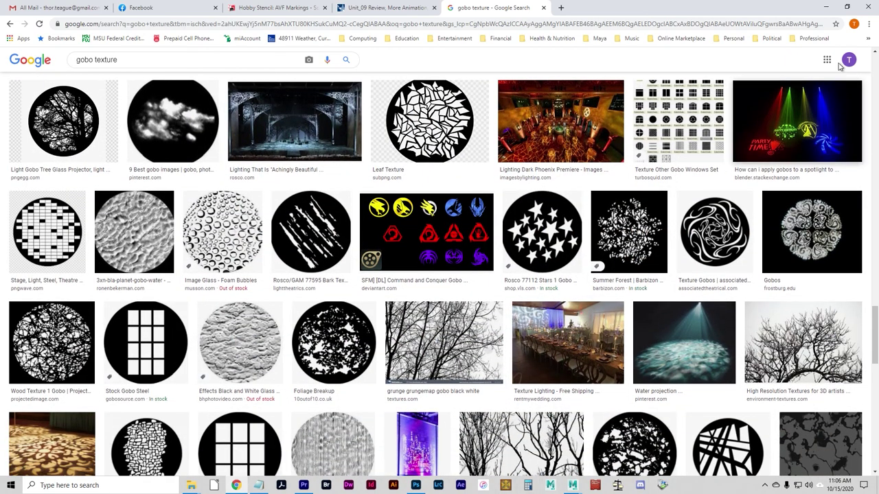
# Switch back to Maya and hide the spot light.
pyautogui.click(826, 8)
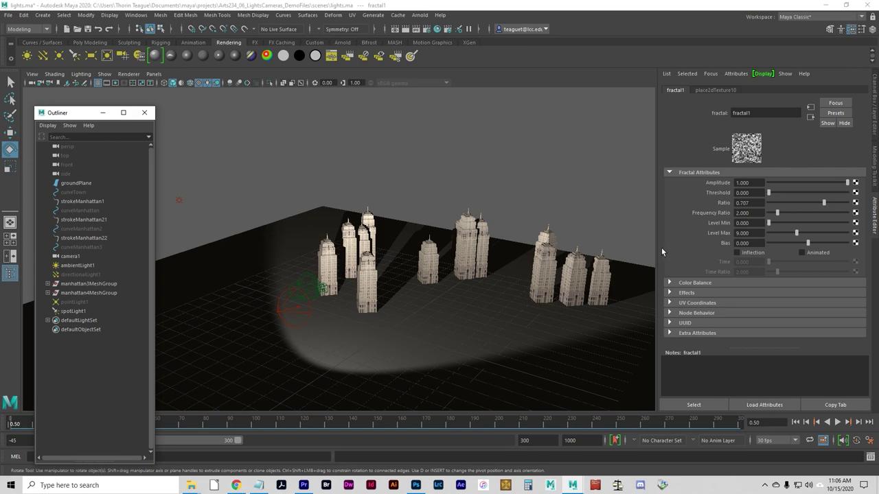
pyautogui.click(287, 318)
pyautogui.click(284, 311)
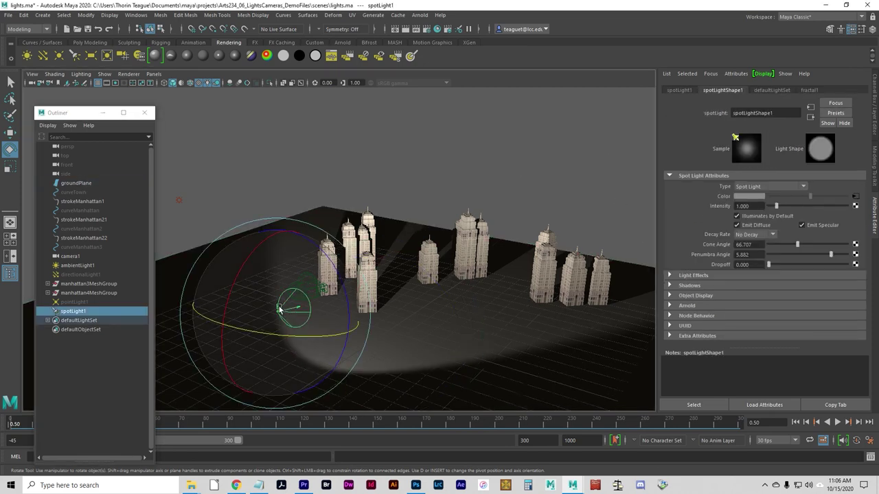
pyautogui.hotkey('ctrl', 'h')
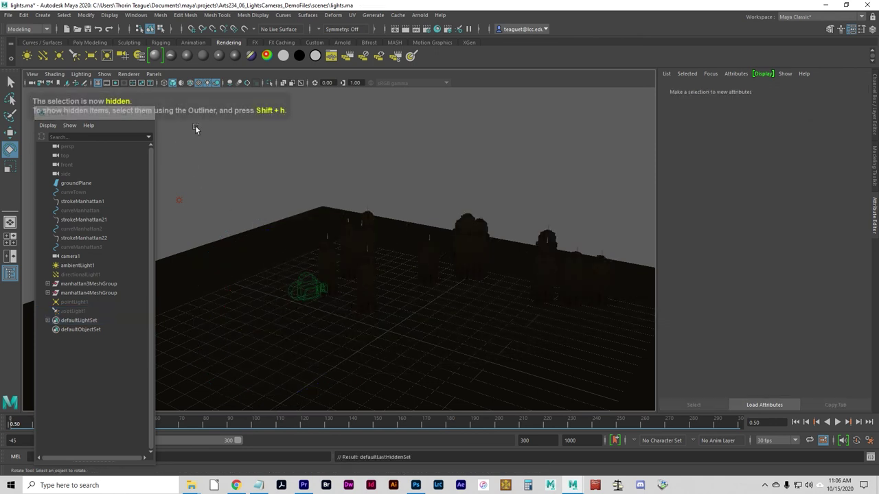
# Create an area light, raise it above the city and rotate it to shine down on the ground.
pyautogui.click(48, 15)
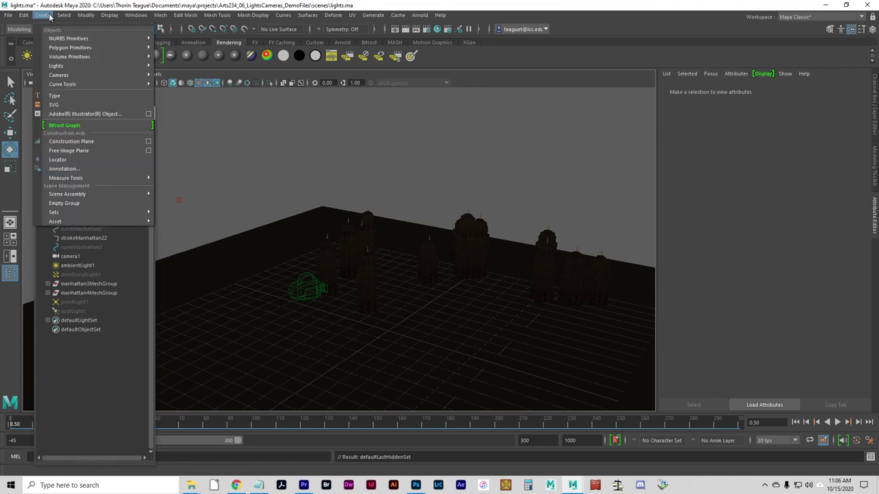
pyautogui.moveTo(152, 75)
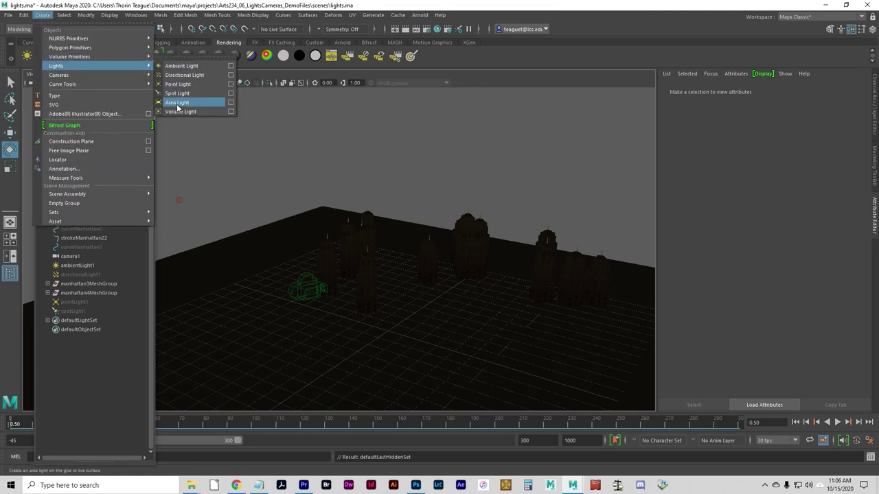
pyautogui.click(180, 102)
pyautogui.press('w')
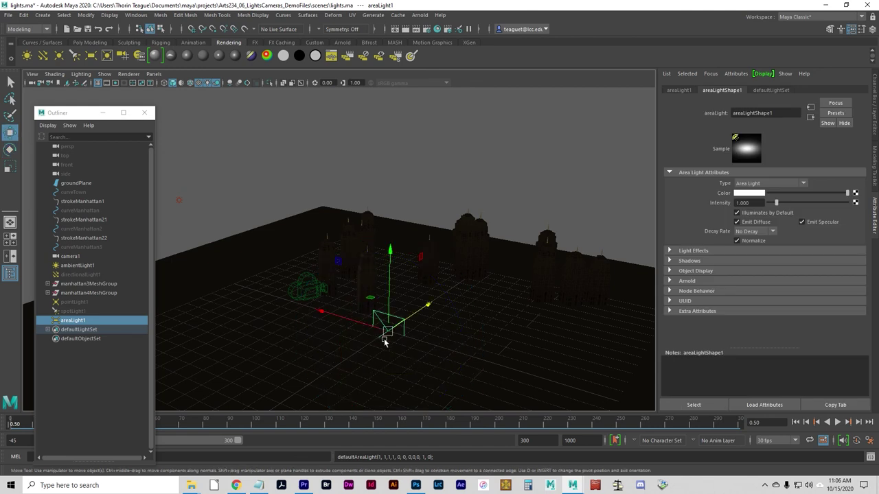
pyautogui.moveTo(395, 292); pyautogui.dragTo(394, 174)
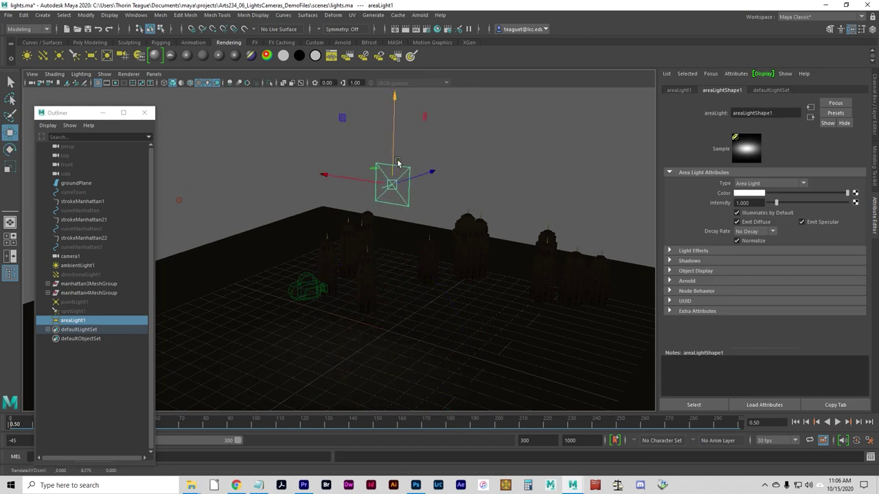
pyautogui.press('e')
pyautogui.moveTo(361, 133); pyautogui.dragTo(404, 261)
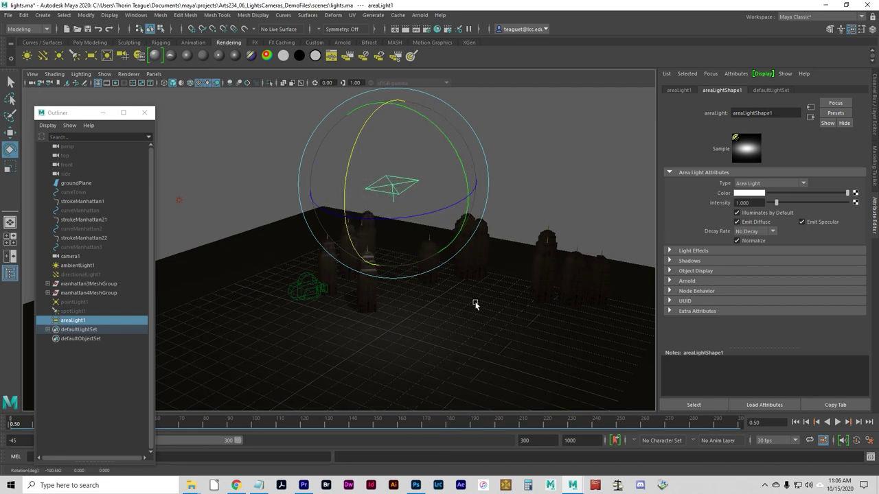
# Scale up the area light and shift it over the buildings so that it spans more of the city.
pyautogui.keyDown('alt'); pyautogui.moveTo(427, 299); pyautogui.dragTo(418, 254); pyautogui.keyUp('alt')
pyautogui.press('r')
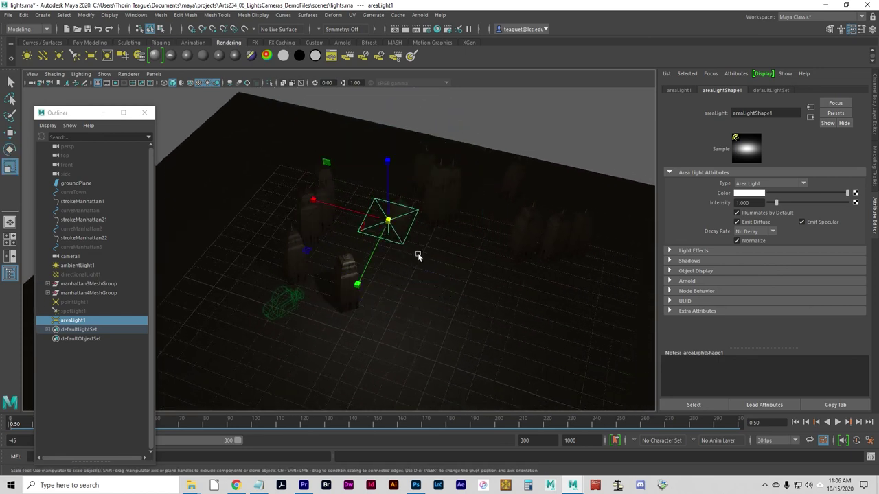
pyautogui.moveTo(390, 221); pyautogui.dragTo(427, 242)
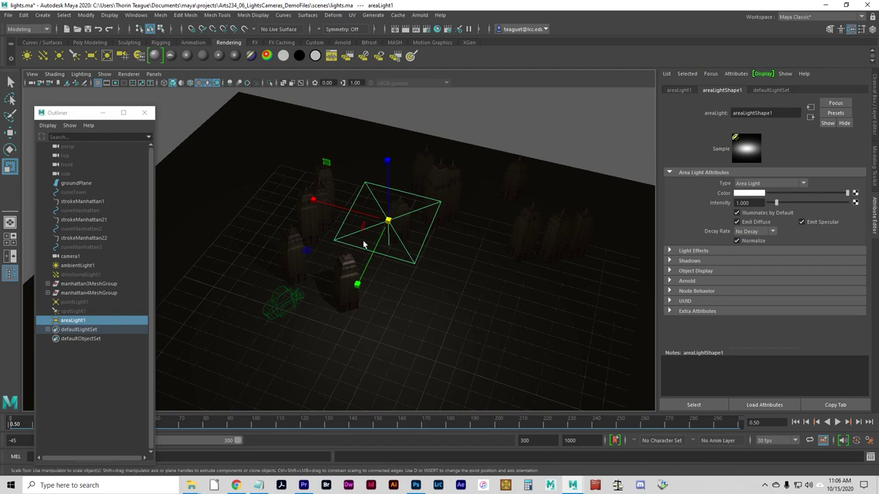
pyautogui.keyDown('alt'); pyautogui.moveTo(477, 274); pyautogui.dragTo(518, 315); pyautogui.keyUp('alt')
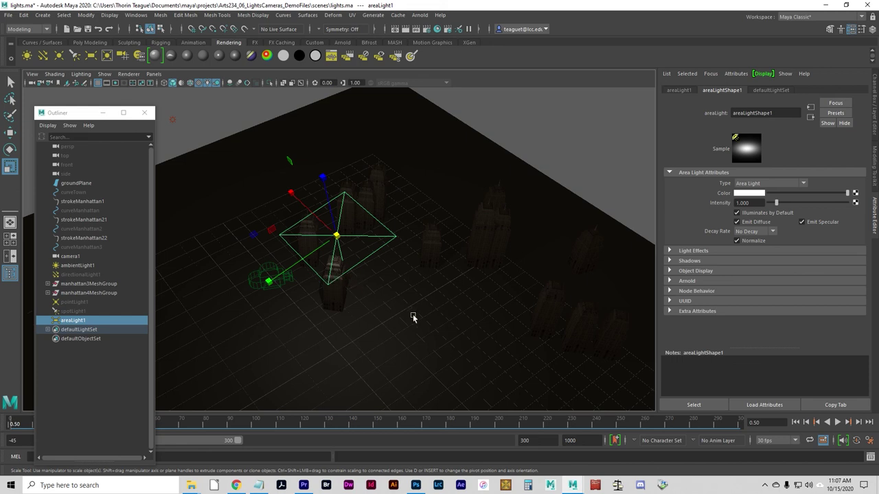
pyautogui.press('w')
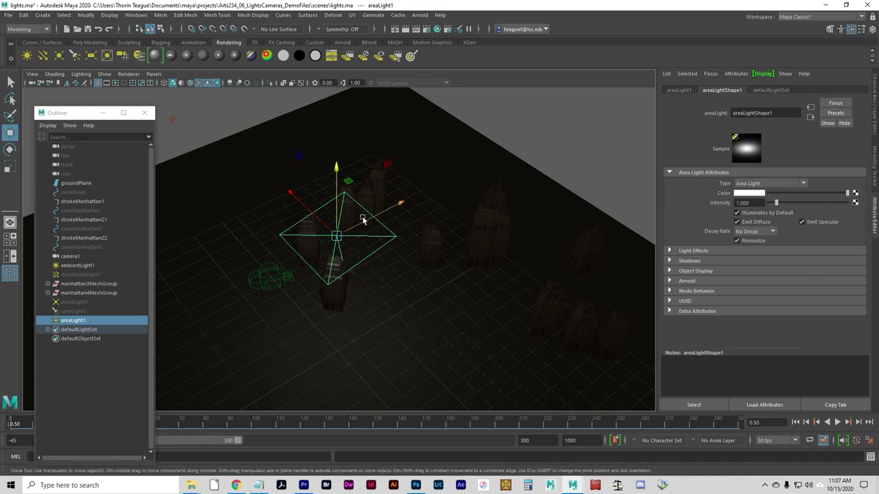
pyautogui.moveTo(399, 202); pyautogui.dragTo(350, 276)
pyautogui.press('r')
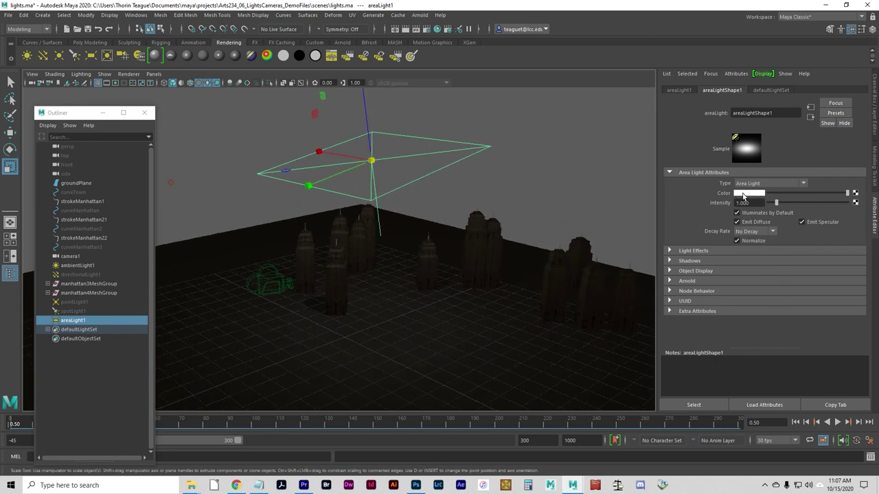
# Set the area light's intensity to about 6.4 and enable depth map shadows with resolution 2414, filter size 2 and bias 0.120.
pyautogui.moveTo(776, 204); pyautogui.dragTo(819, 197)
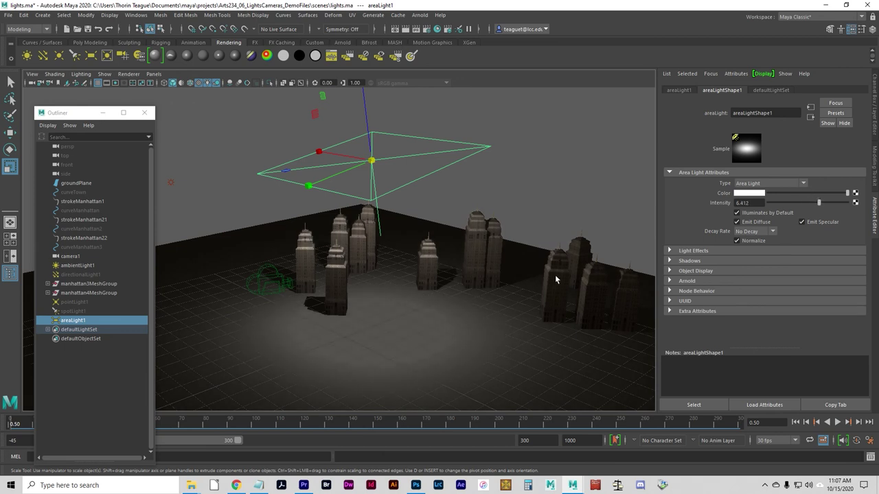
pyautogui.click(690, 261)
pyautogui.scroll(-5, 796, 299)
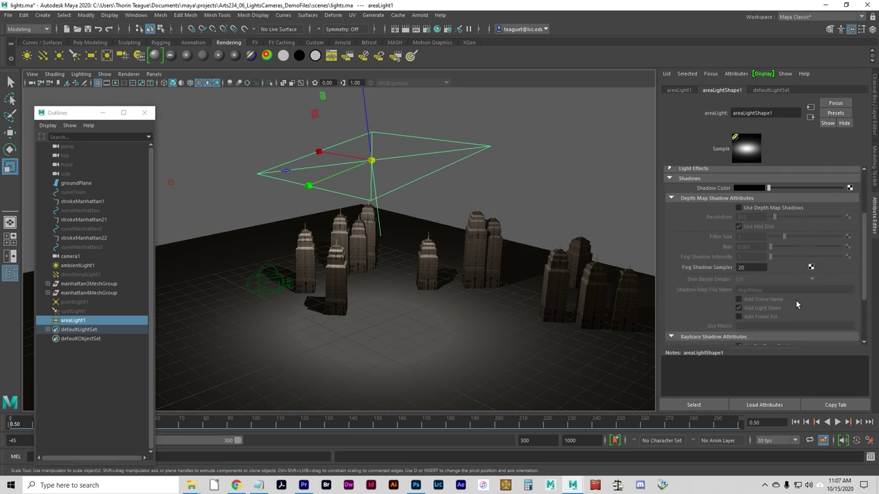
pyautogui.scroll(3, 752, 268)
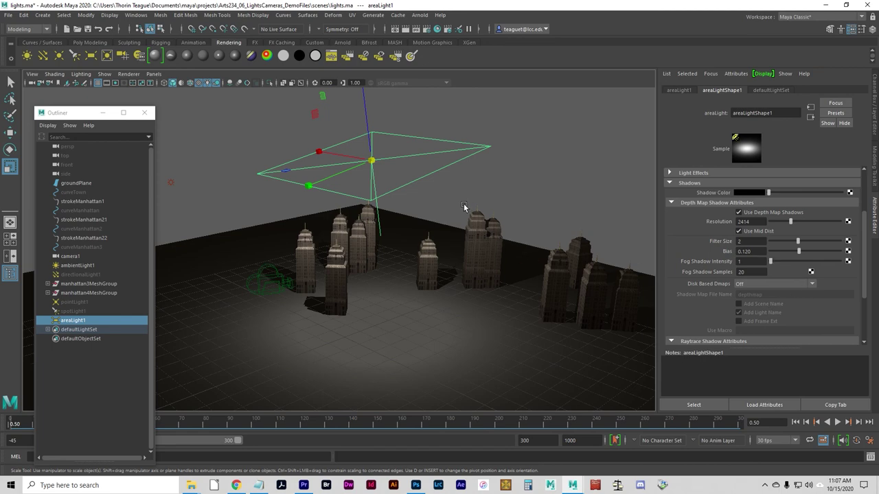
# Render the perspective view in Maya Software to check the area light's falloff and shadows, and close the render.
pyautogui.click(411, 55)
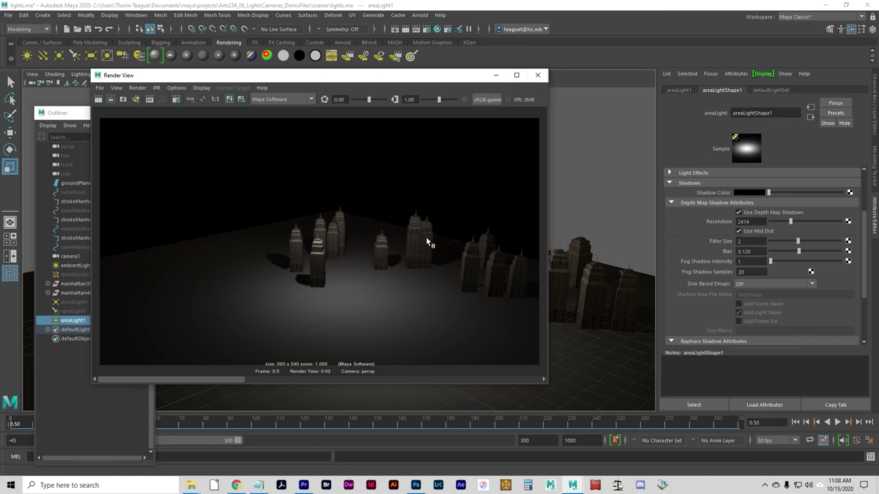
pyautogui.click(540, 75)
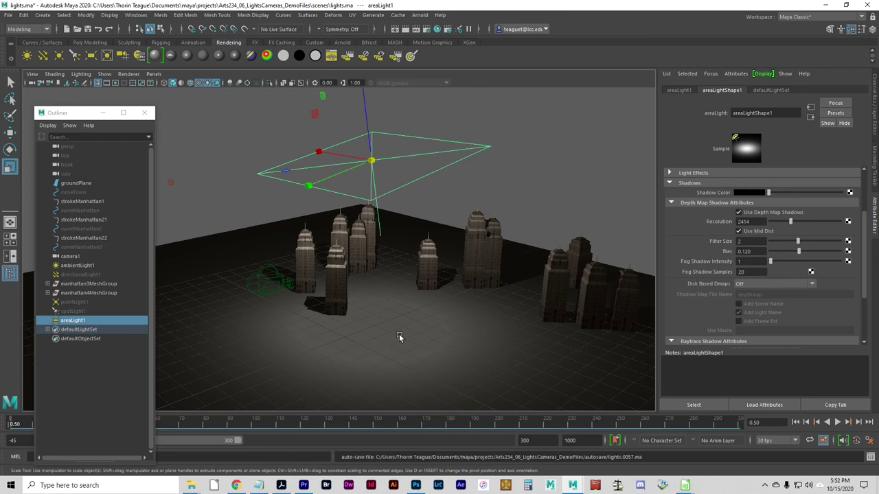
# Start a new empty scene, discarding the changes to lights.ma.
pyautogui.click(8, 14)
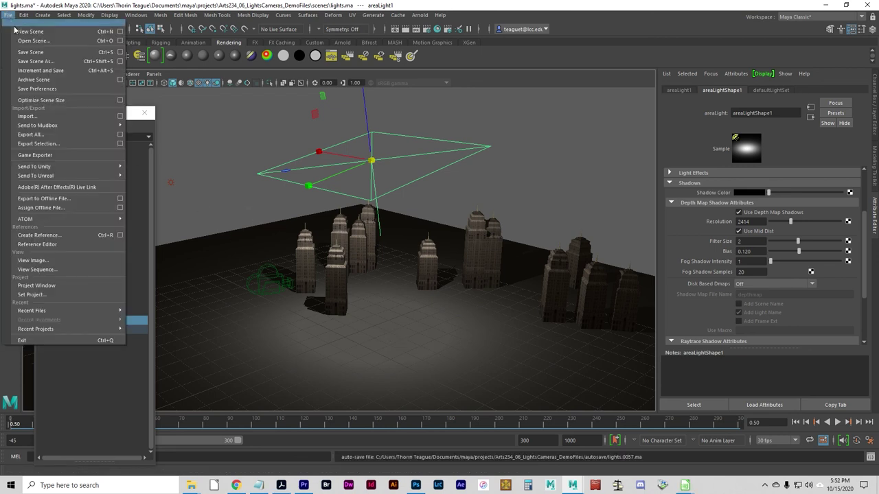
pyautogui.click(27, 32)
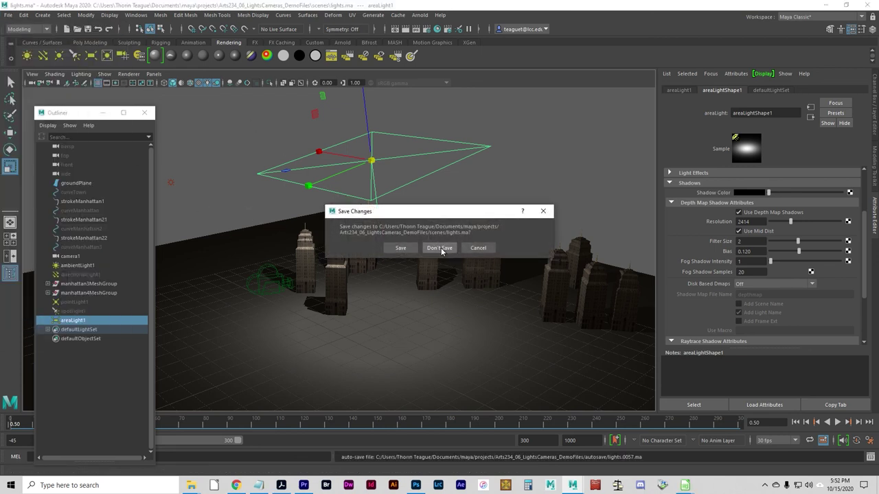
pyautogui.click(440, 248)
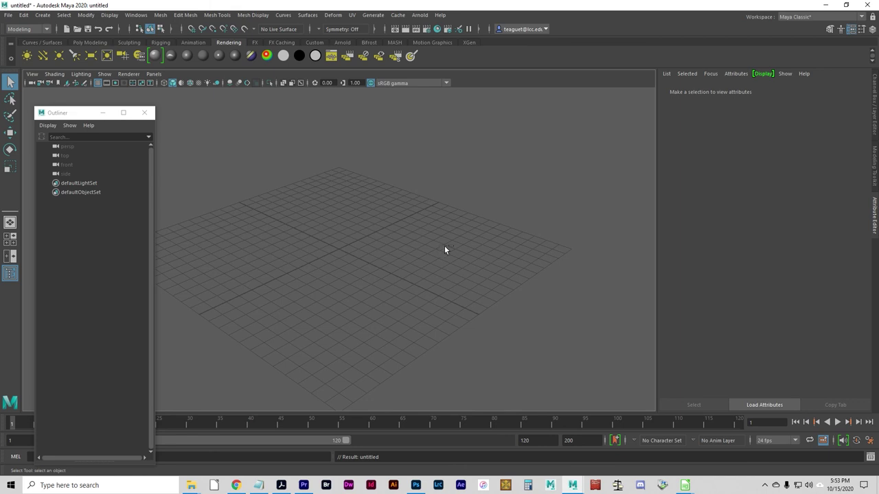
# Open raytracing.ma from the project's scenes without saving the untitled scene, dismiss the load notices and close the extra Outliner window.
pyautogui.hotkey('ctrl', 'o')
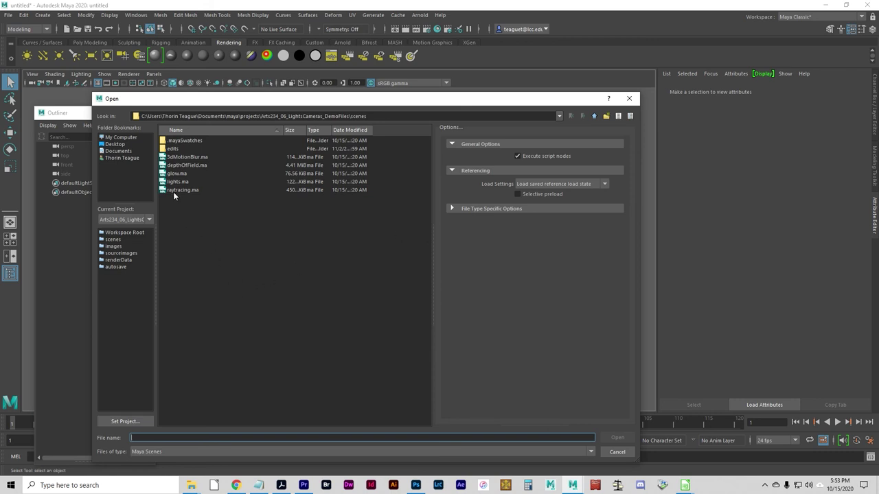
pyautogui.click(176, 190)
pyautogui.click(617, 440)
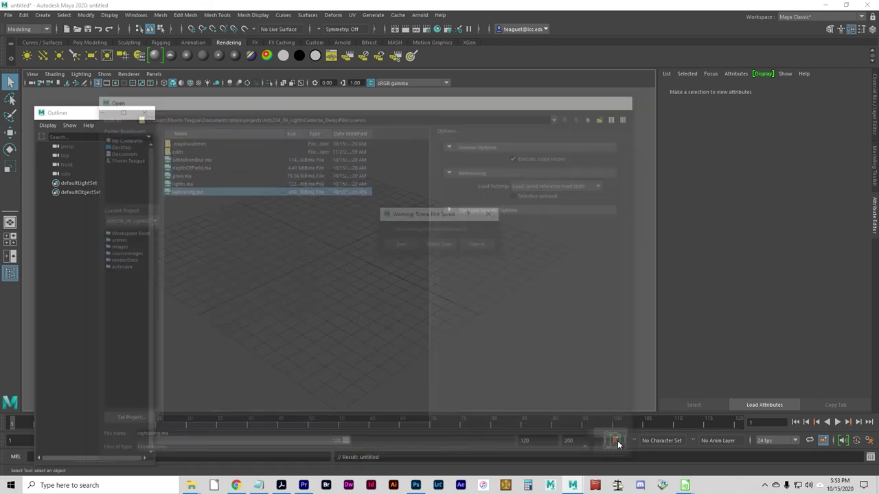
pyautogui.click(439, 245)
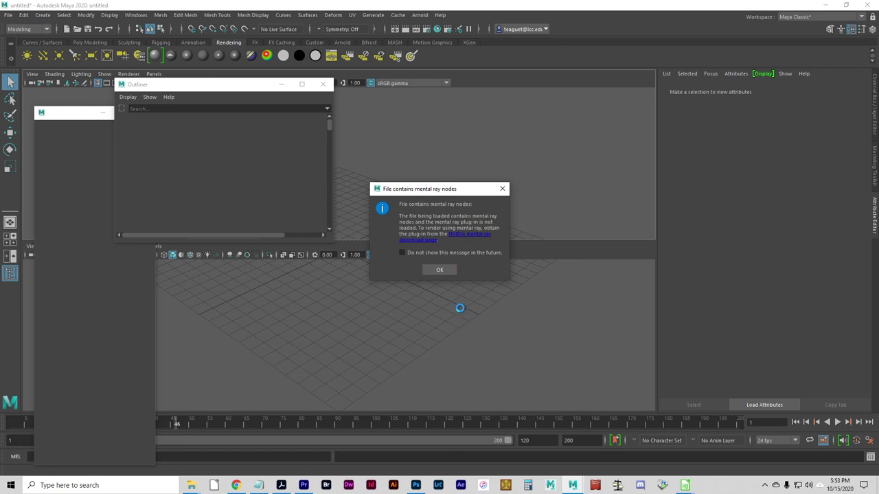
pyautogui.click(438, 270)
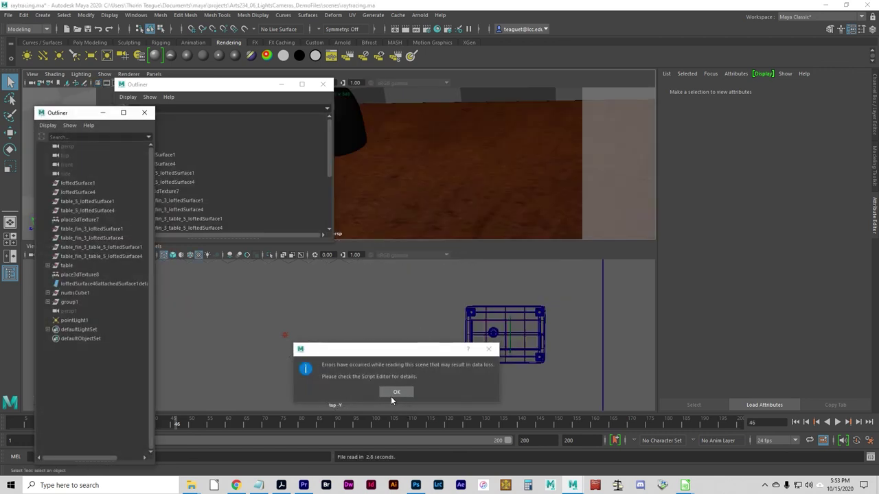
pyautogui.click(396, 392)
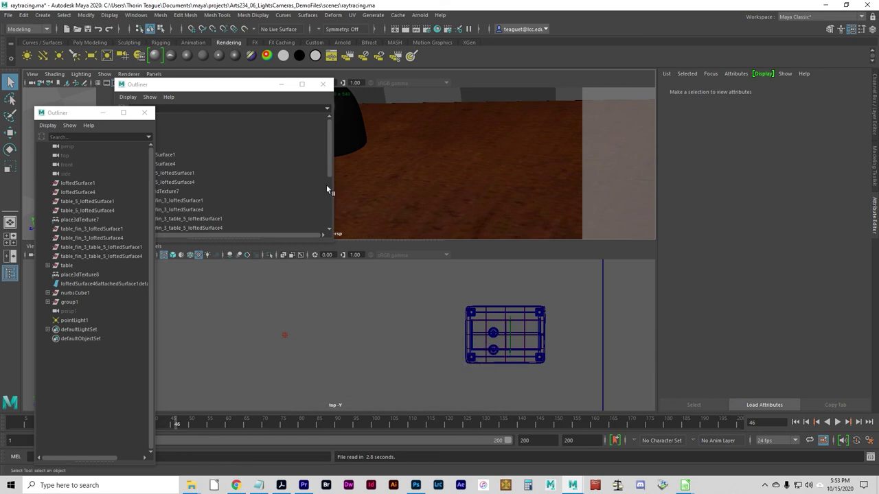
pyautogui.click(325, 84)
pyautogui.click(326, 84)
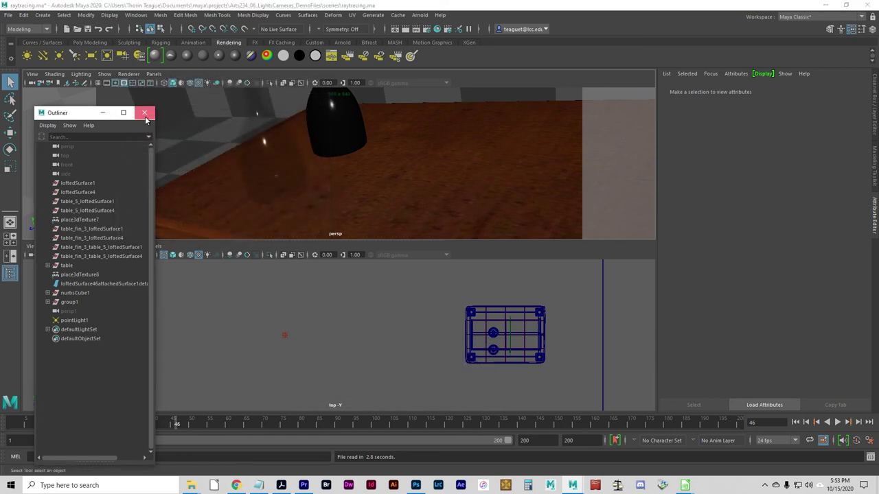
# Close the Outliner, show only the perspective view, and check it with a Maya Software render before closing the Render View.
pyautogui.click(150, 112)
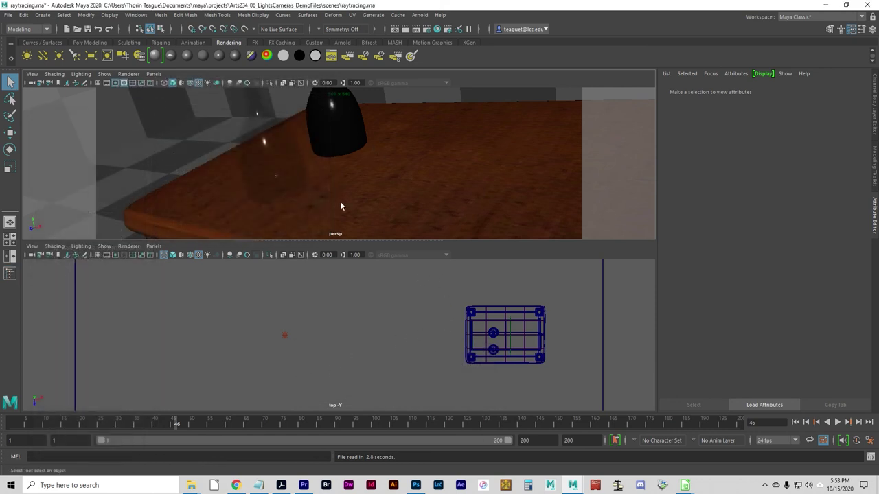
pyautogui.click(10, 230)
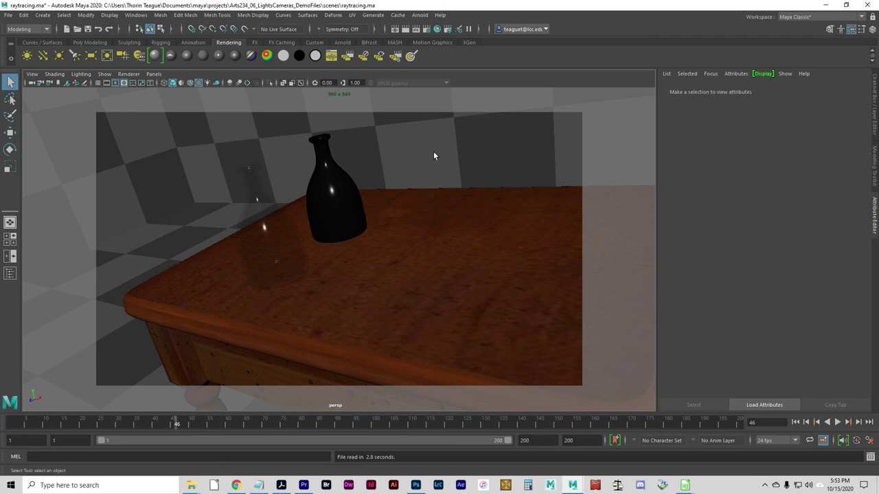
pyautogui.click(405, 29)
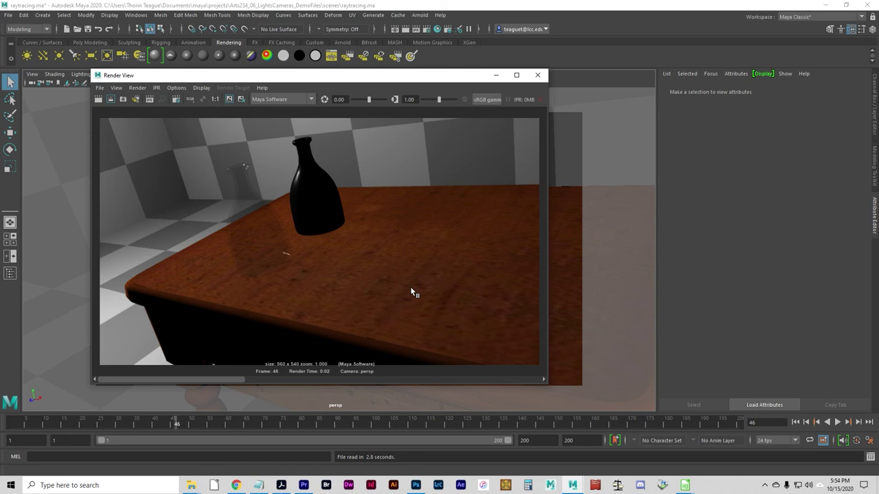
pyautogui.click(537, 75)
# Start an IPR render and mark a tuning region around the bottles, moving the Render View aside.
pyautogui.click(417, 30)
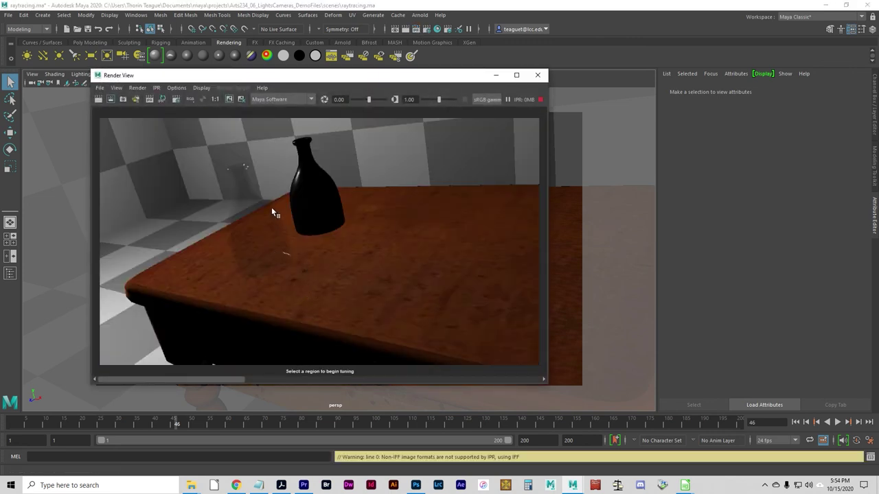
pyautogui.moveTo(211, 144); pyautogui.dragTo(341, 263)
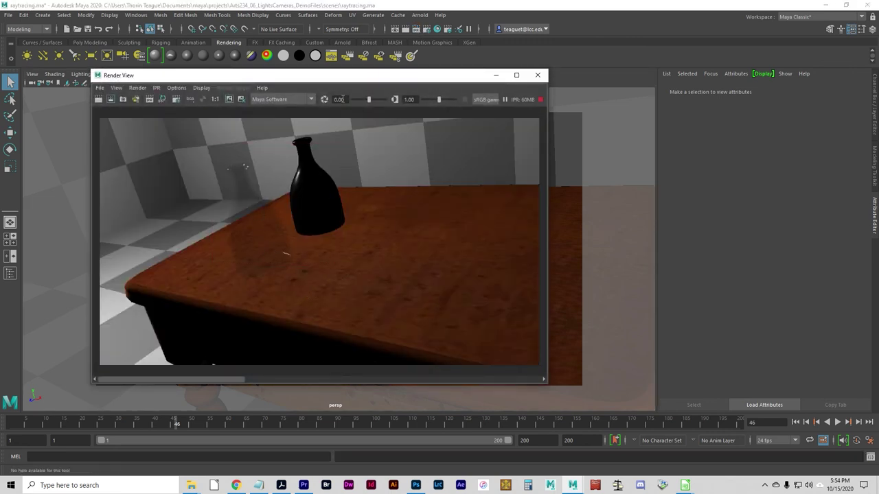
pyautogui.moveTo(348, 85); pyautogui.dragTo(242, 85)
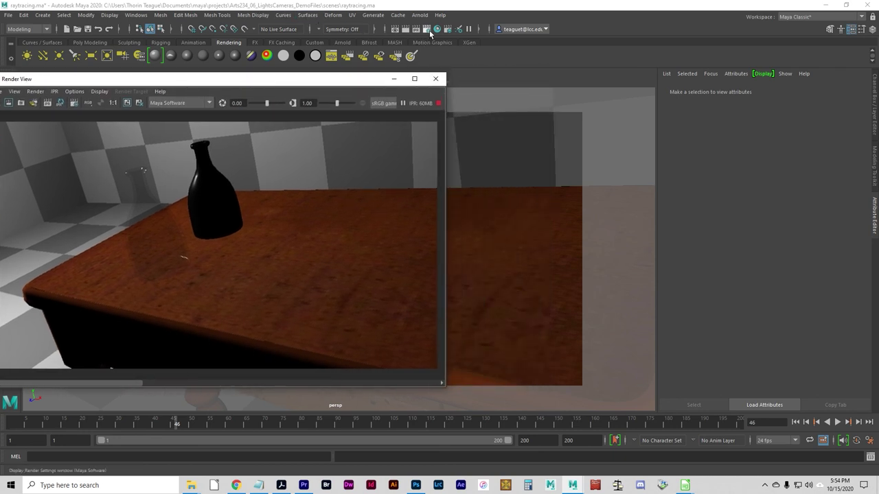
# Set the Maya Software anti-aliasing quality preset to 3D motion blur production in the render settings.
pyautogui.click(427, 30)
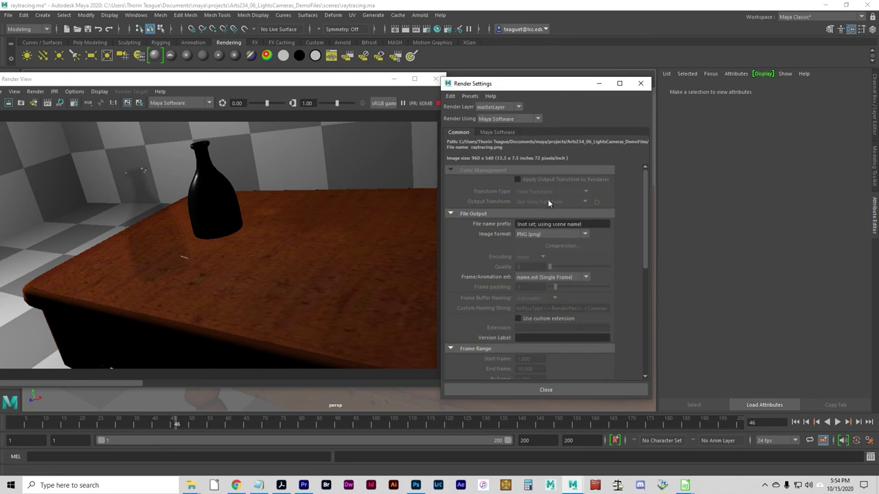
pyautogui.click(499, 131)
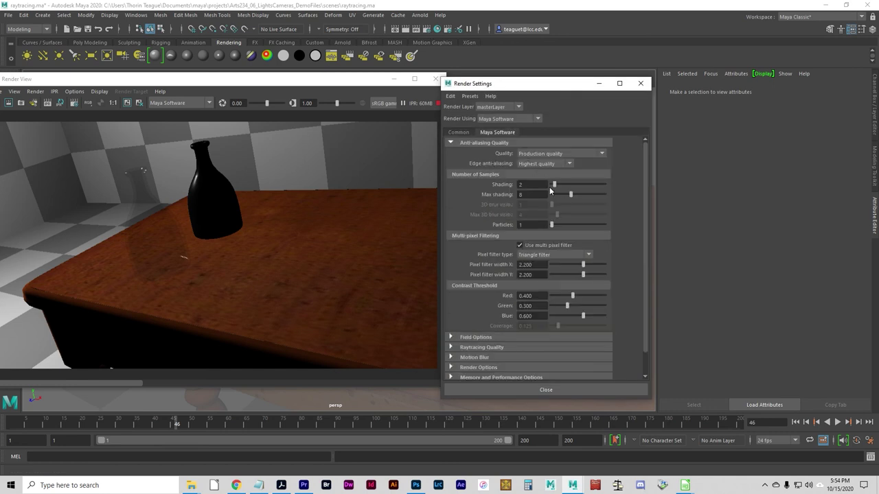
pyautogui.click(537, 155)
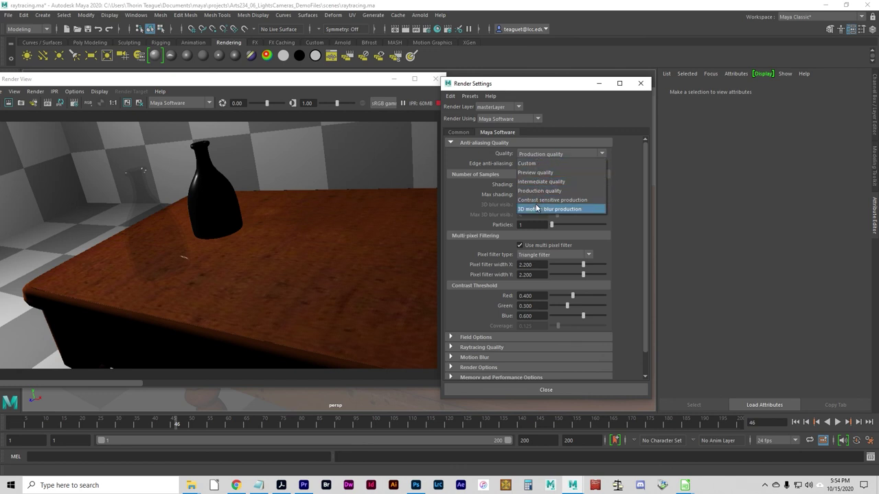
pyautogui.click(527, 209)
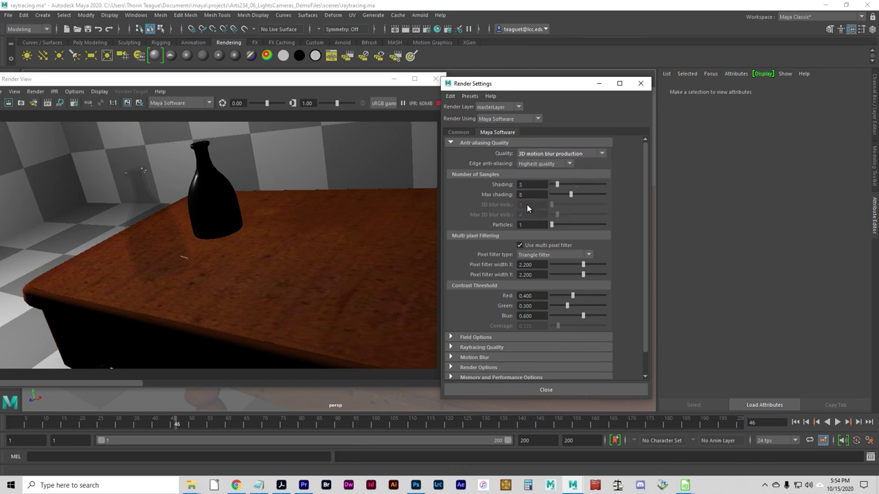
pyautogui.click(547, 155)
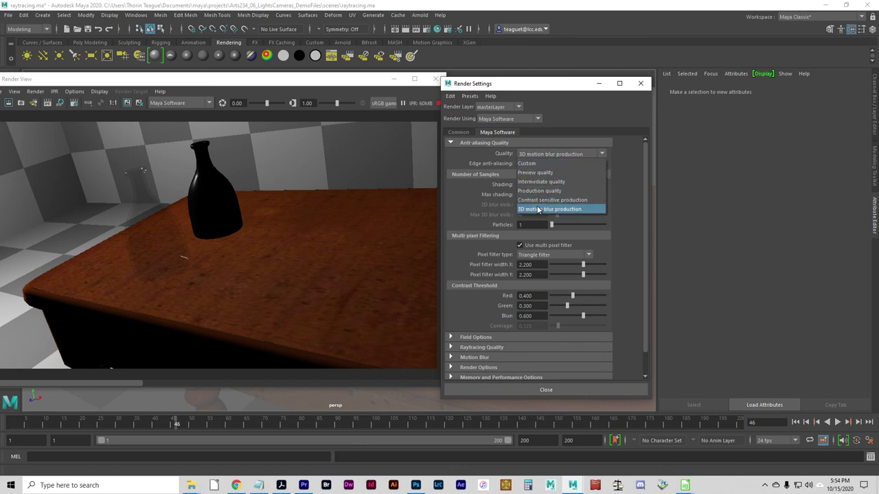
pyautogui.click(546, 208)
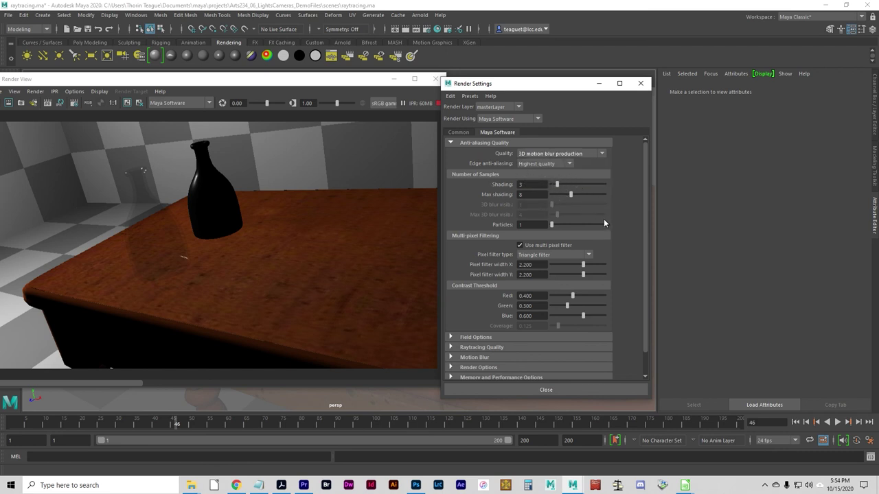
# Enable Raytracing in the Maya Software raytracing quality settings and close the render settings.
pyautogui.scroll(-1, 631, 248)
pyautogui.scroll(1, 628, 247)
pyautogui.click(473, 146)
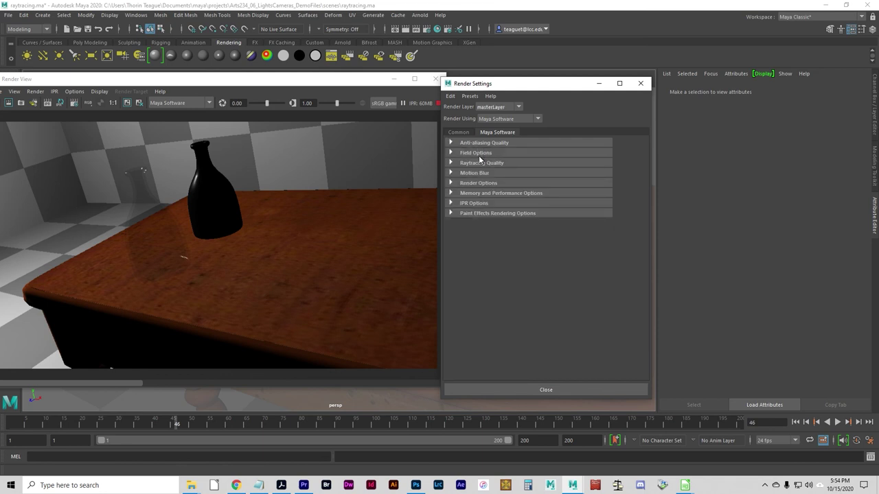
pyautogui.click(473, 163)
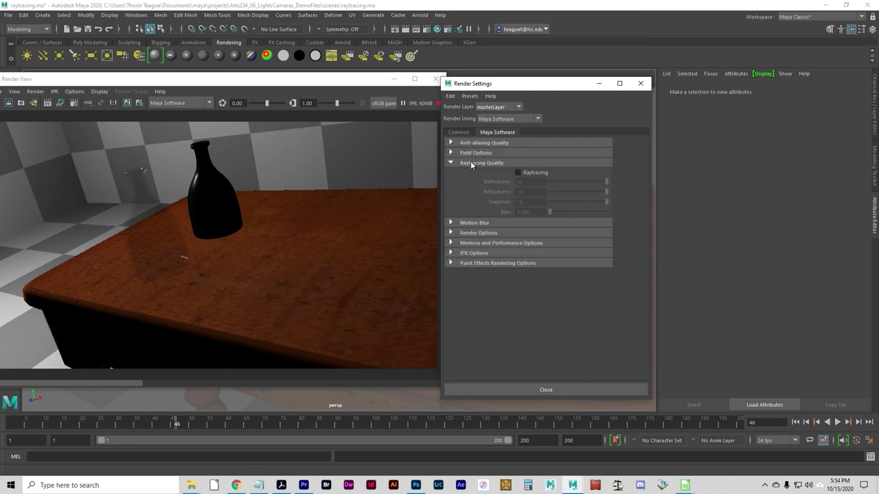
pyautogui.click(518, 173)
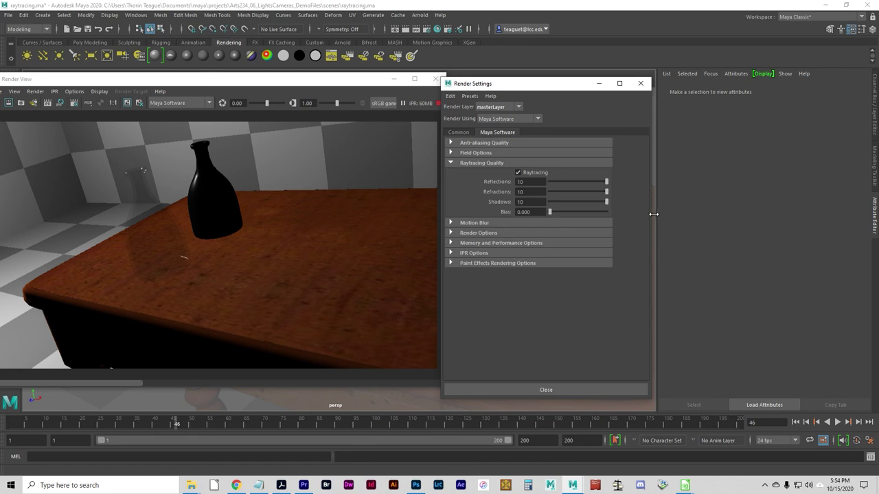
pyautogui.click(519, 392)
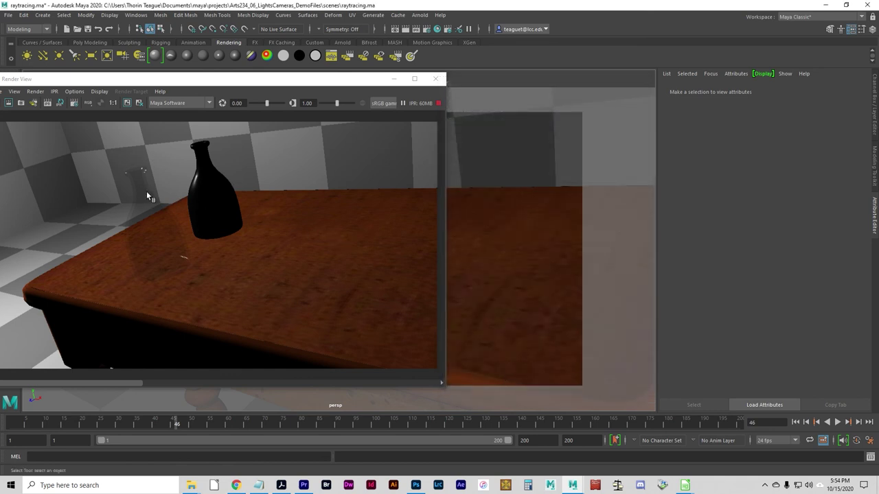
# Try refreshing the IPR preview, make a regular raytraced render of the perspective view instead, keep the image, and minimize the Render View.
pyautogui.click(59, 103)
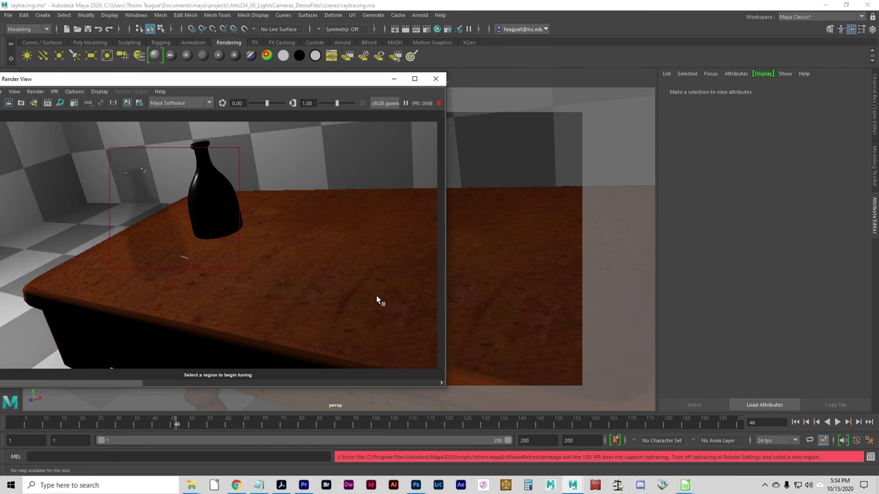
pyautogui.click(435, 78)
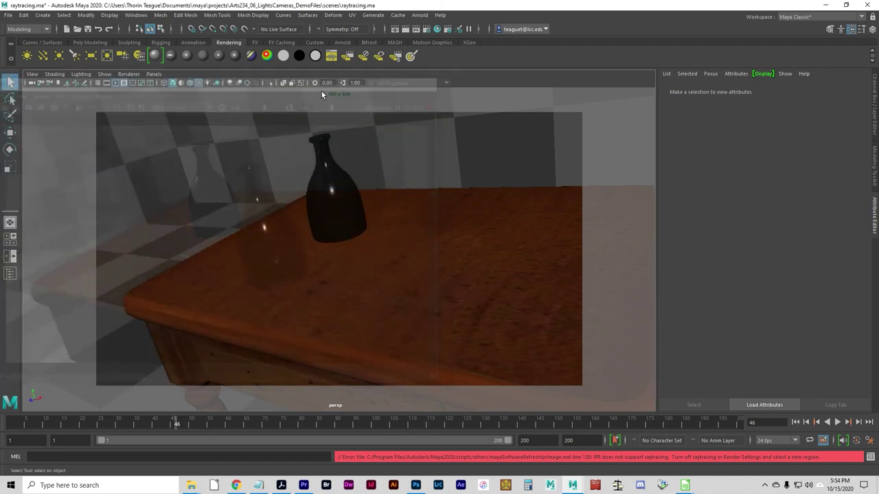
pyautogui.click(406, 29)
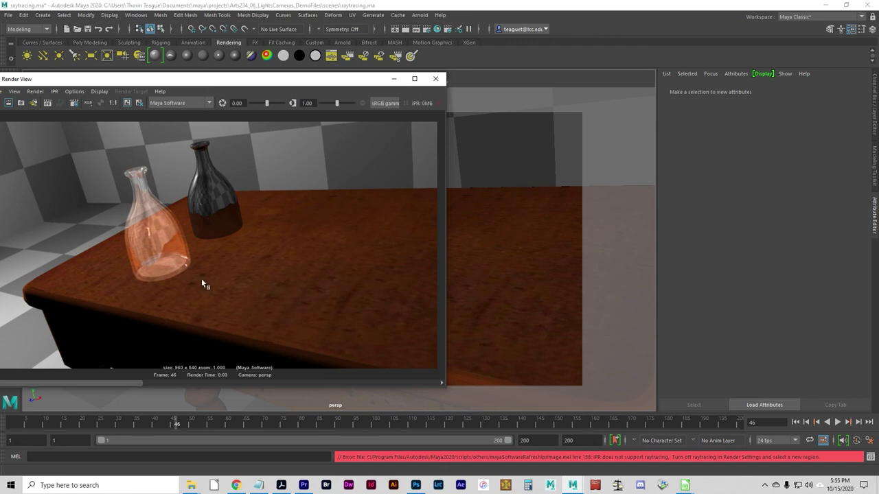
pyautogui.moveTo(217, 79); pyautogui.dragTo(259, 84)
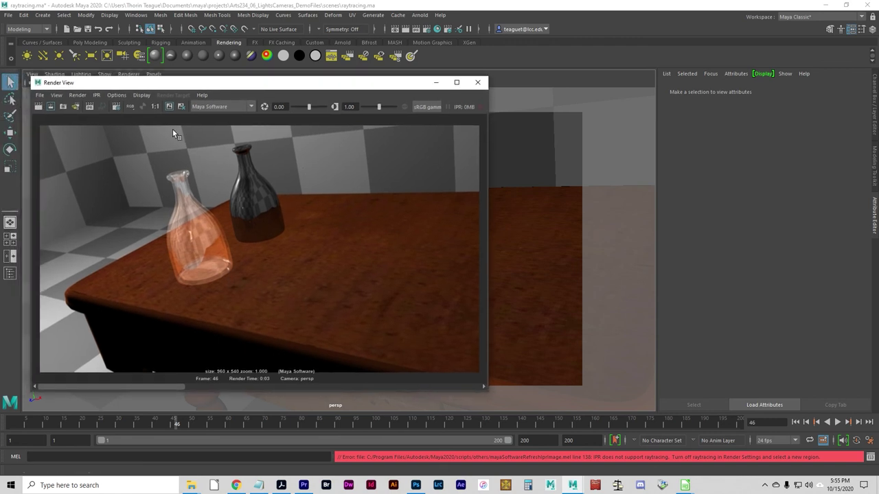
pyautogui.click(169, 107)
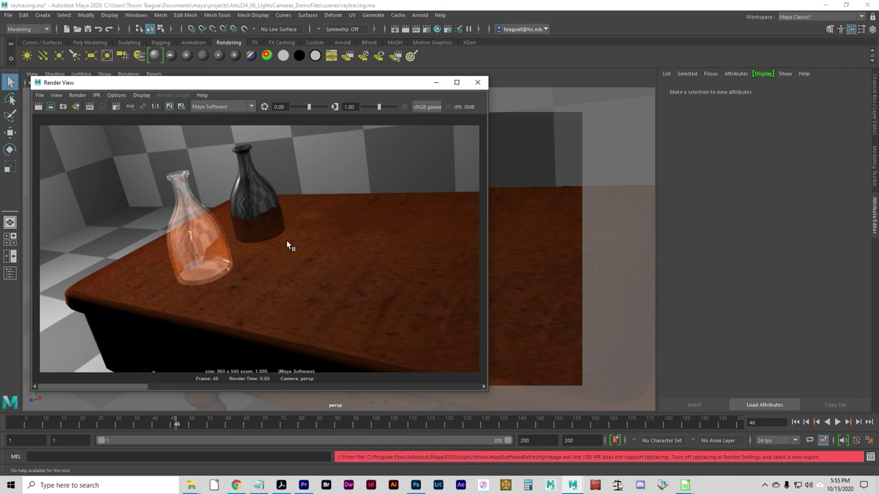
pyautogui.click(436, 83)
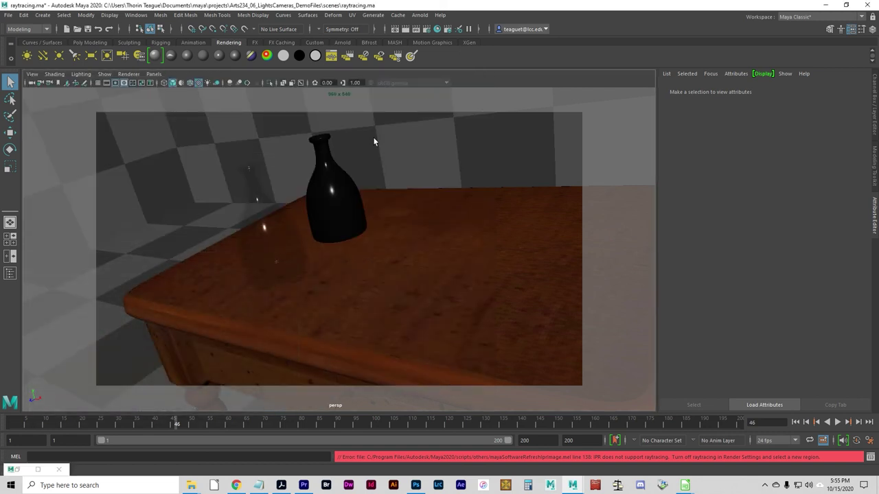
# Select the black bottle on the table and rename its Blinn material to chrome.
pyautogui.click(337, 198)
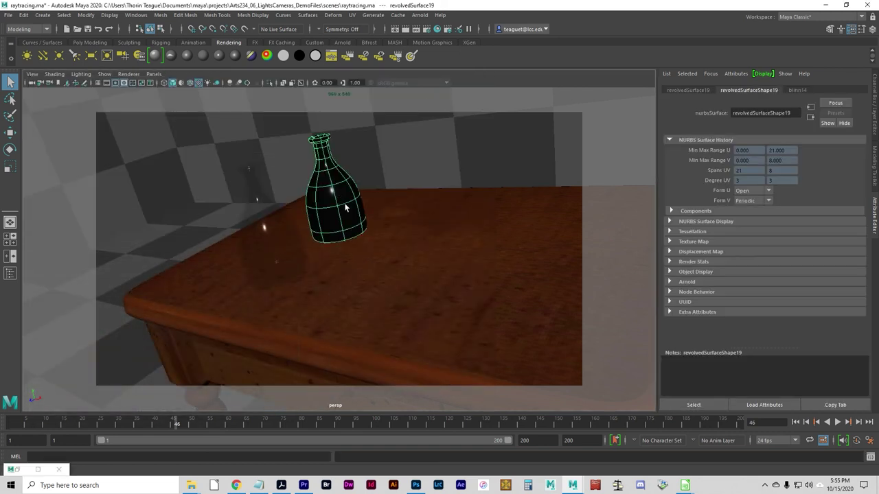
pyautogui.click(797, 91)
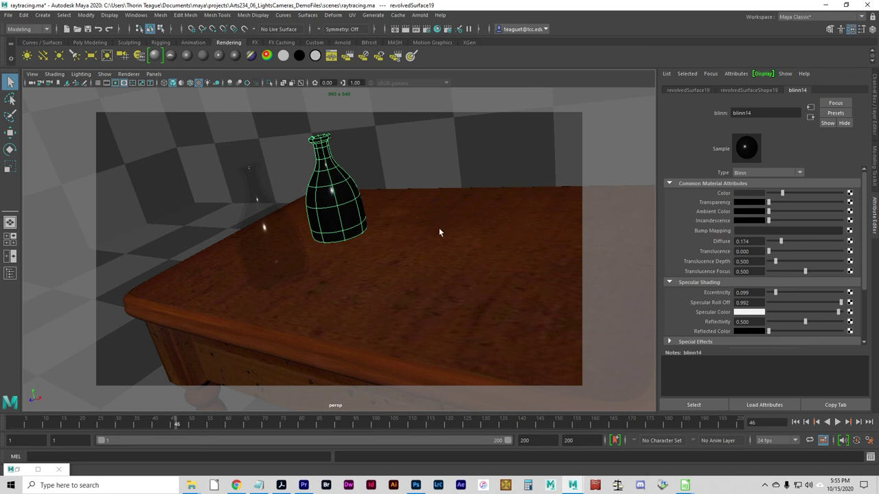
pyautogui.click(760, 114)
pyautogui.moveTo(777, 114); pyautogui.dragTo(721, 116)
pyautogui.write('chrome')
pyautogui.press('Return')
# Set the chrome material's reflectivity to 0.9.
pyautogui.click(755, 322)
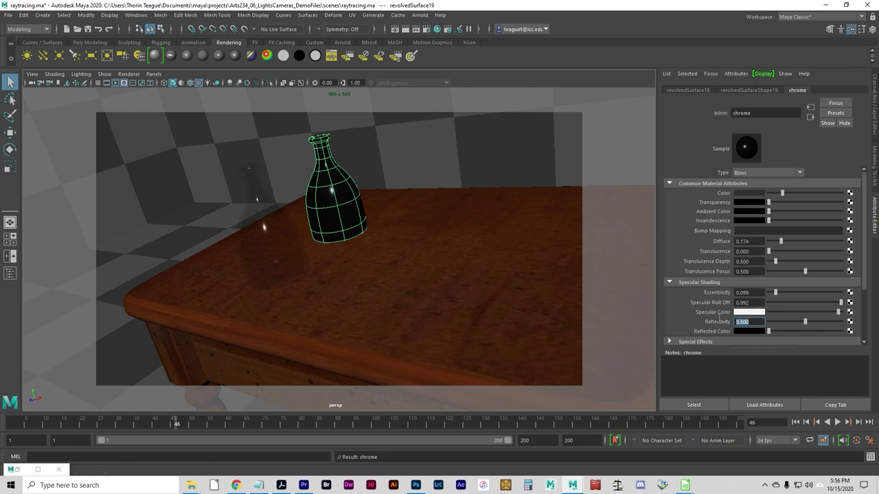
pyautogui.write('0.9')
pyautogui.press('Return')
# Set the chrome material's color to a muted grey-cyan with hue 188.54, saturation 0.269 and value 0.519.
pyautogui.click(744, 194)
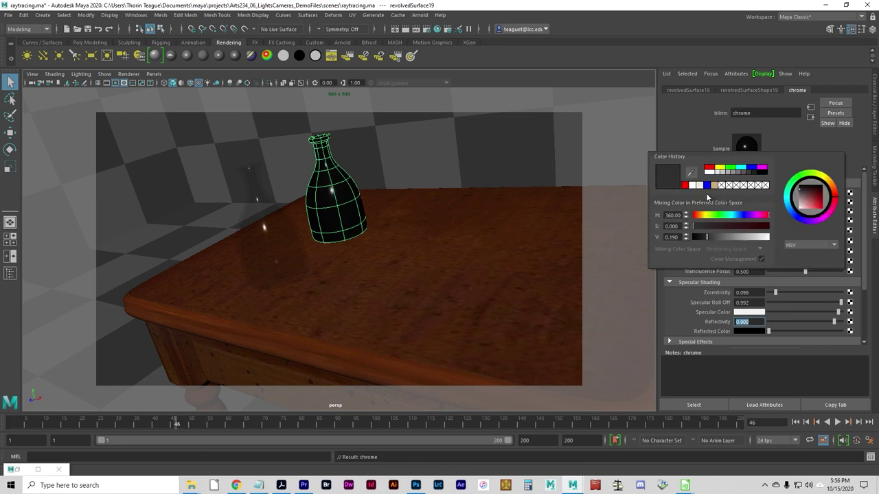
pyautogui.moveTo(730, 217); pyautogui.dragTo(731, 238)
pyautogui.click(735, 216)
pyautogui.click(713, 226)
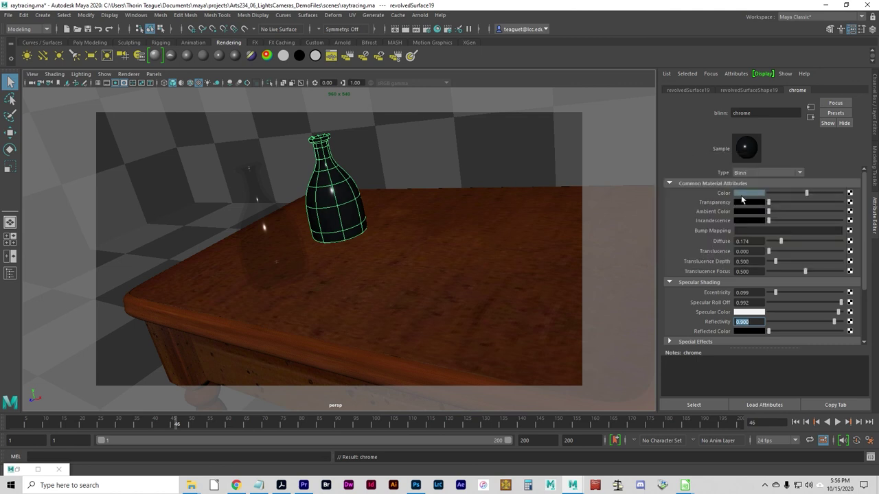
pyautogui.click(740, 195)
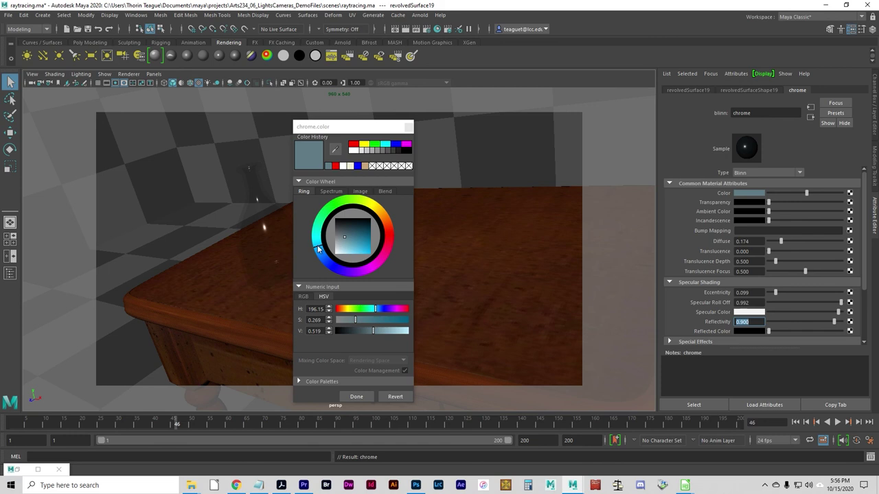
pyautogui.moveTo(320, 248); pyautogui.dragTo(318, 246)
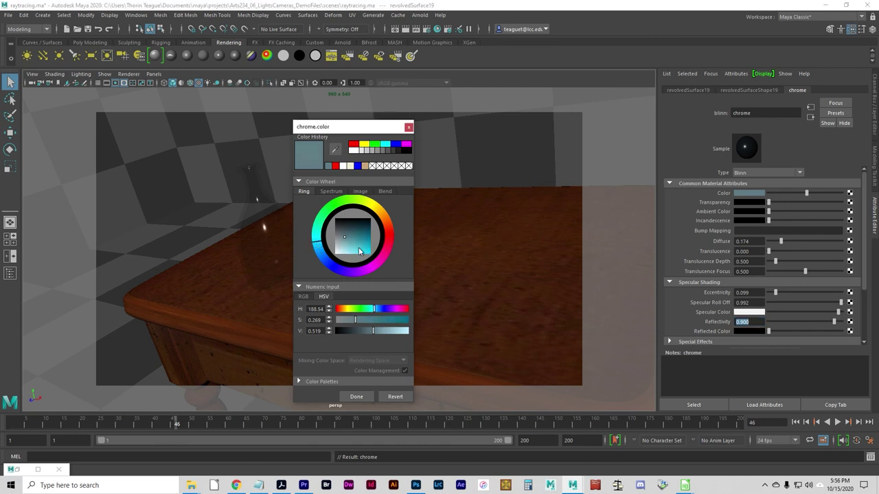
pyautogui.click(360, 396)
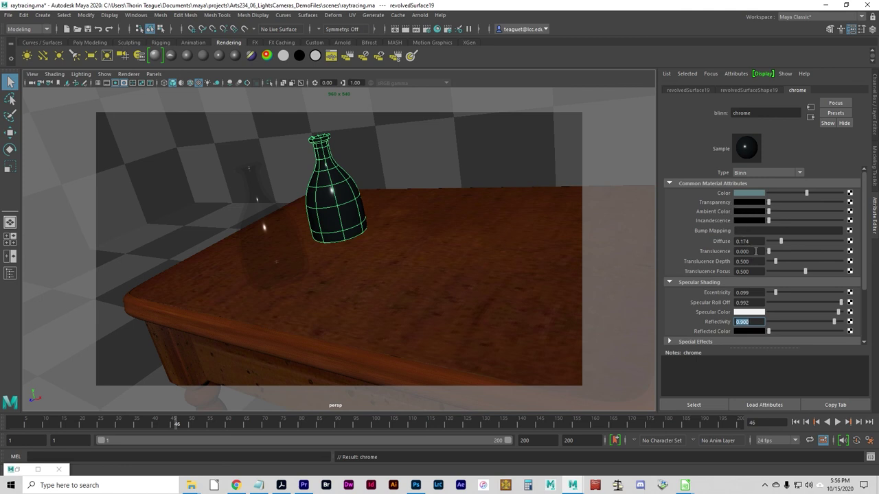
# Set the chrome material's diffuse to about 0.146, eccentricity to about 0.253 and specular roll off to about 0.968.
pyautogui.moveTo(782, 246); pyautogui.dragTo(780, 245)
pyautogui.moveTo(775, 293); pyautogui.dragTo(784, 292)
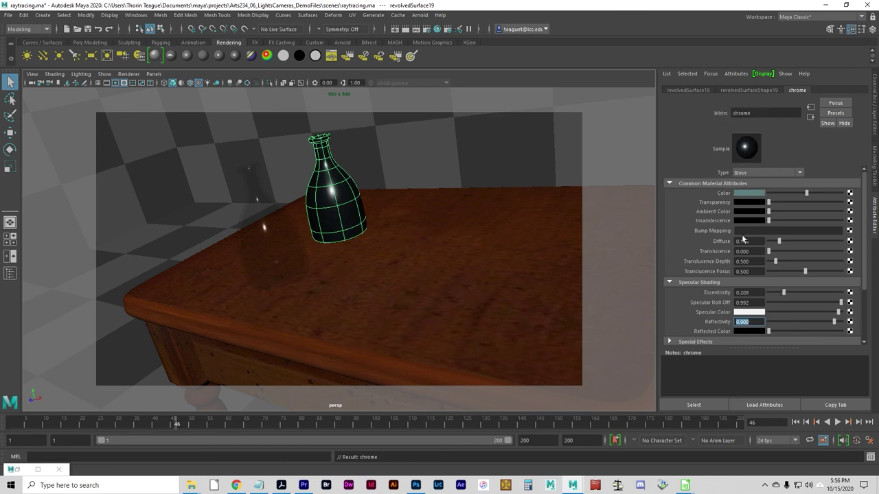
pyautogui.moveTo(783, 292); pyautogui.dragTo(786, 291)
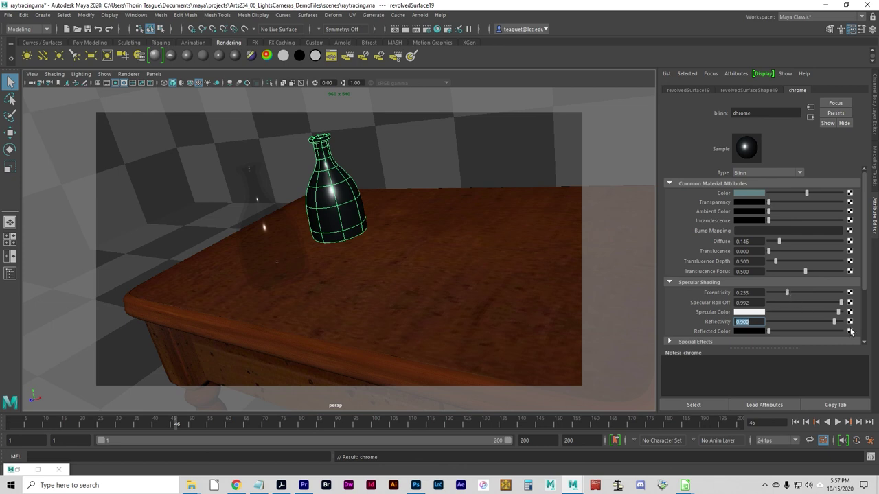
pyautogui.click(845, 302)
pyautogui.click(839, 302)
# Give the chrome material's near-white specular color a faint cyan-blue tint by raising its saturation slightly.
pyautogui.click(748, 313)
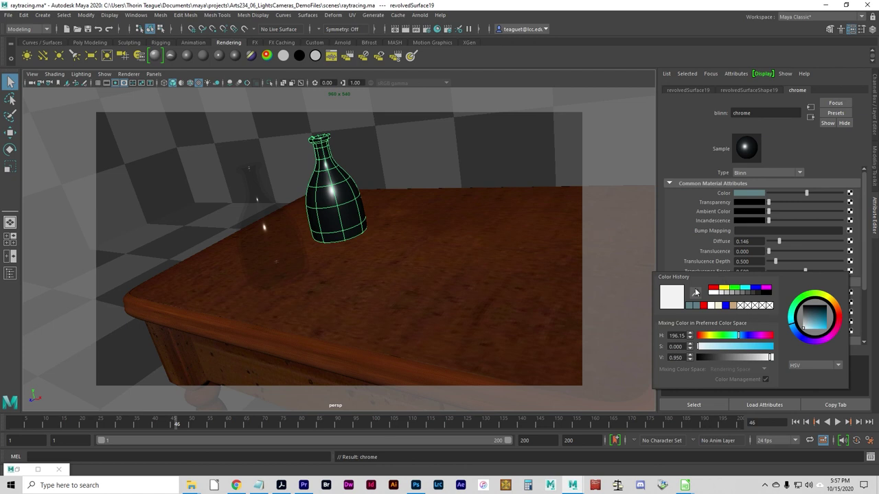
pyautogui.click(751, 313)
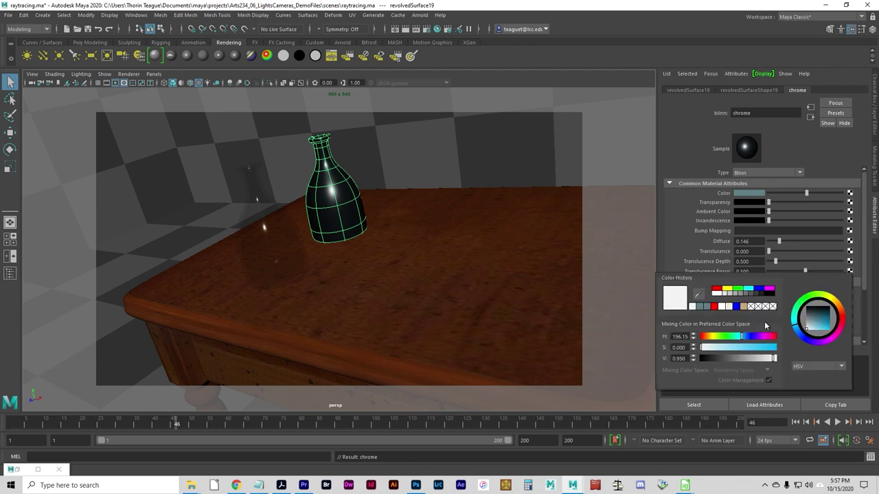
pyautogui.click(705, 350)
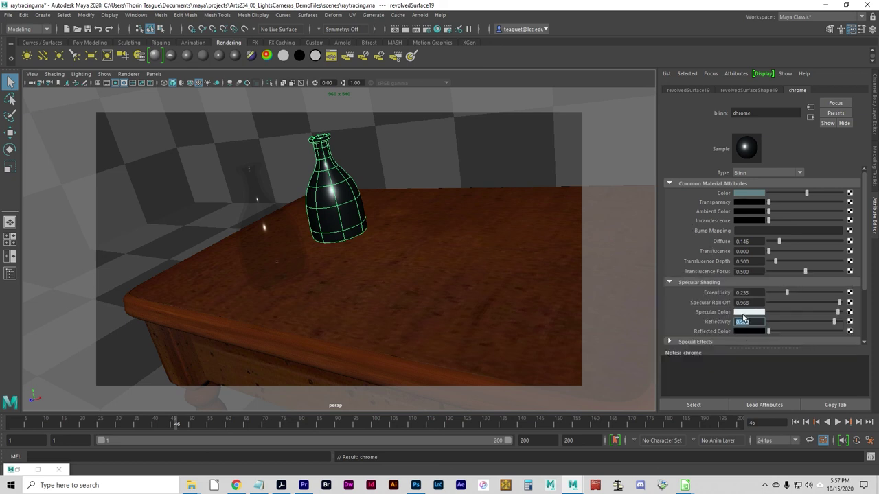
# Render the current frame, keep the image, and compare it with the earlier renders before closing the Render View.
pyautogui.click(746, 314)
pyautogui.click(402, 29)
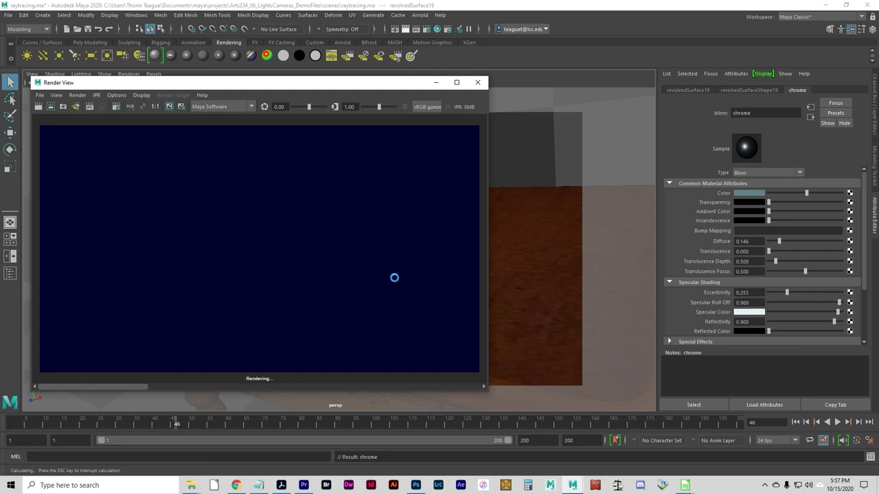
pyautogui.click(170, 107)
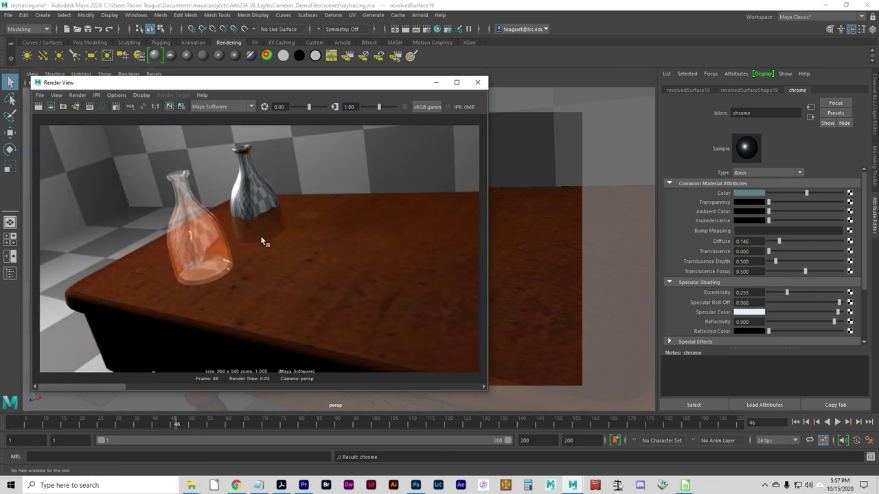
pyautogui.moveTo(99, 388); pyautogui.dragTo(269, 395)
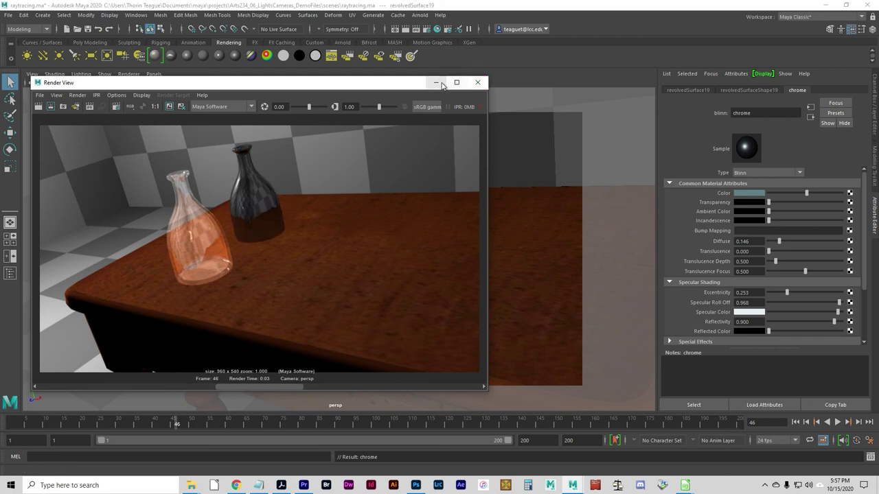
pyautogui.click(477, 83)
# Enable refractions in the glass bottle material's raytrace options and set the refractive index to 1.333.
pyautogui.click(275, 239)
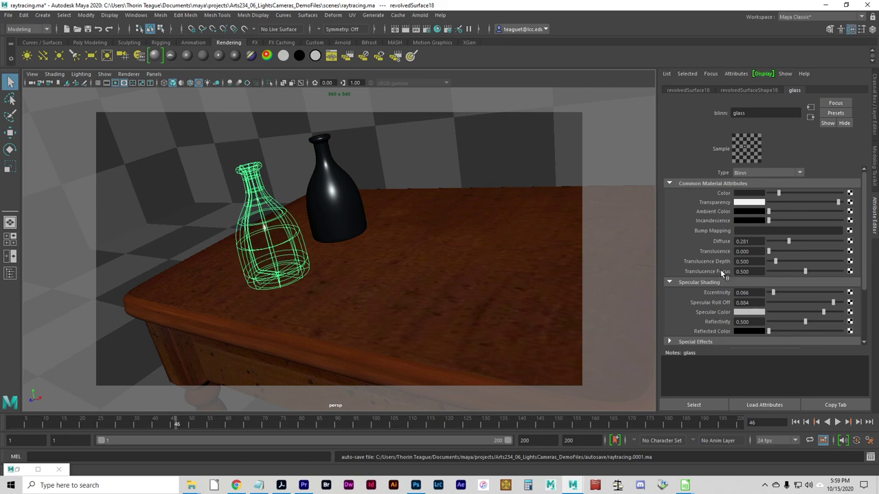
pyautogui.scroll(-2, 723, 263)
pyautogui.scroll(2, 731, 274)
pyautogui.scroll(-2, 717, 257)
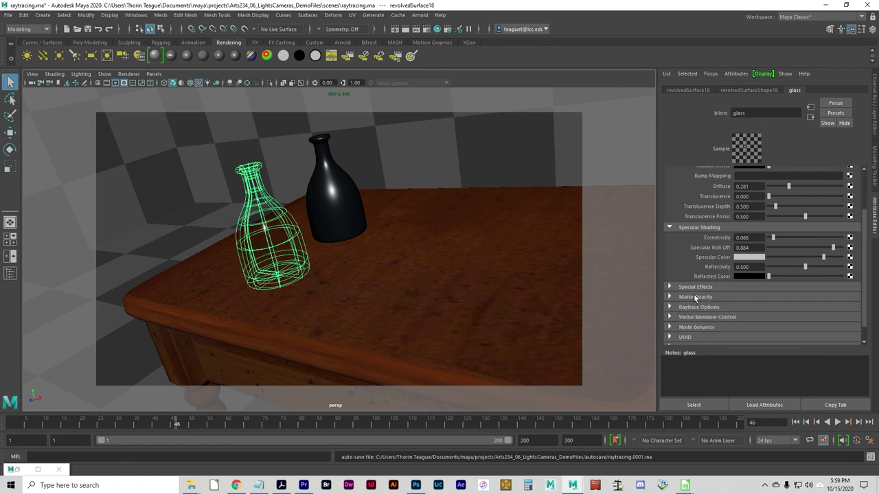
pyautogui.click(692, 306)
pyautogui.scroll(-2, 692, 306)
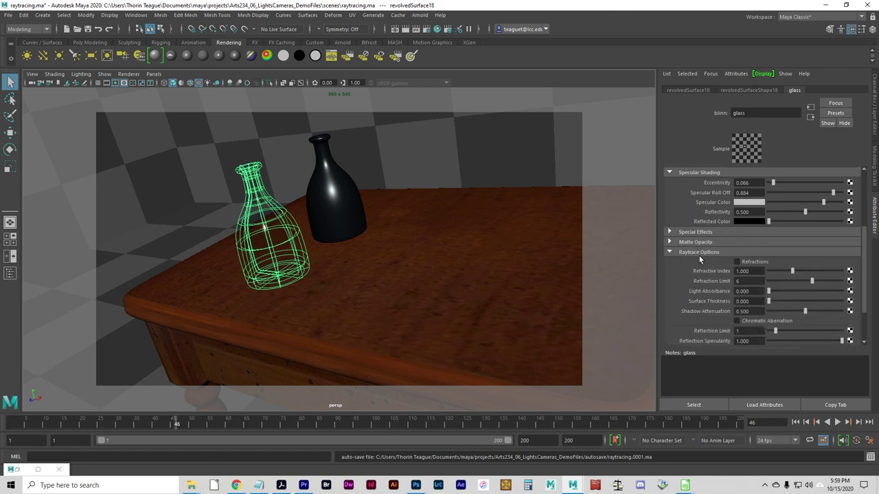
pyautogui.click(737, 261)
pyautogui.doubleClick(743, 271)
pyautogui.write('1.333')
pyautogui.press('Return')
pyautogui.scroll(-2, 712, 307)
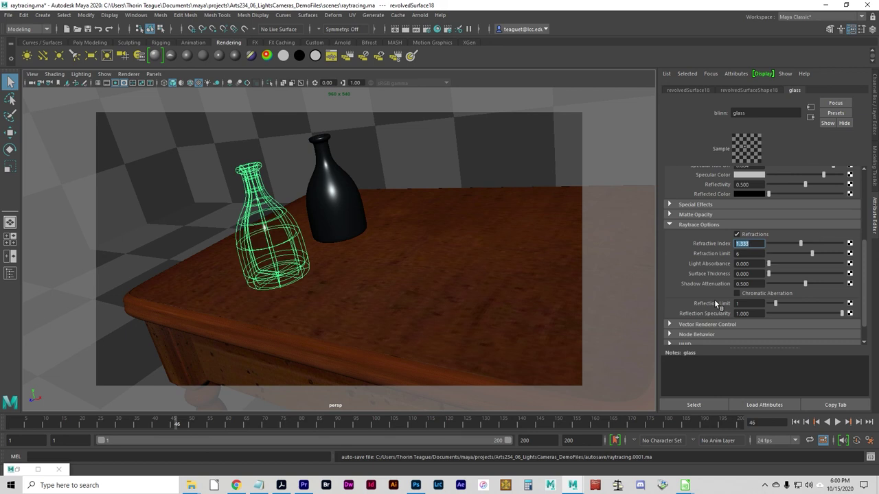
# Lower the glass material's reflectivity to about 0.241 and render the current frame.
pyautogui.scroll(2, 716, 305)
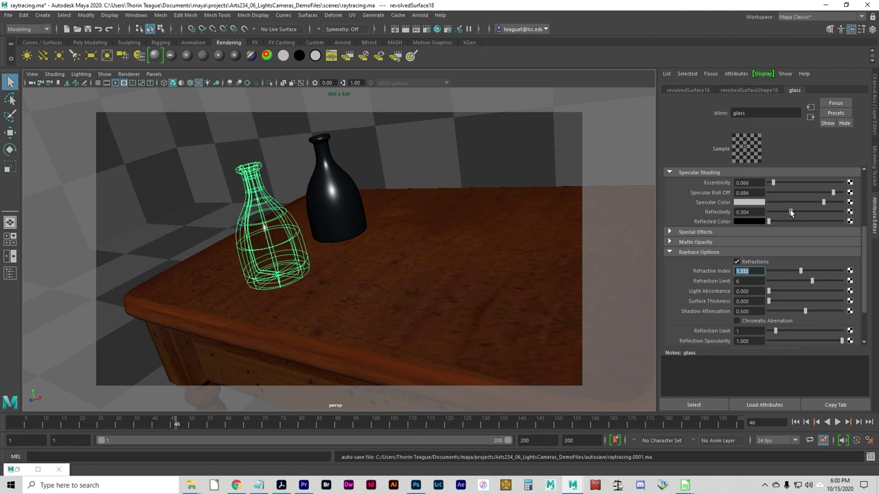
pyautogui.moveTo(788, 211); pyautogui.dragTo(787, 212)
pyautogui.click(395, 56)
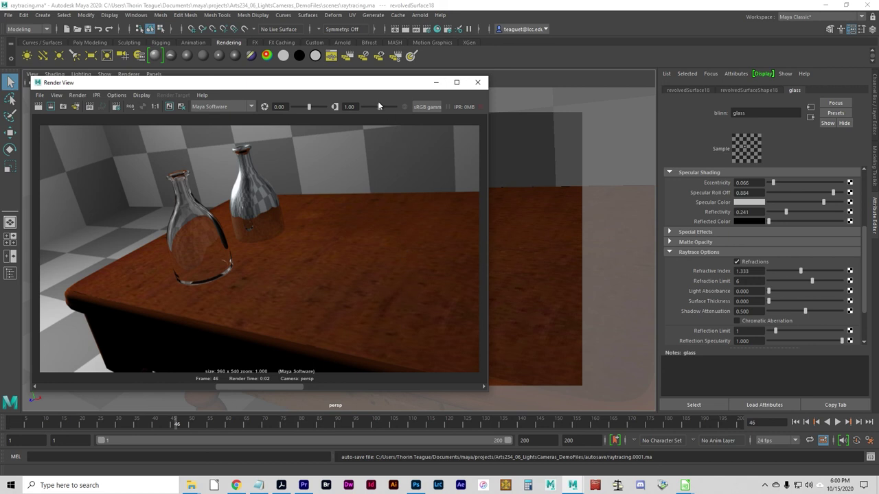
pyautogui.moveTo(350, 83); pyautogui.dragTo(363, 75)
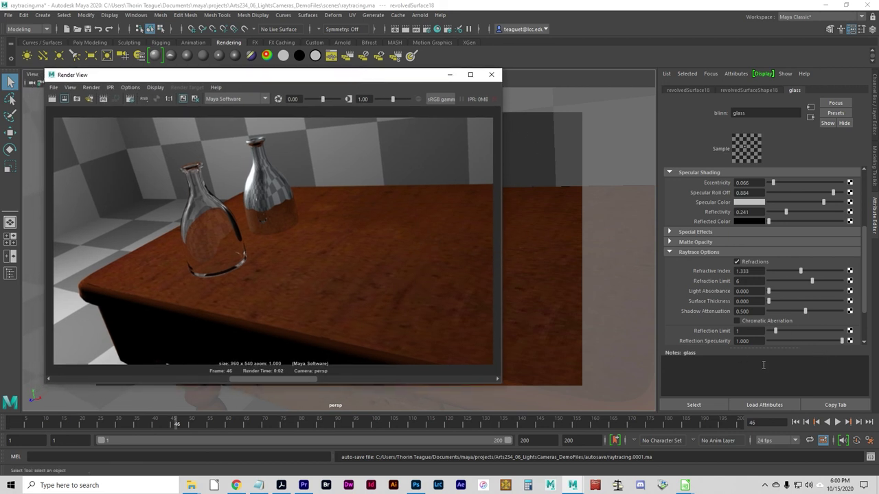
pyautogui.click(490, 75)
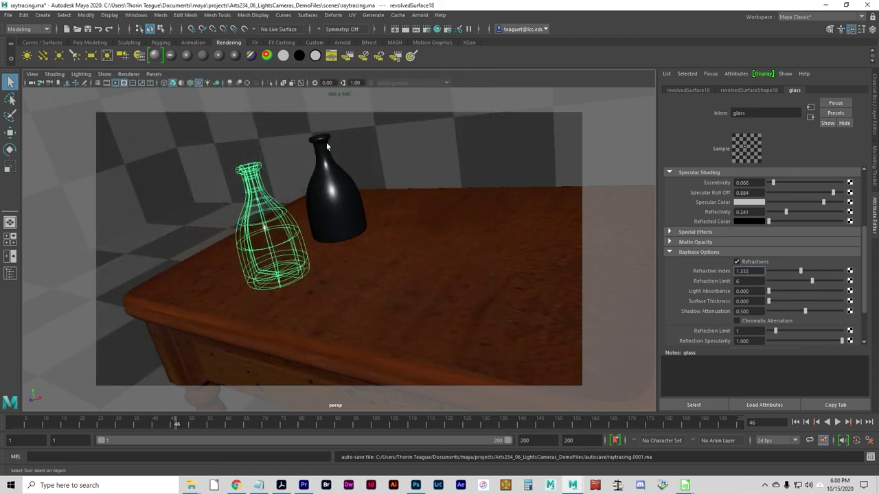
# Render the current frame again, keep the image in the Render View, and minimize the window.
pyautogui.click(405, 30)
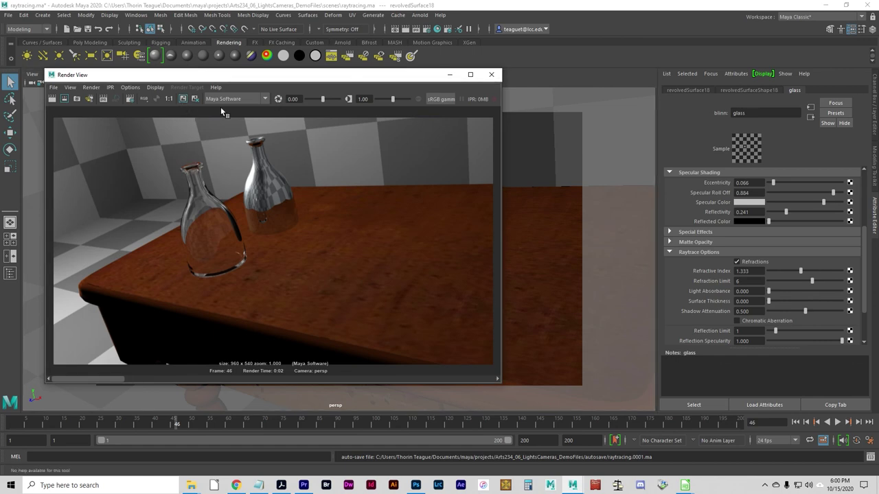
pyautogui.click(183, 99)
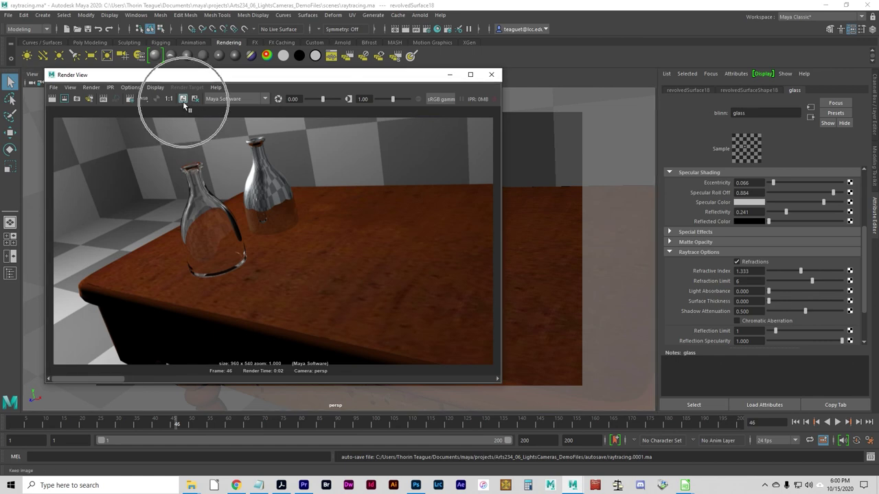
pyautogui.click(449, 74)
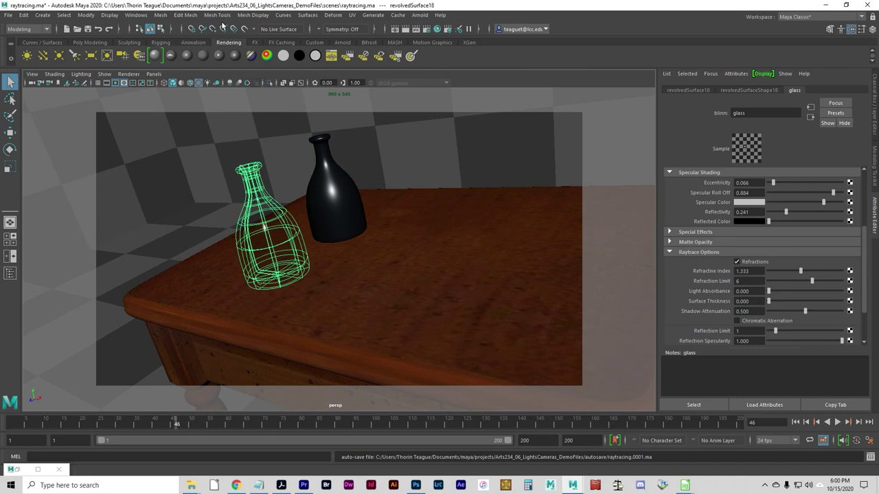
# Select pointLight1 in the Outliner and enable ray trace shadows with 3 shadow rays and a ray depth limit of 4.
pyautogui.click(142, 18)
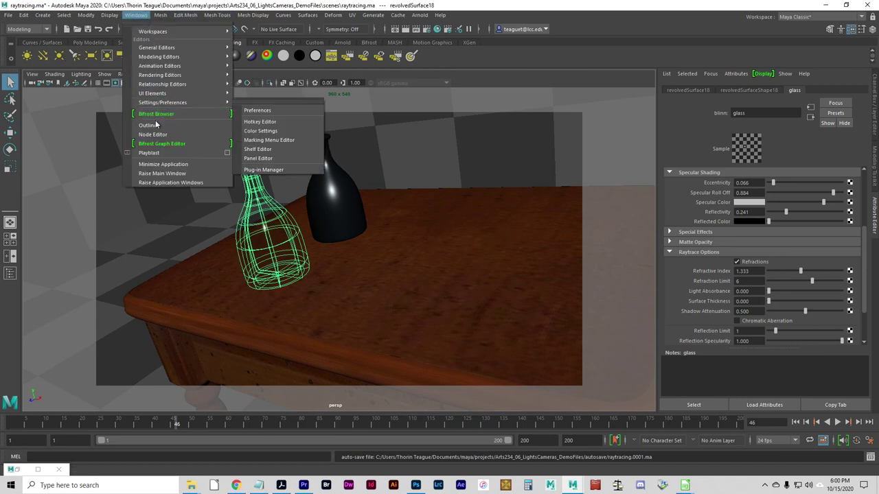
pyautogui.click(159, 125)
pyautogui.click(81, 320)
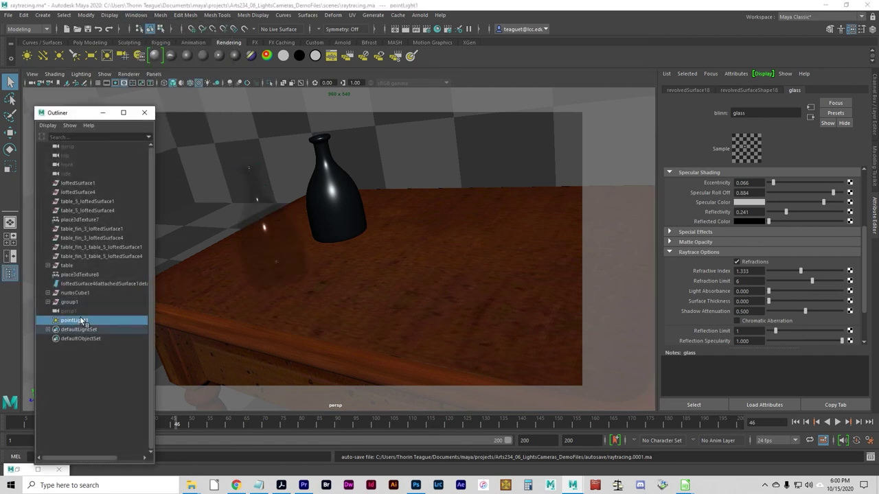
pyautogui.scroll(-10, 839, 297)
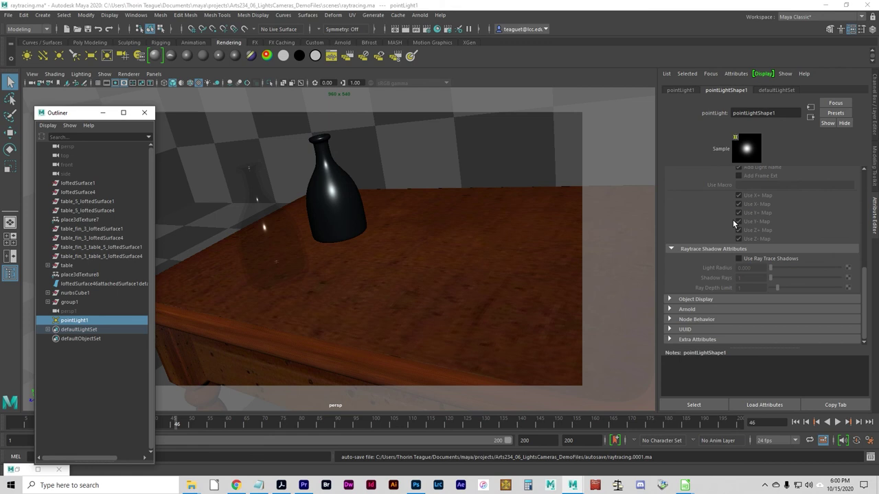
pyautogui.click(738, 258)
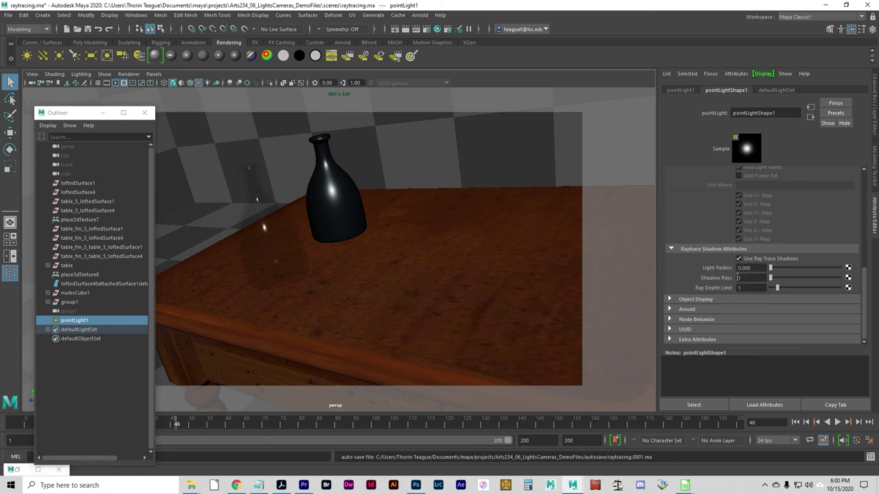
pyautogui.doubleClick(747, 278)
pyautogui.write('3')
pyautogui.press('Tab')
pyautogui.write('4')
pyautogui.press('Return')
# Switch pointLight1 from ray trace shadows to depth map shadows with a resolution of about 3395 and render the frame.
pyautogui.click(739, 259)
pyautogui.scroll(5, 732, 289)
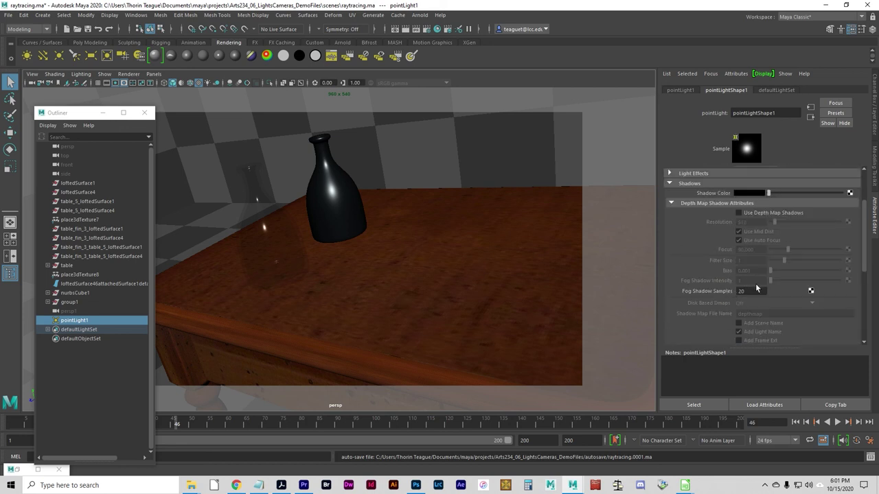
pyautogui.click(753, 213)
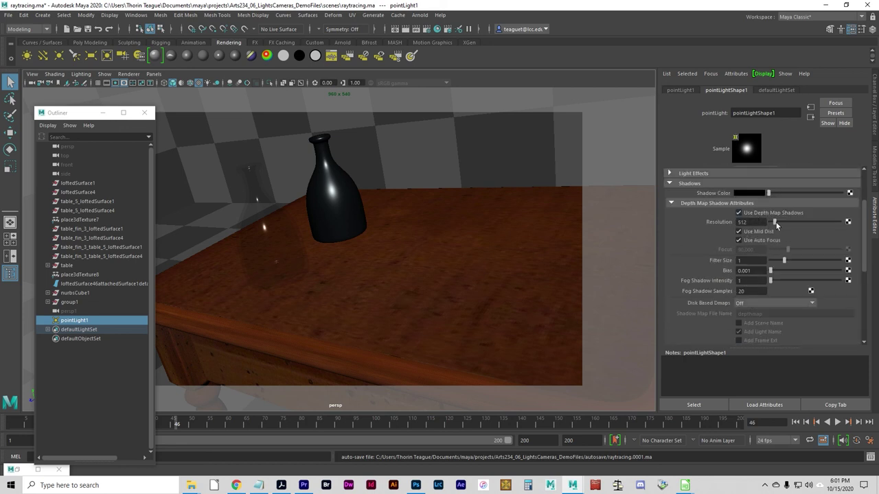
pyautogui.moveTo(776, 223); pyautogui.dragTo(798, 223)
pyautogui.click(406, 28)
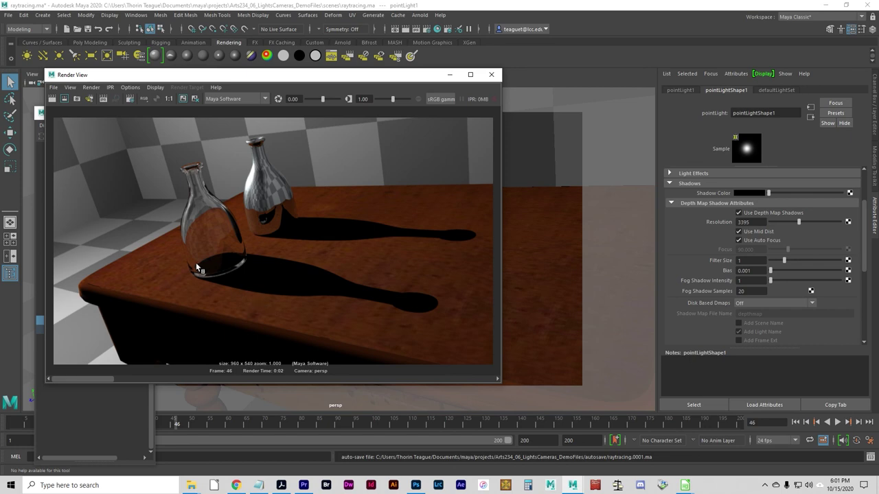
pyautogui.click(449, 74)
# Switch pointLight1 back from depth map shadows to ray trace shadows and render the frame.
pyautogui.click(740, 213)
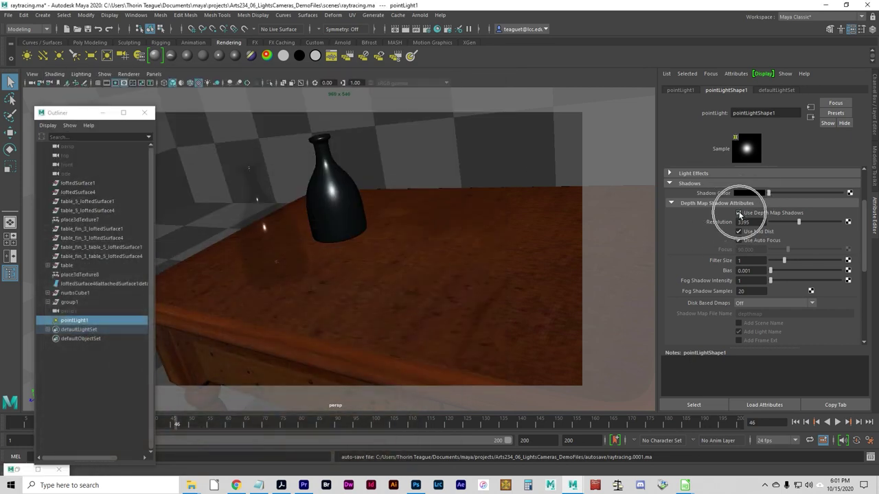
pyautogui.scroll(-5, 748, 252)
pyautogui.click(739, 258)
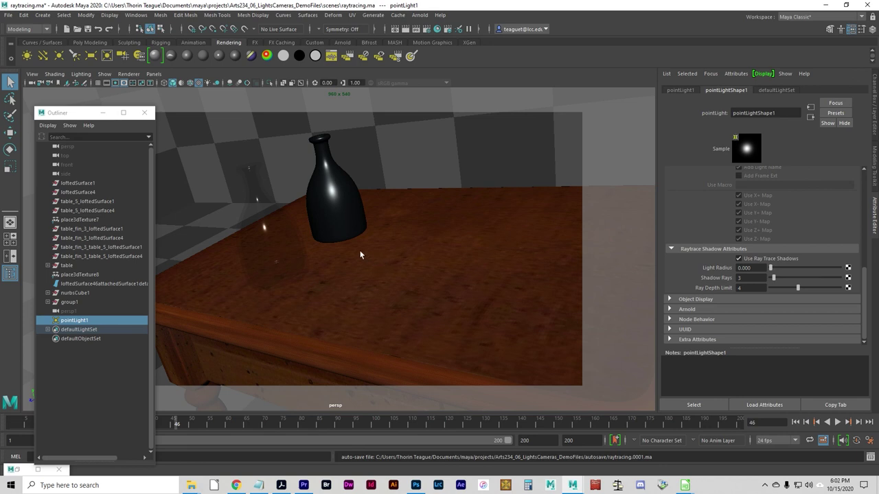
pyautogui.click(405, 30)
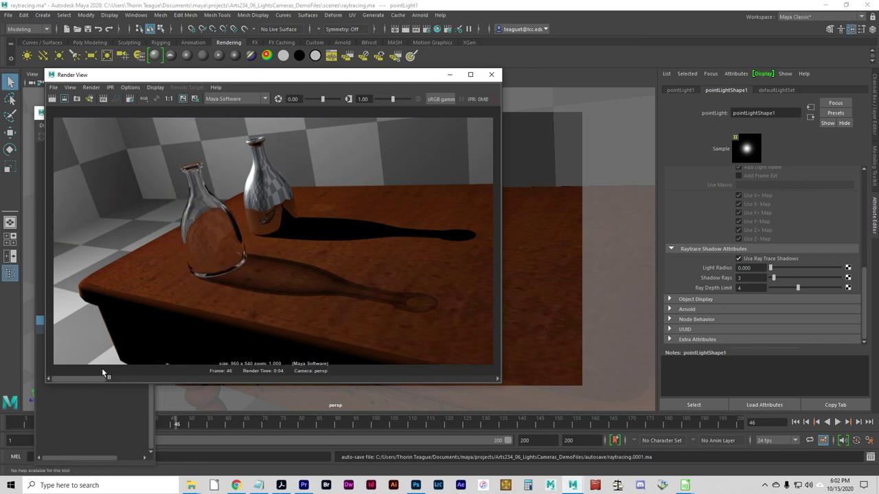
# Compare the kept renders to examine how the glass bottle's shadow differs between depth map and ray trace shadows.
pyautogui.moveTo(104, 381); pyautogui.dragTo(191, 387)
pyautogui.click(160, 381)
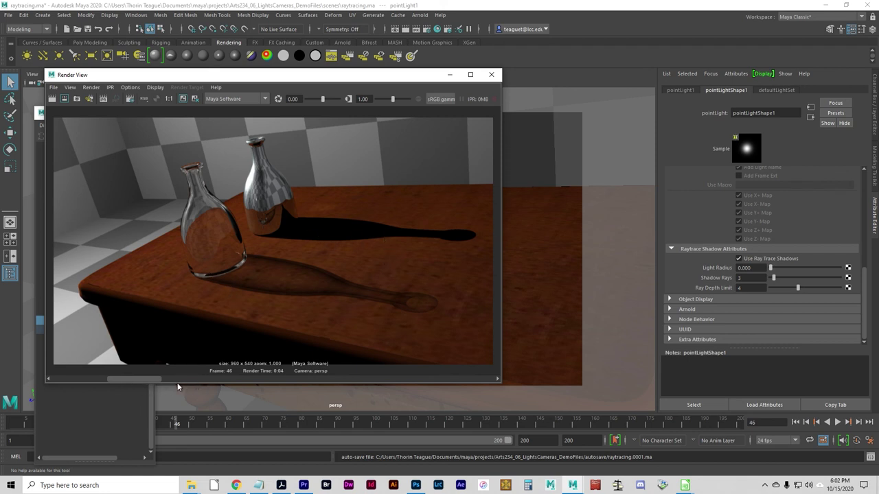
pyautogui.moveTo(149, 381)
pyautogui.mouseDown()
pyautogui.moveTo(179, 383)
pyautogui.moveTo(142, 378)
pyautogui.moveTo(183, 379)
pyautogui.moveTo(146, 377)
pyautogui.mouseUp()
# Switch to Chrome and open the Arts234_06_Lights lecture notes in Unit_06 Lighting & Cameras.
pyautogui.click(236, 485)
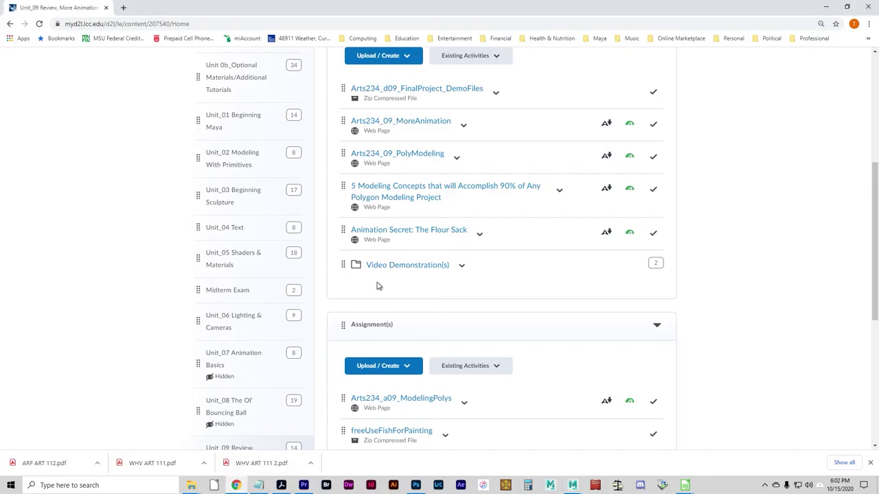
pyautogui.scroll(3, 451, 318)
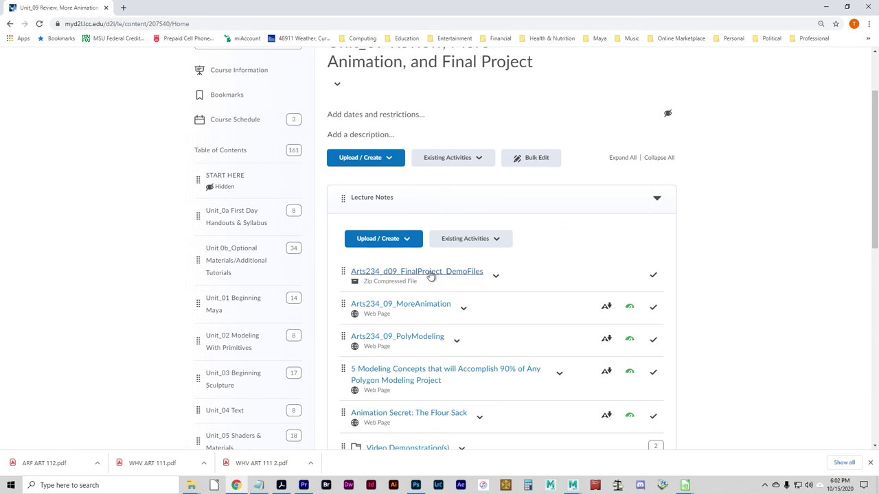
pyautogui.scroll(-2, 245, 392)
pyautogui.click(239, 372)
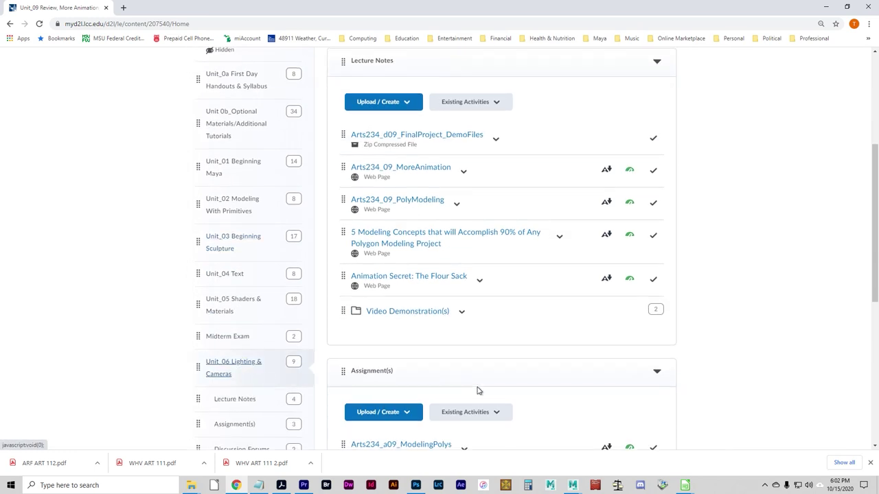
pyautogui.scroll(2, 506, 304)
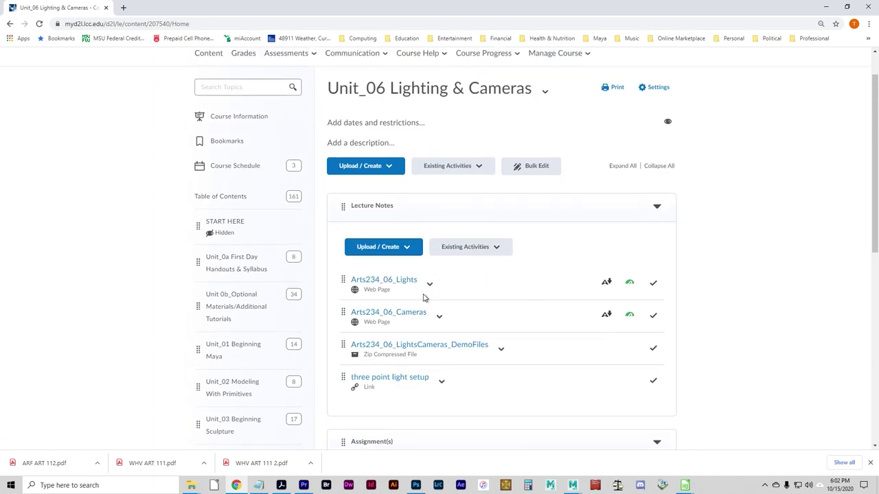
pyautogui.click(402, 283)
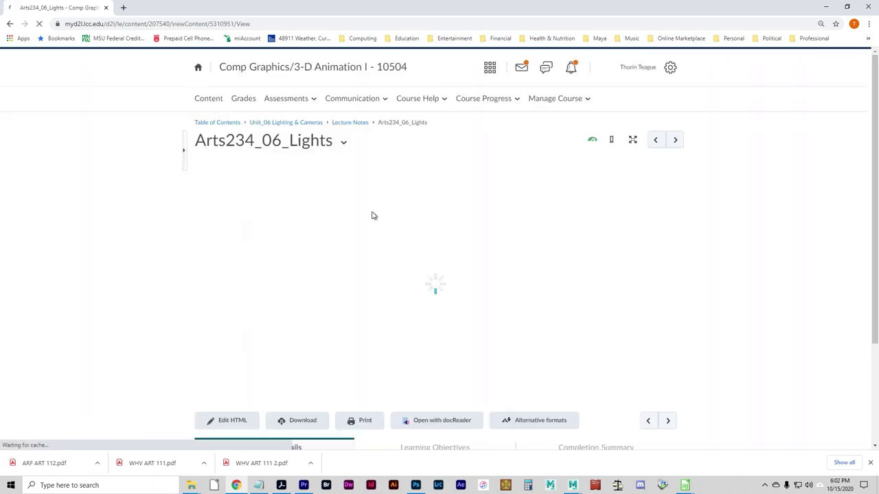
# Find the Three Point Lighting section in the lecture notes and examine its key, fill and back light diagram.
pyautogui.scroll(-8, 373, 290)
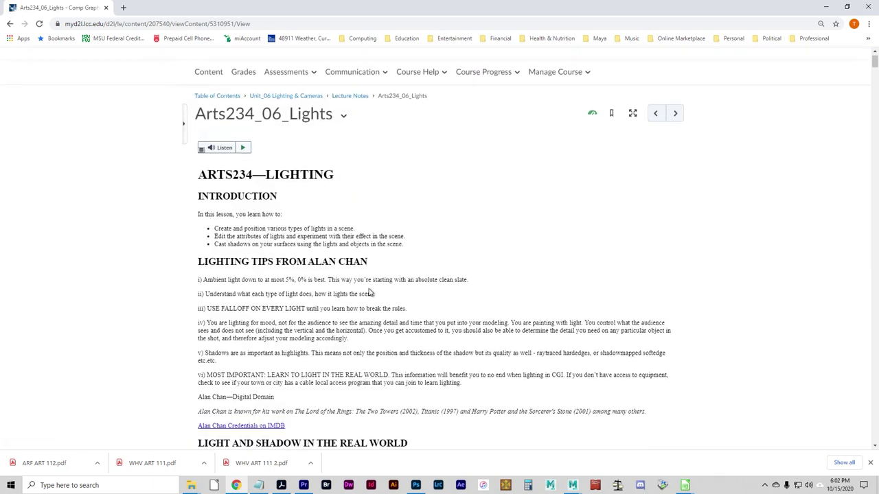
pyautogui.scroll(-20, 377, 275)
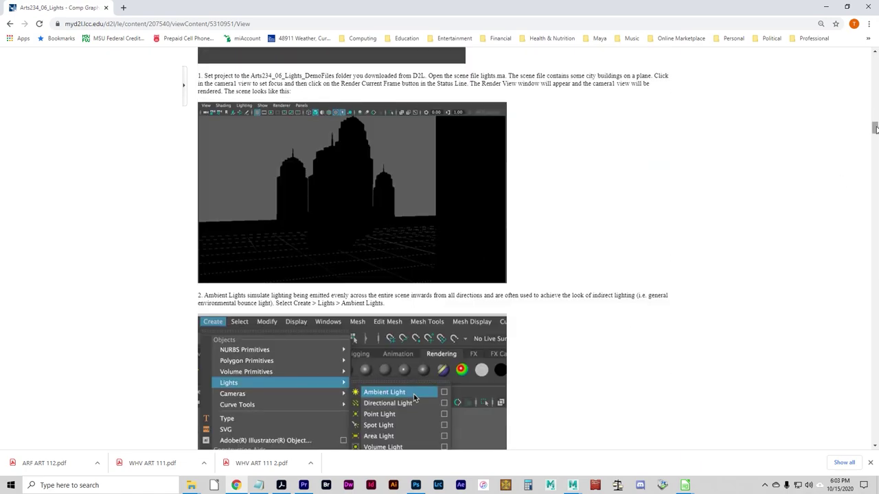
pyautogui.moveTo(874, 129); pyautogui.dragTo(874, 366)
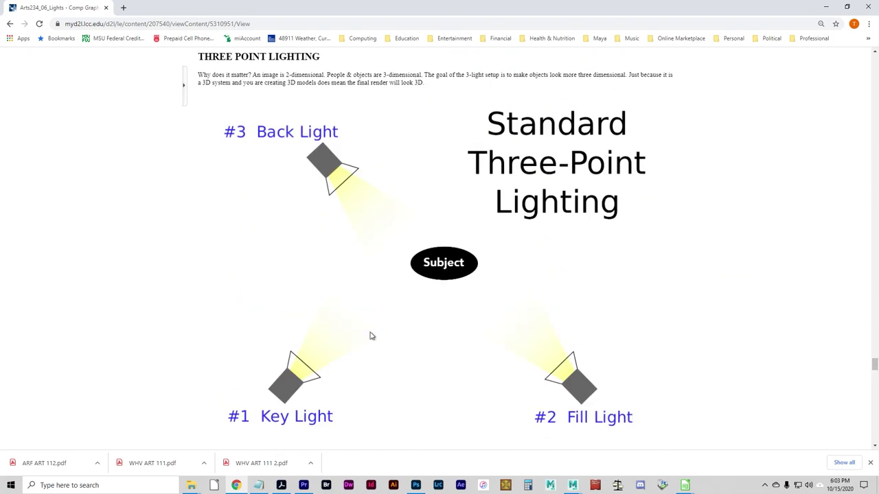
pyautogui.scroll(-2, 167, 353)
pyautogui.scroll(1, 159, 347)
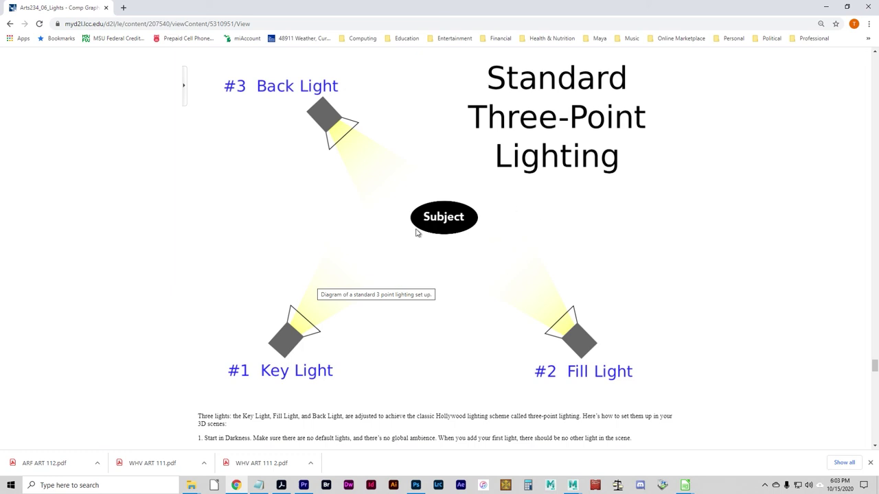
# Search Google Images for "3 point lighting" in a new browser tab.
pyautogui.click(124, 6)
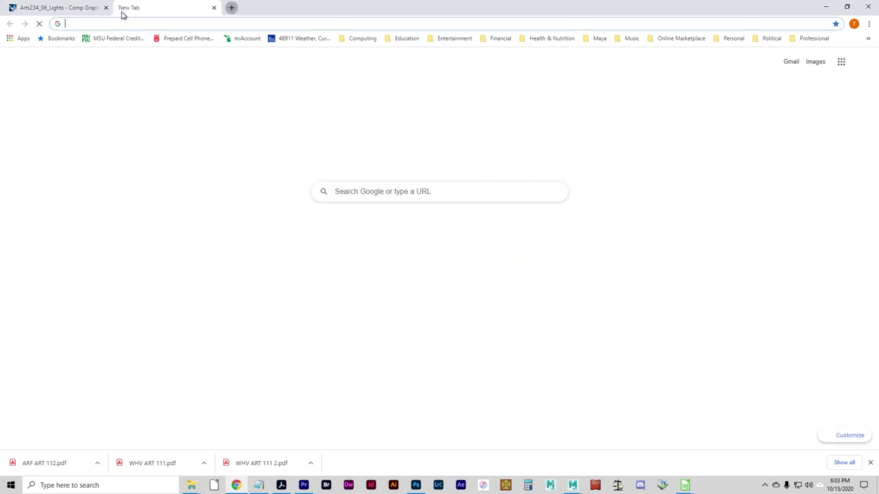
pyautogui.click(130, 20)
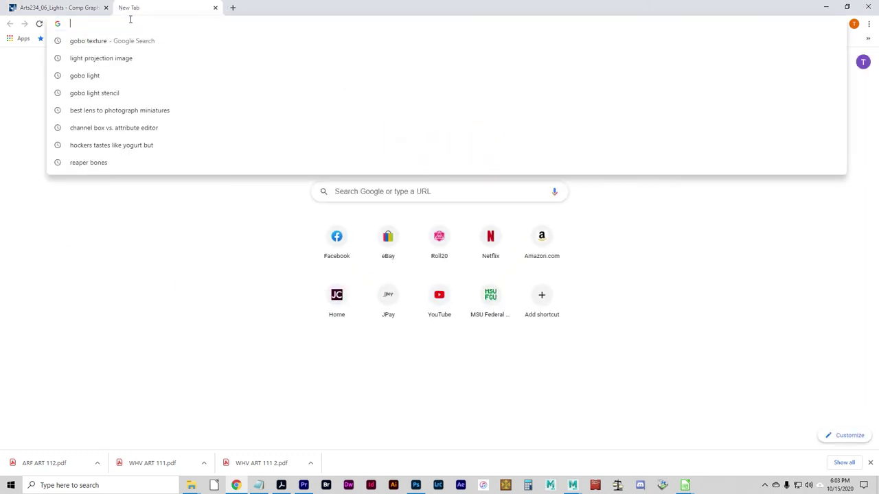
pyautogui.write('3 point ligh')
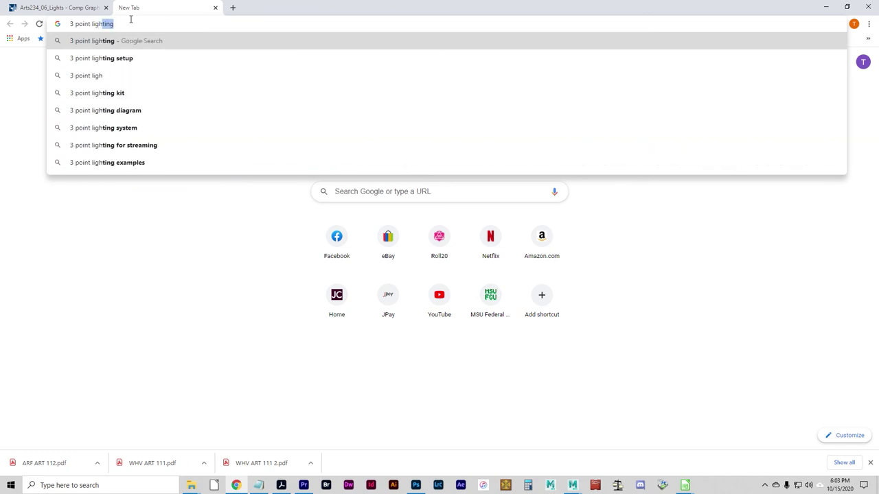
pyautogui.write('ting')
pyautogui.press('Return')
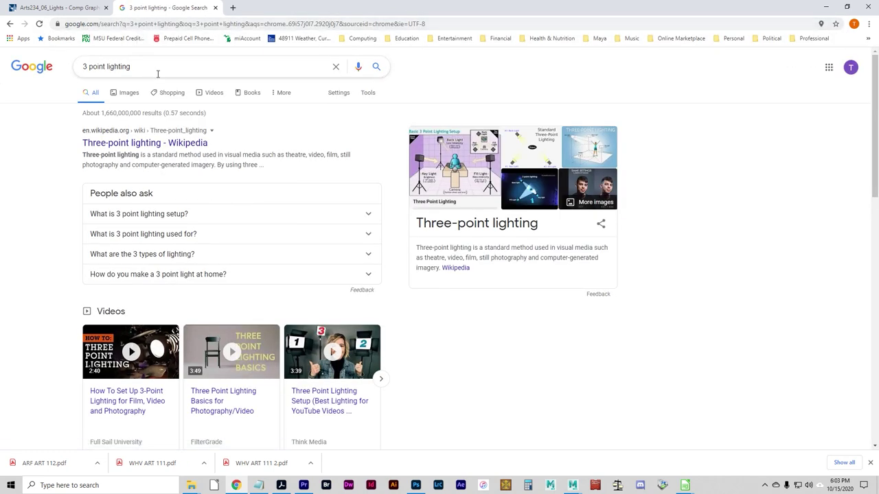
pyautogui.click(132, 92)
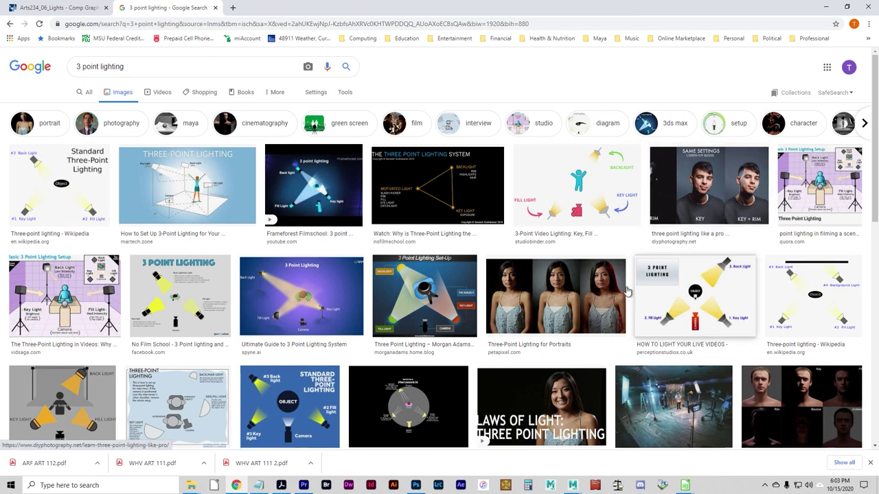
# Browse the three-point lighting images and open PetaPixel's three-portrait comparison to examine the effect of each added light.
pyautogui.scroll(-2, 260, 331)
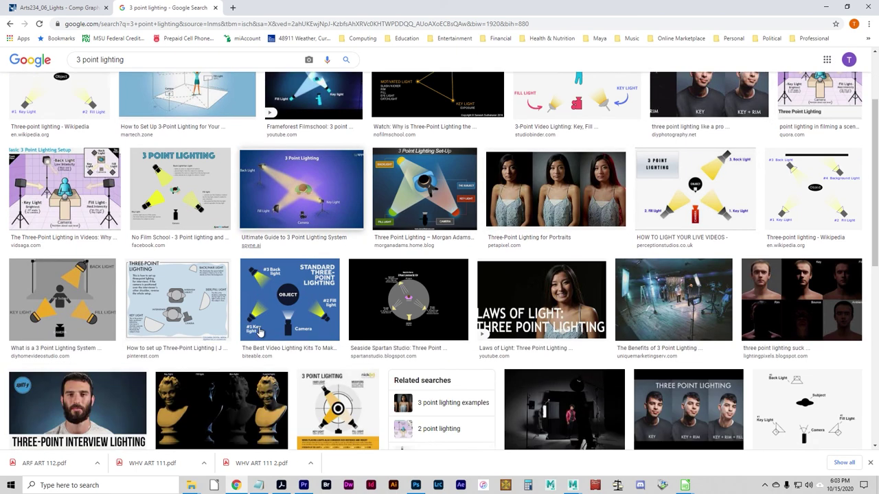
pyautogui.scroll(-3, 259, 331)
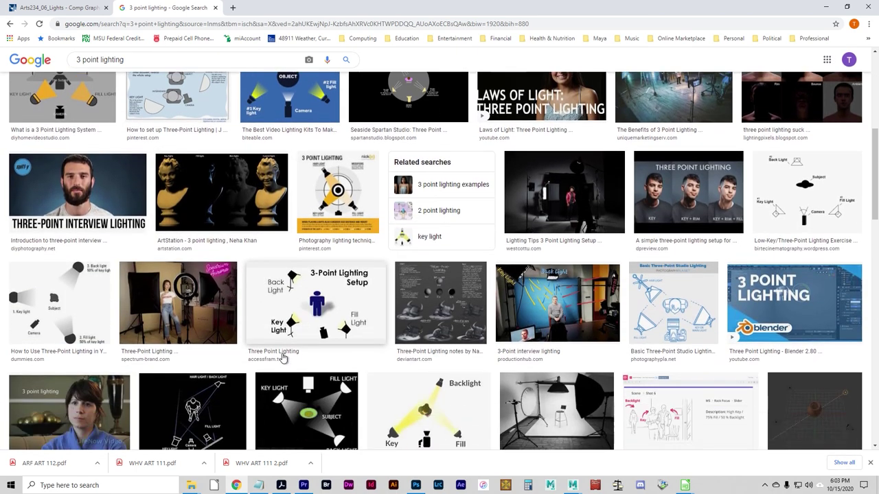
pyautogui.scroll(-3, 283, 357)
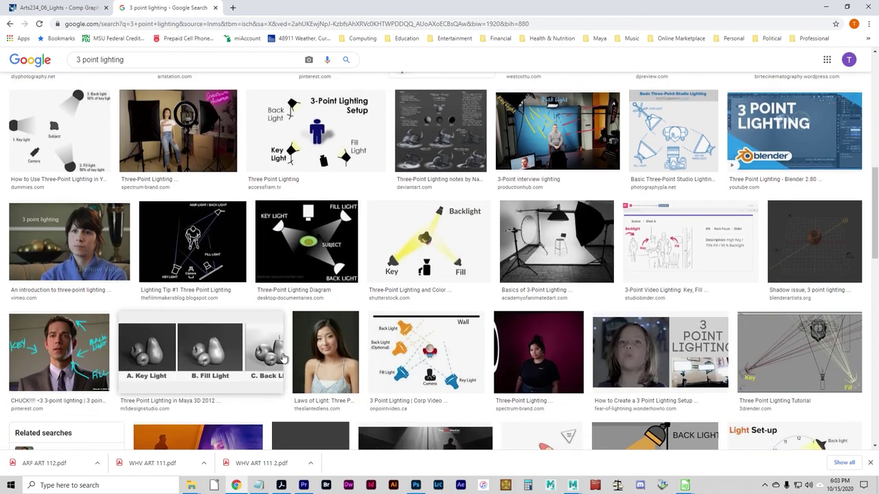
pyautogui.scroll(10, 283, 358)
pyautogui.click(484, 330)
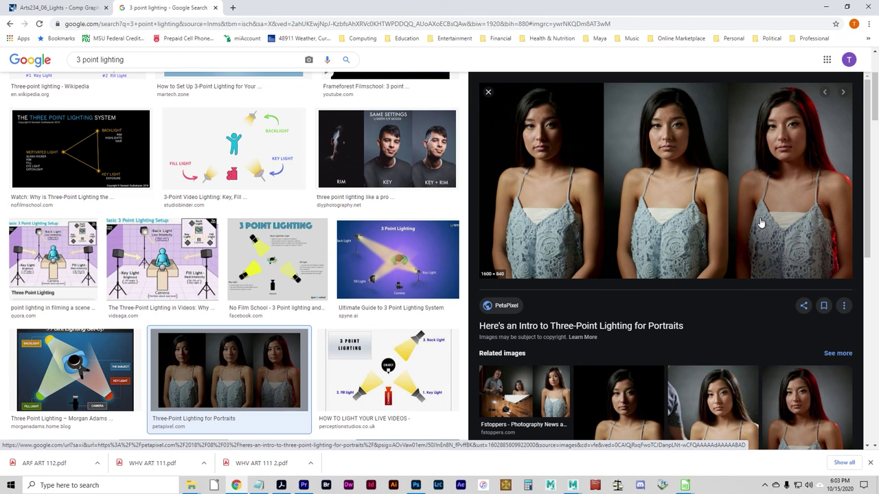
pyautogui.scroll(-3, 759, 220)
pyautogui.scroll(3, 758, 217)
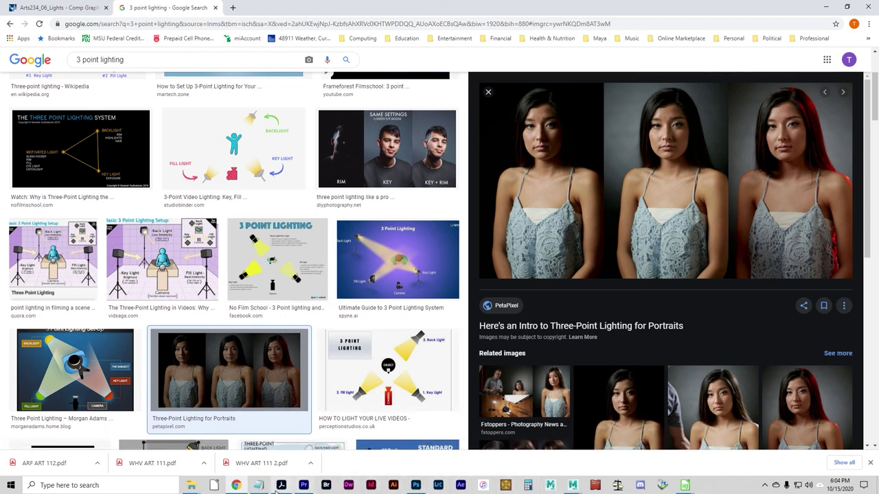
# Return to the Arts234_06_Lights lecture notes and examine the key, fill and back light setup instructions and the annotated portrait example.
pyautogui.click(235, 485)
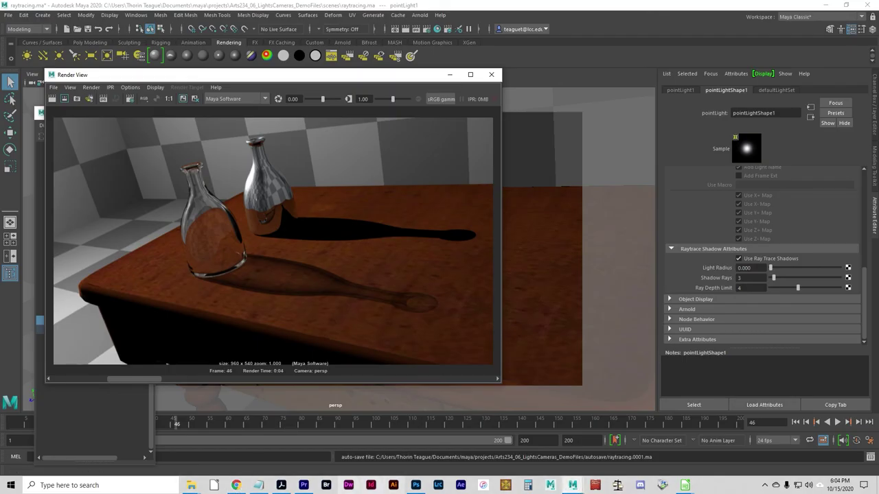
pyautogui.click(235, 485)
pyautogui.click(104, 6)
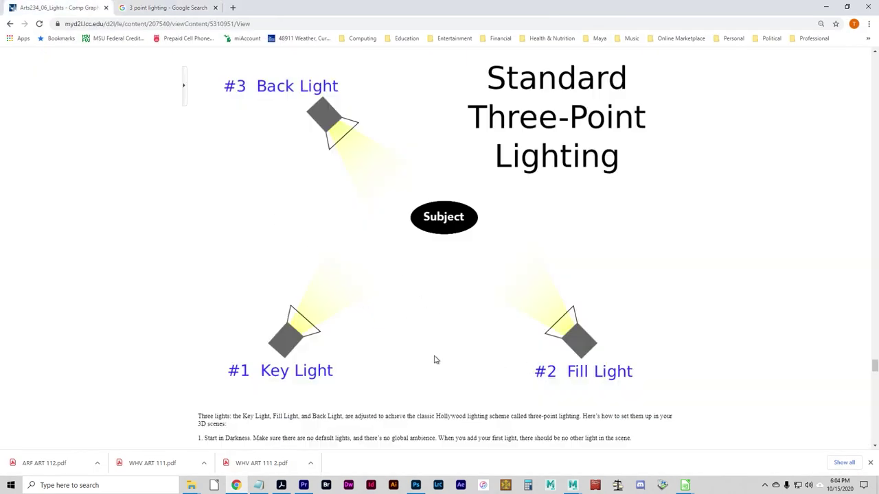
pyautogui.scroll(-3, 452, 352)
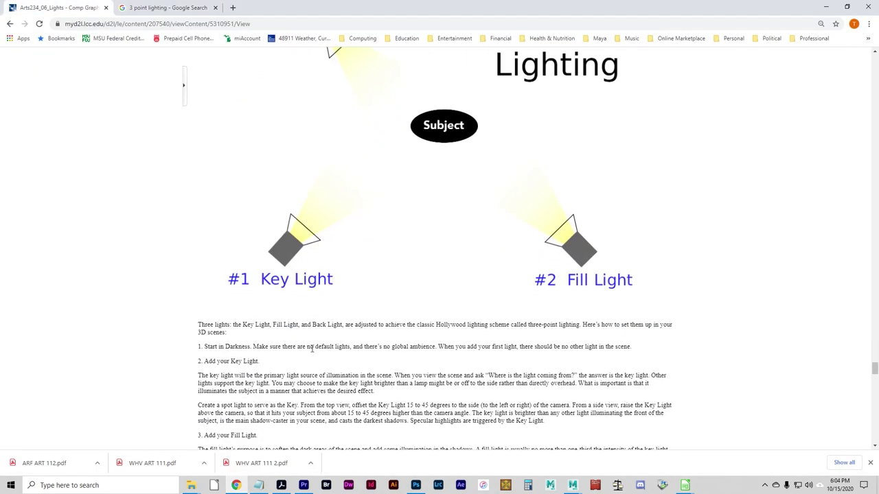
pyautogui.scroll(-5, 355, 408)
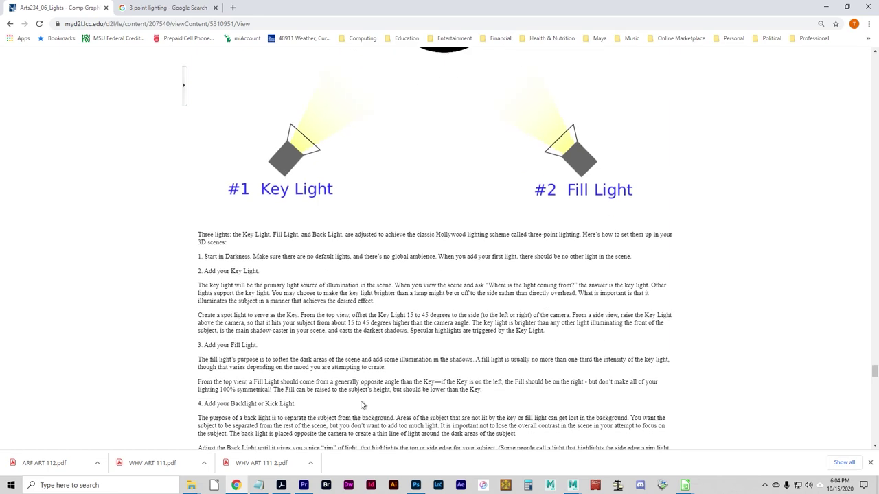
pyautogui.scroll(-4, 300, 364)
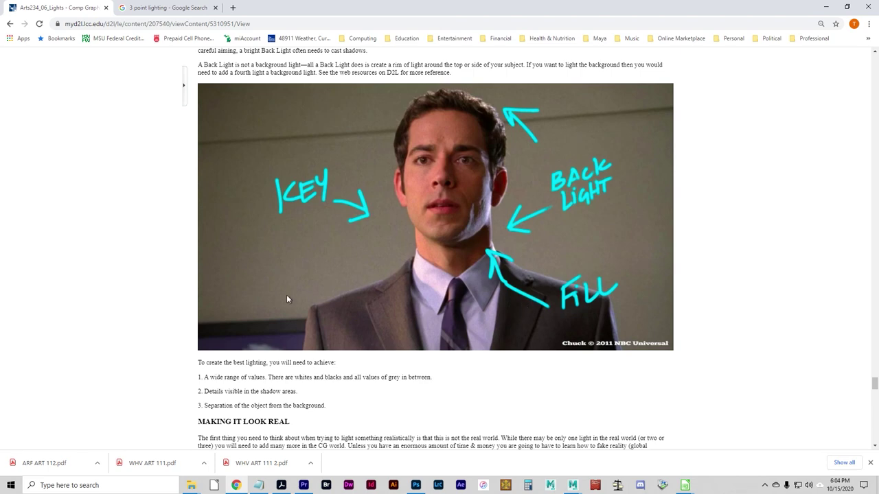
pyautogui.scroll(-3, 432, 386)
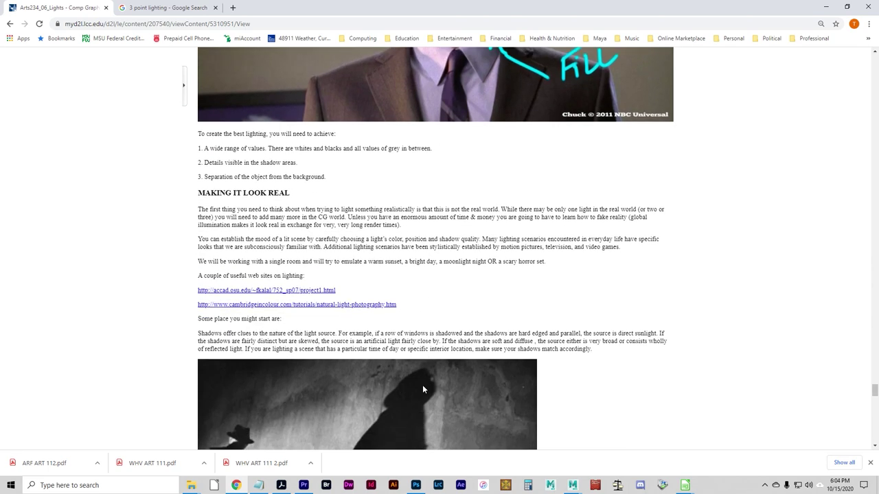
pyautogui.scroll(4, 422, 390)
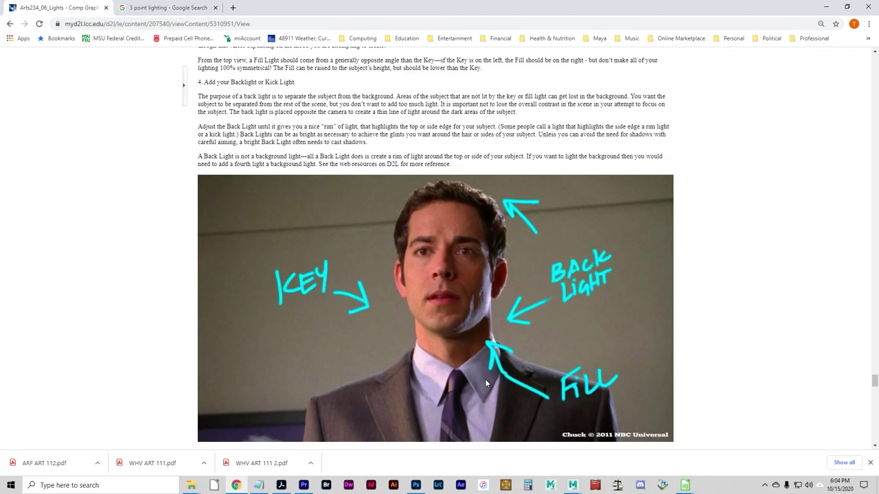
pyautogui.scroll(5, 636, 379)
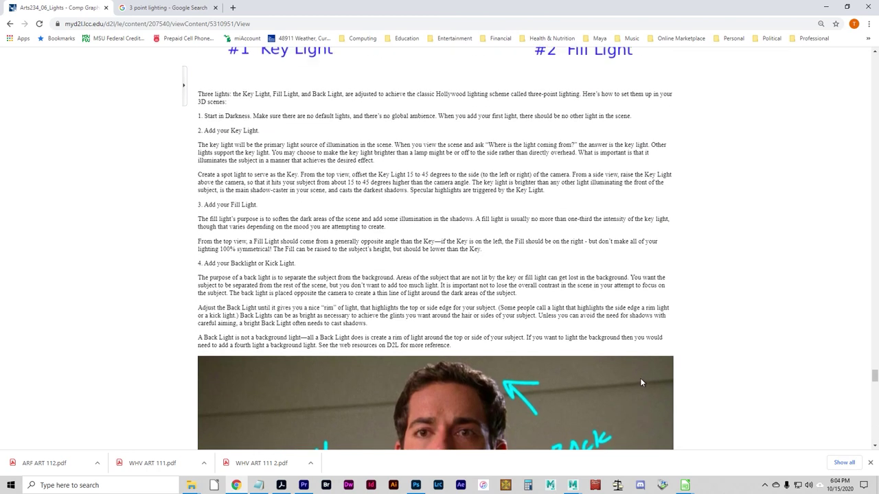